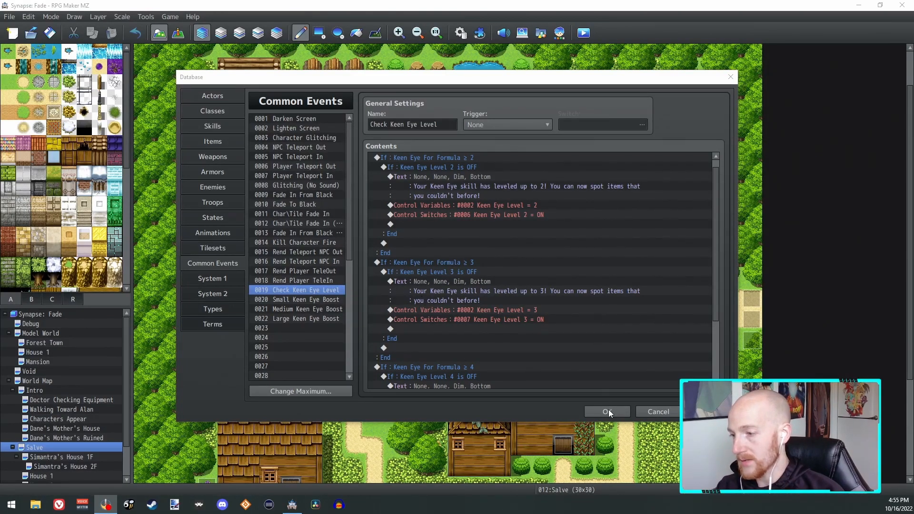
Review the Small, Medium and Large Keen Eye Boost common events, returning to Check Keen Eye Level
click(307, 299)
click(316, 309)
click(317, 318)
click(313, 299)
click(313, 291)
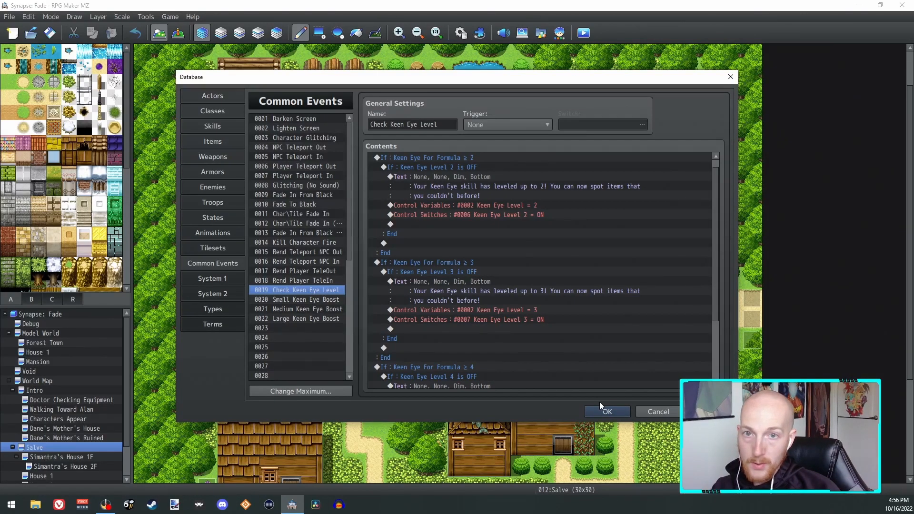
Look over the Skills and Items data in the database, returning to the Common Events
click(211, 125)
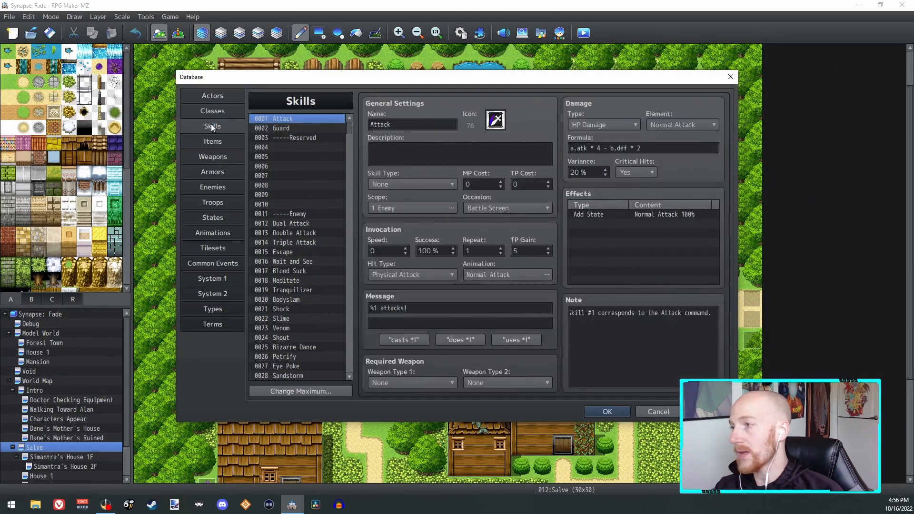
click(213, 141)
click(218, 126)
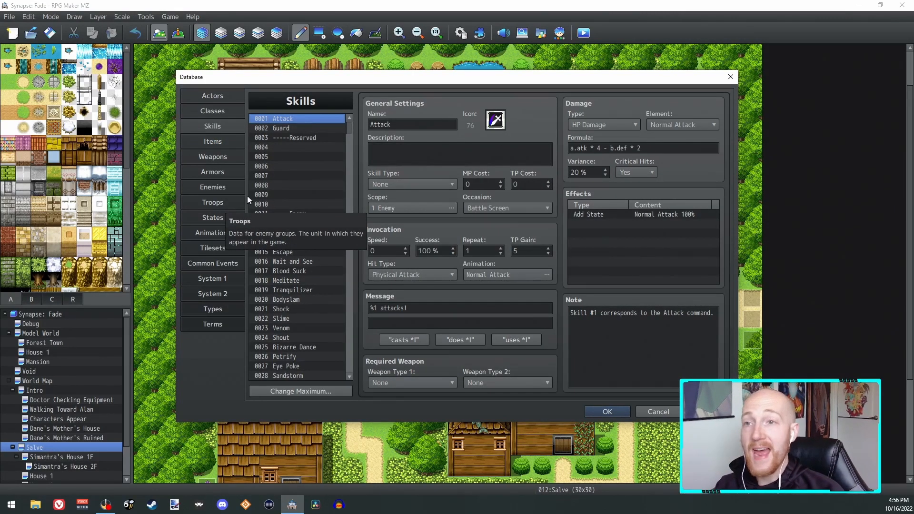
click(217, 259)
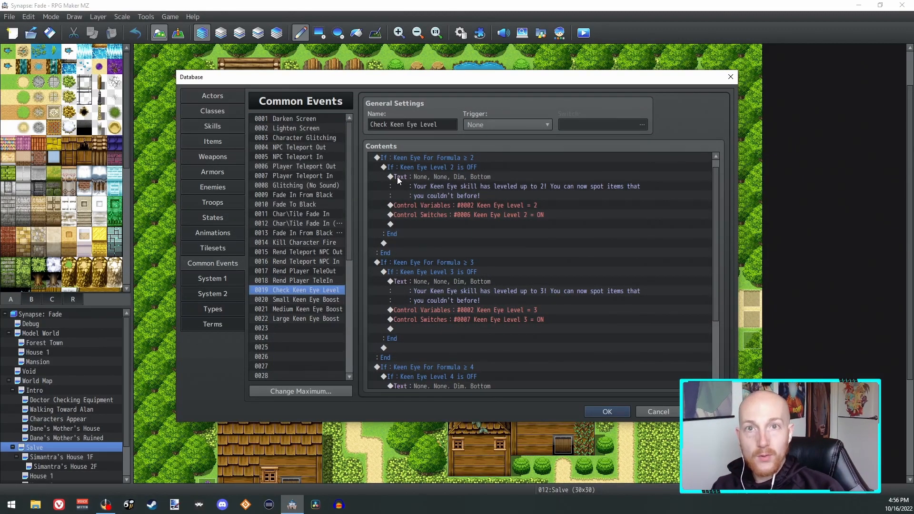
Close the database, browse the Simantra's House maps in event mode, and select the Item event on the Salve House 1 map
key(Escape)
click(62, 456)
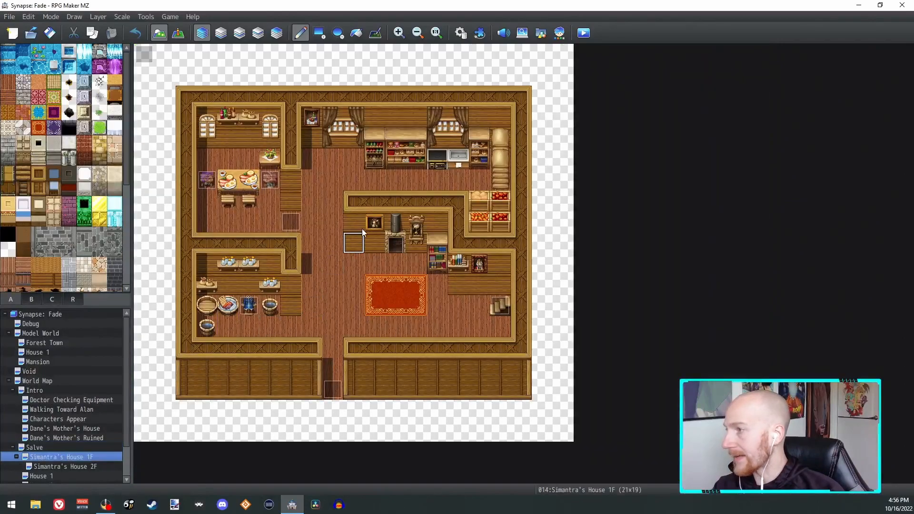
click(49, 467)
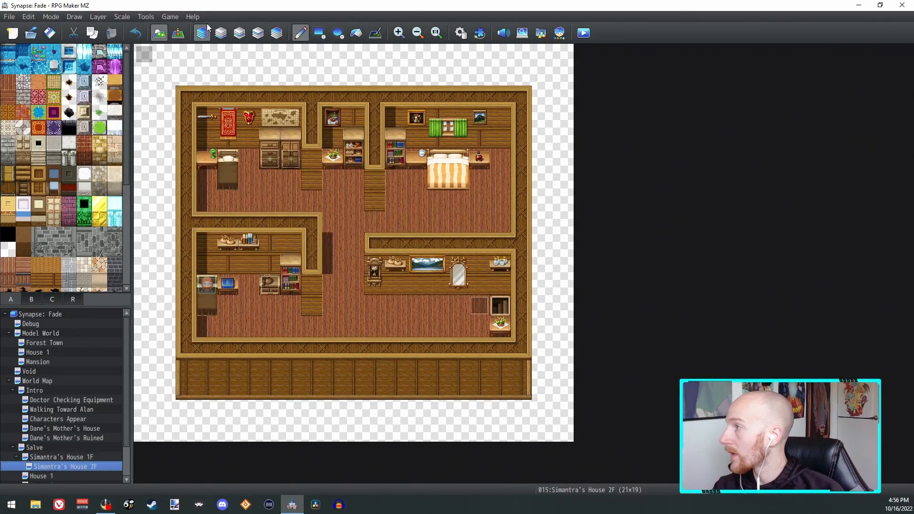
click(178, 33)
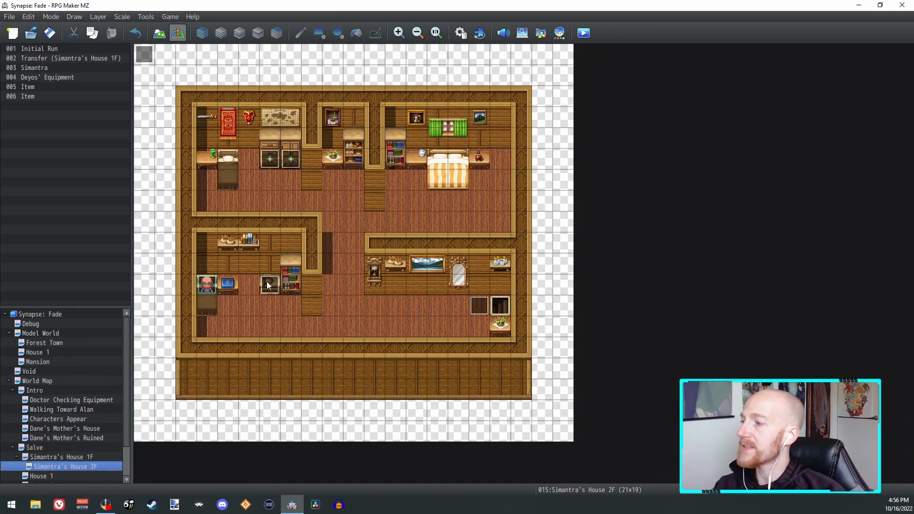
click(43, 476)
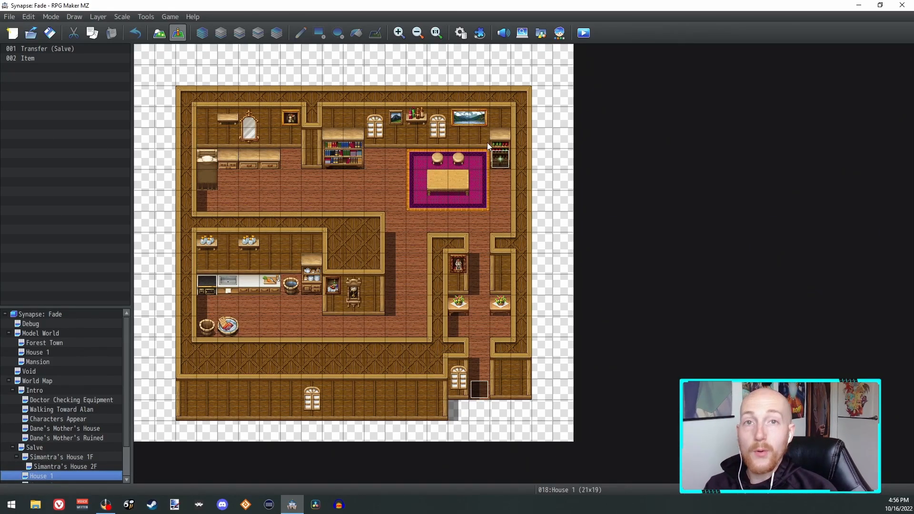
click(503, 162)
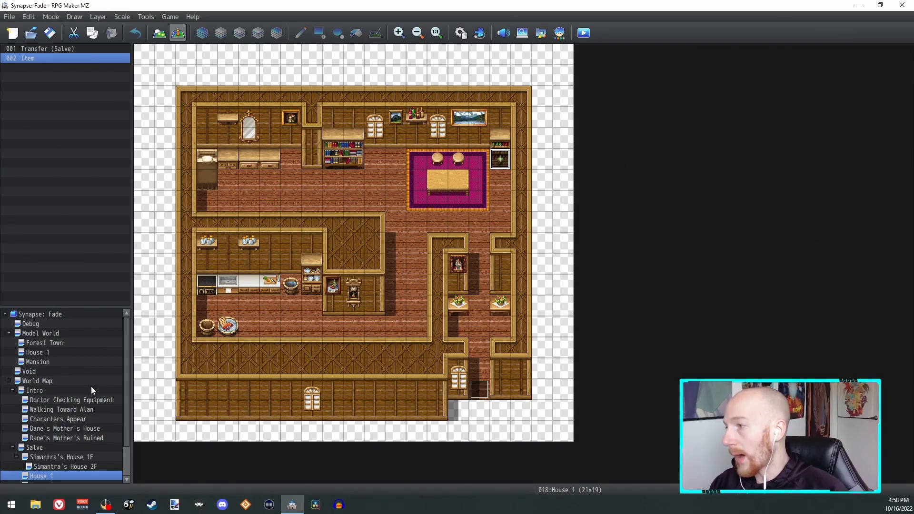
click(584, 33)
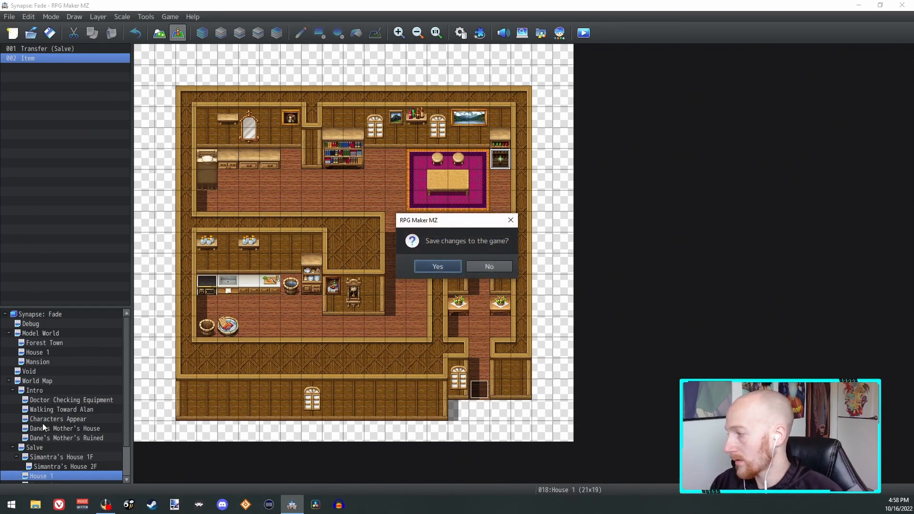
click(489, 266)
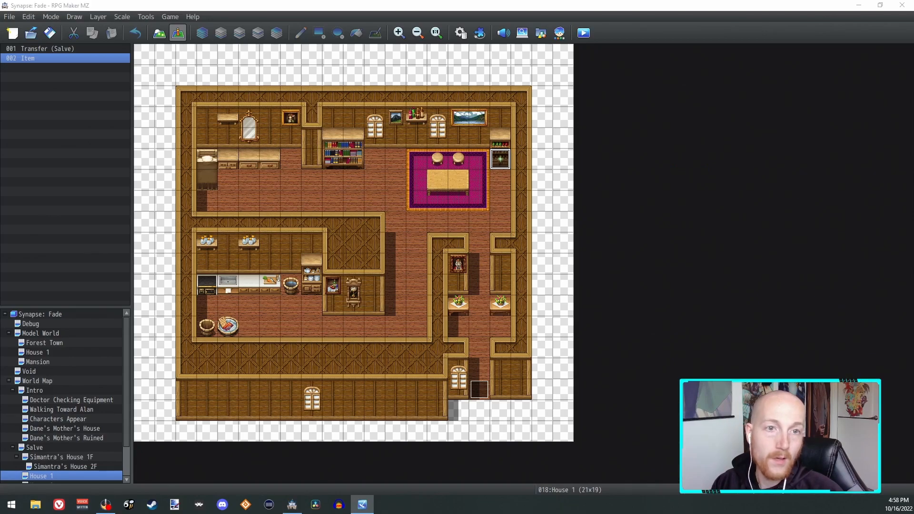
click(656, 89)
View the Simantra's House 1F and 2F maps and start a playtest of the game
click(79, 457)
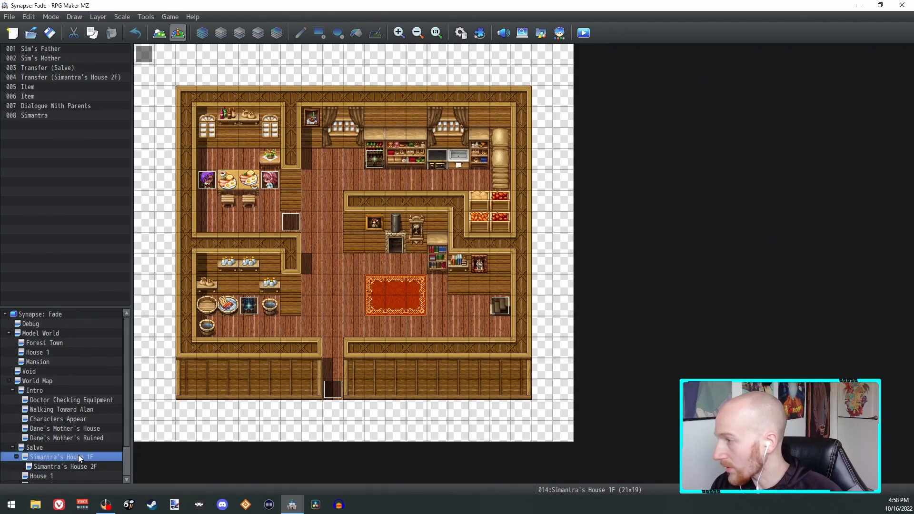
click(75, 464)
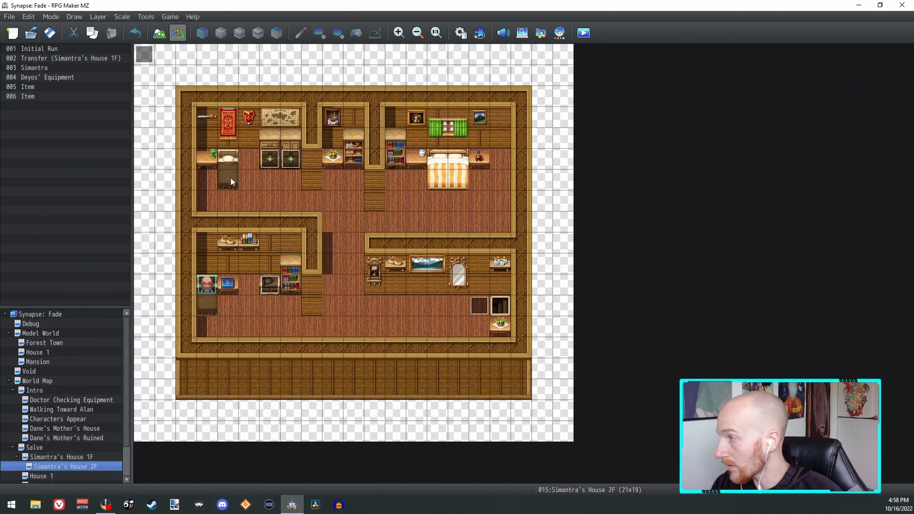
click(584, 33)
click(450, 271)
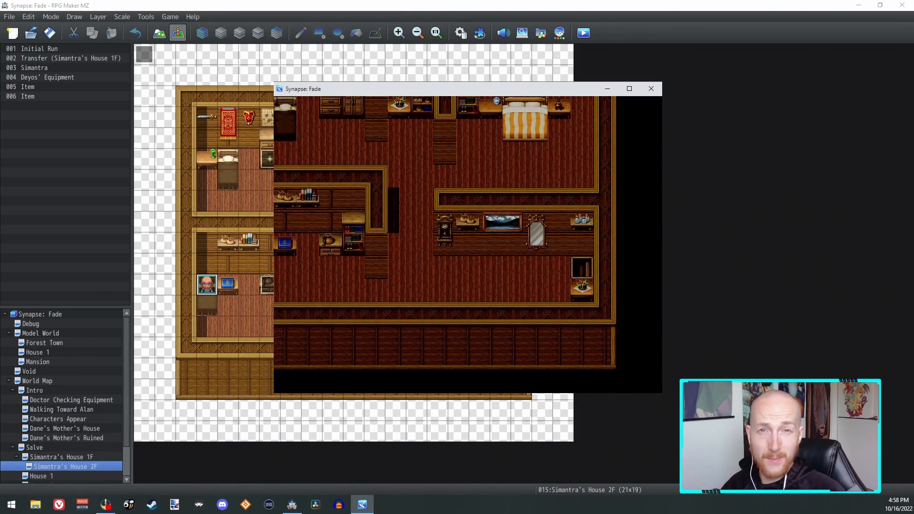
Advance the playtest through Simantra's opening dialogue about collecting belongings before the exam
key(Return)
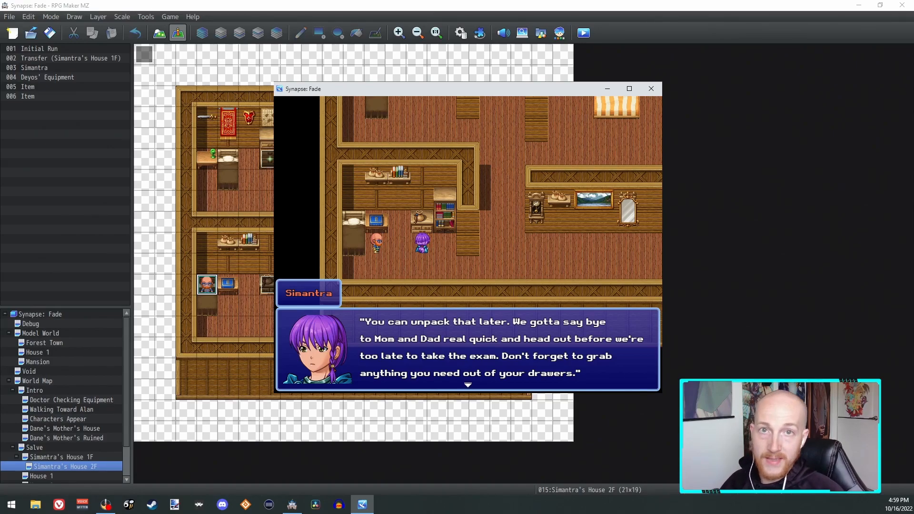
key(Return)
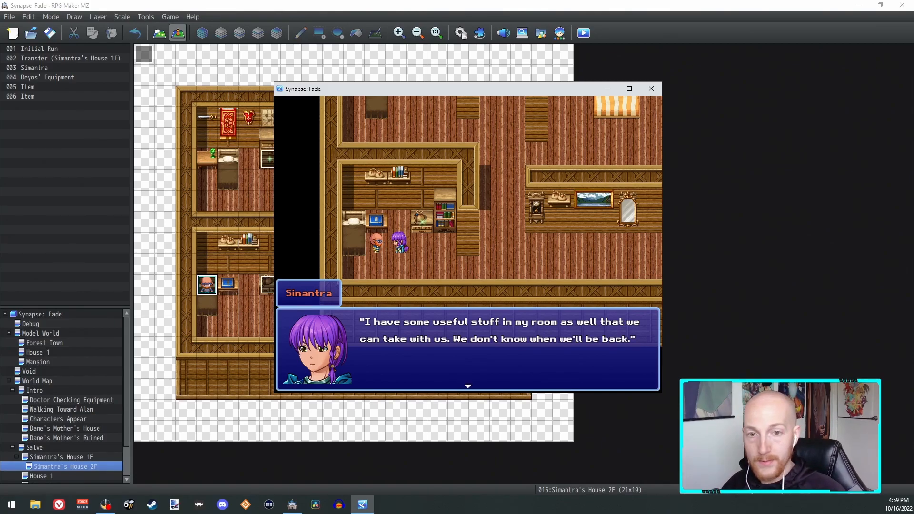
key(Return)
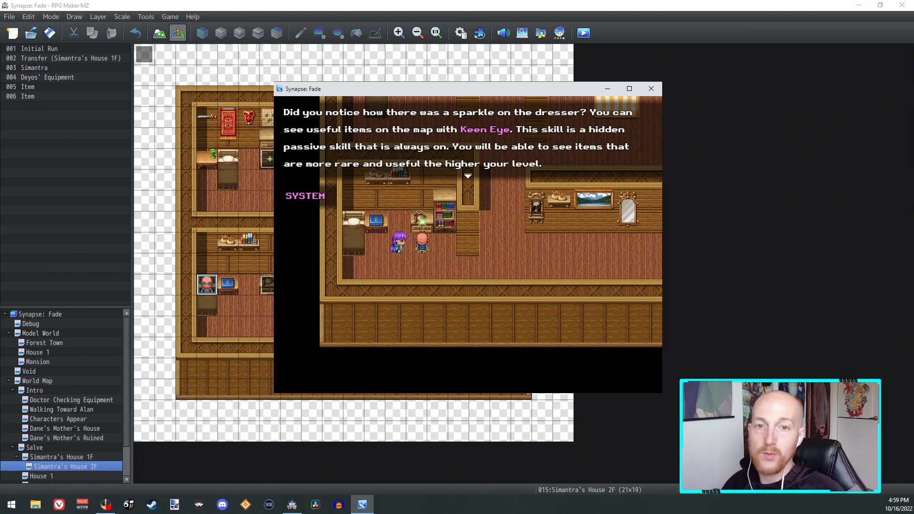
Advance through the dresser's Keen Eye tutorial, collecting the starting gear and the Explorer's Log
key(Return)
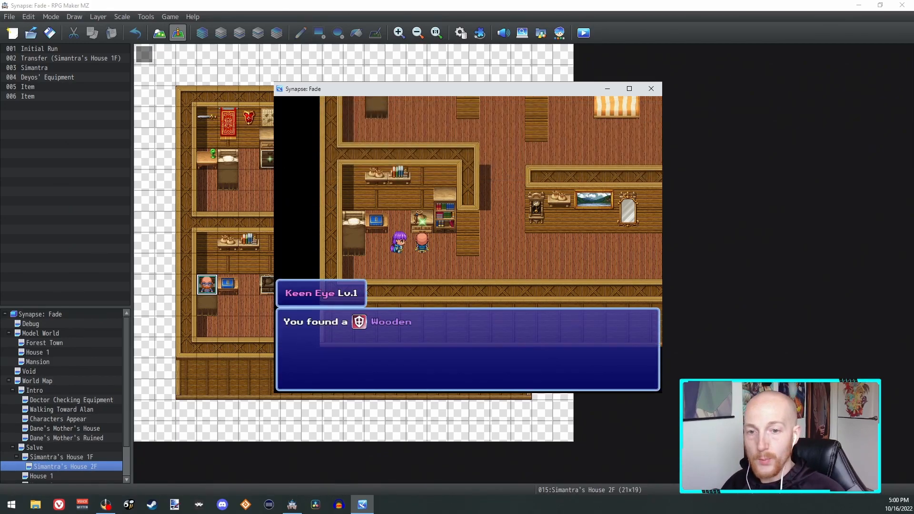
key(Return)
key(Return)
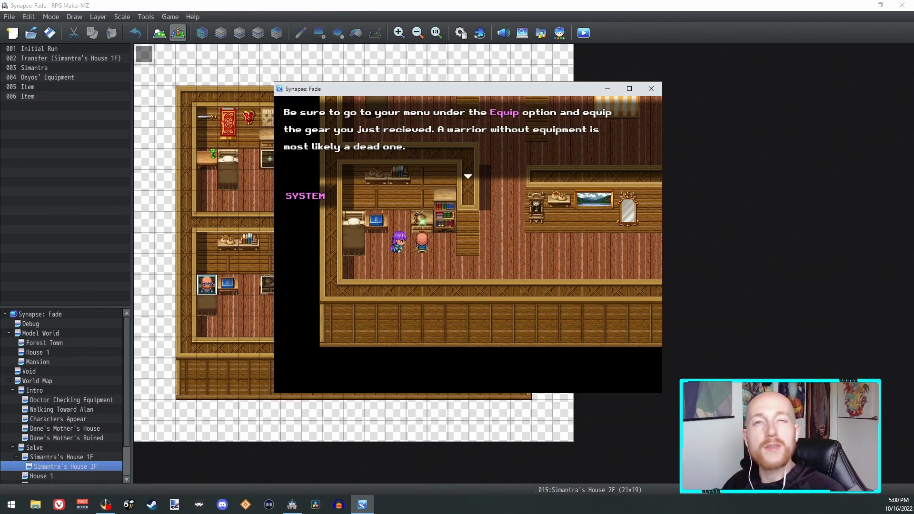
key(Return)
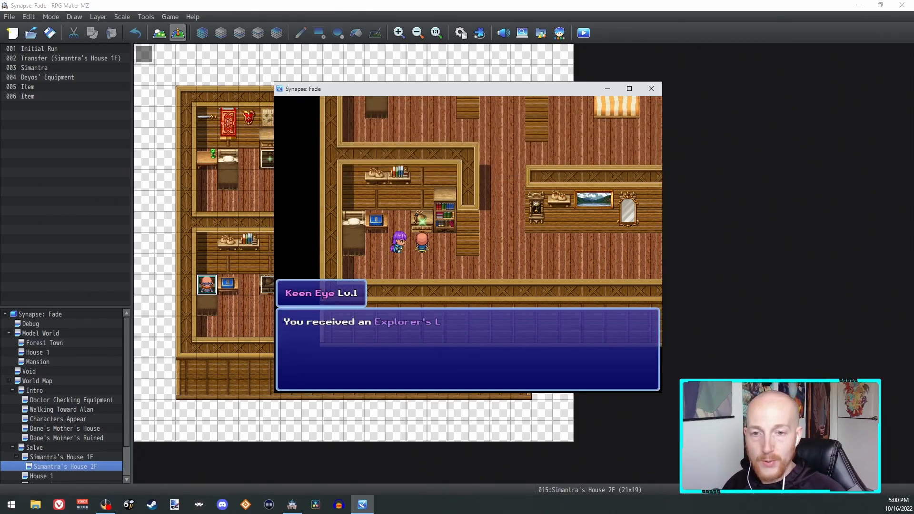
key(Return)
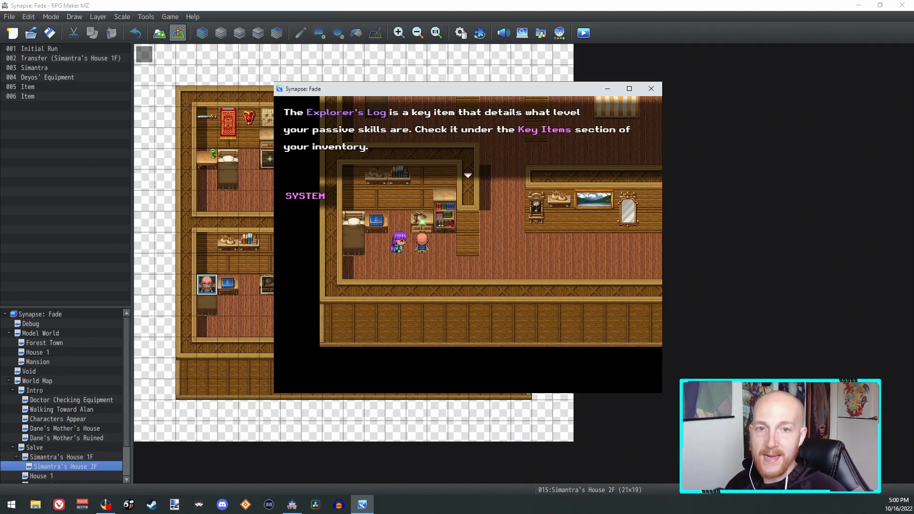
key(Return)
Check the Explorer's Log description among the inventory's key items and return to the game map
key(Escape)
key(Return)
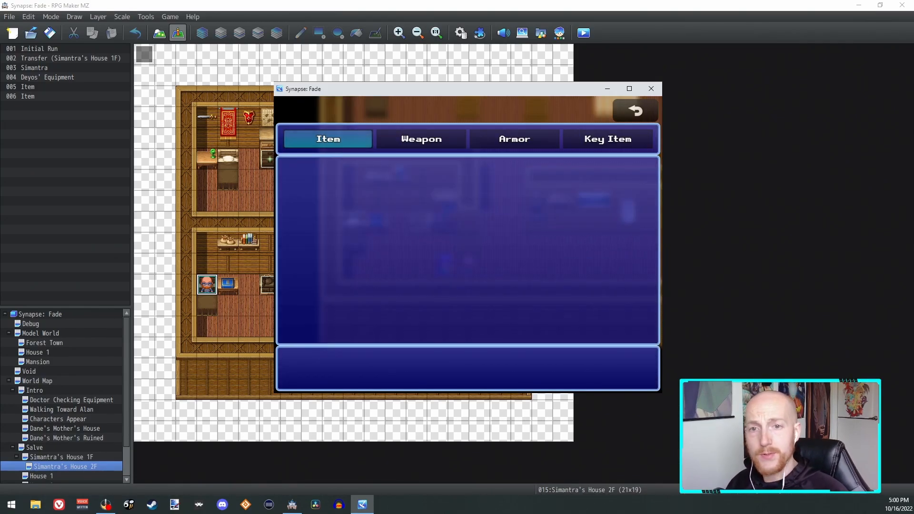
key(Right)
key(Right)
key(Right)
key(Return)
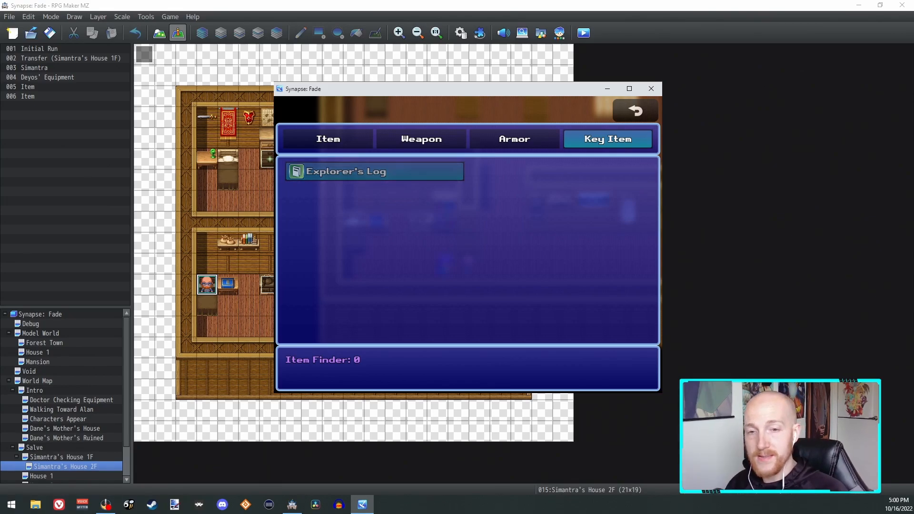
key(Escape)
key(Escape)
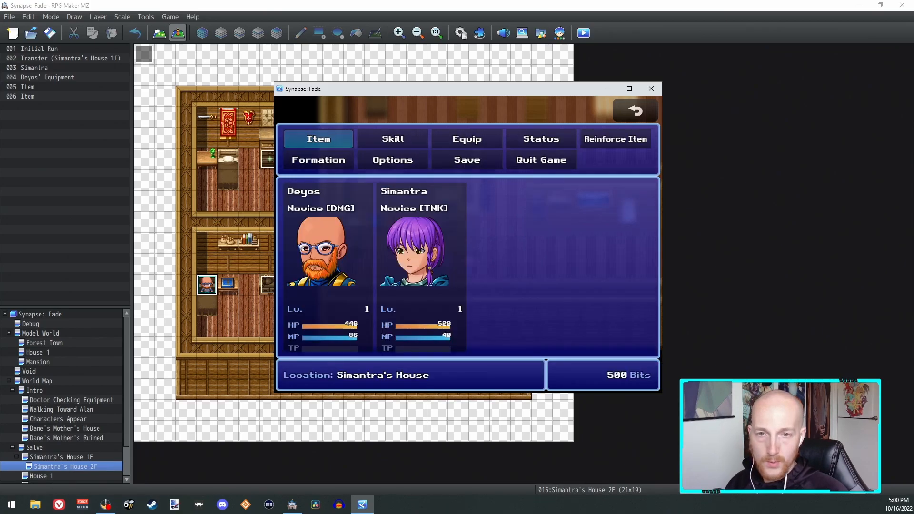
key(Escape)
Walk the party to the sparkling drawers beside the brown bed in the upper bedroom
key(Right)
key(Up)
key(Up)
key(Up)
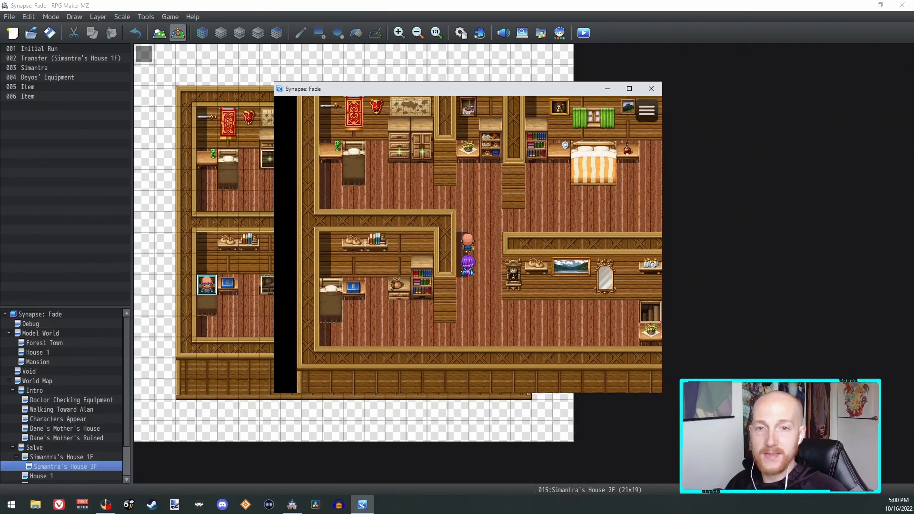
key(Up)
key(Up)
key(Up)
key(Left)
key(Left)
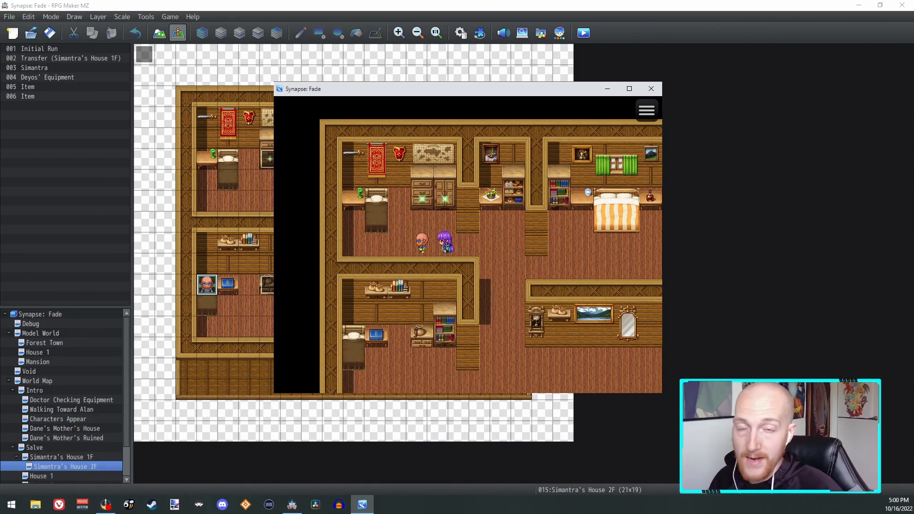
key(Up)
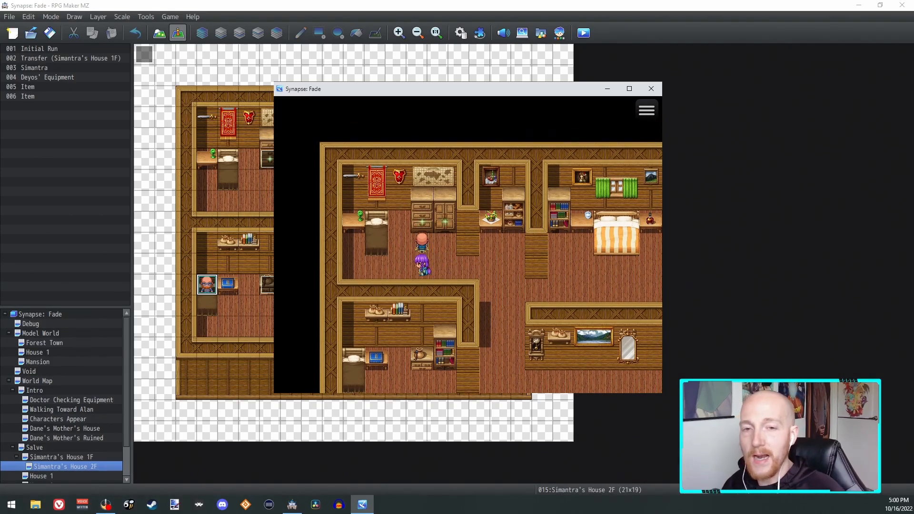
Search the sparkling drawers to collect Tonic (S) x3 and the Keen Eye experience
key(Return)
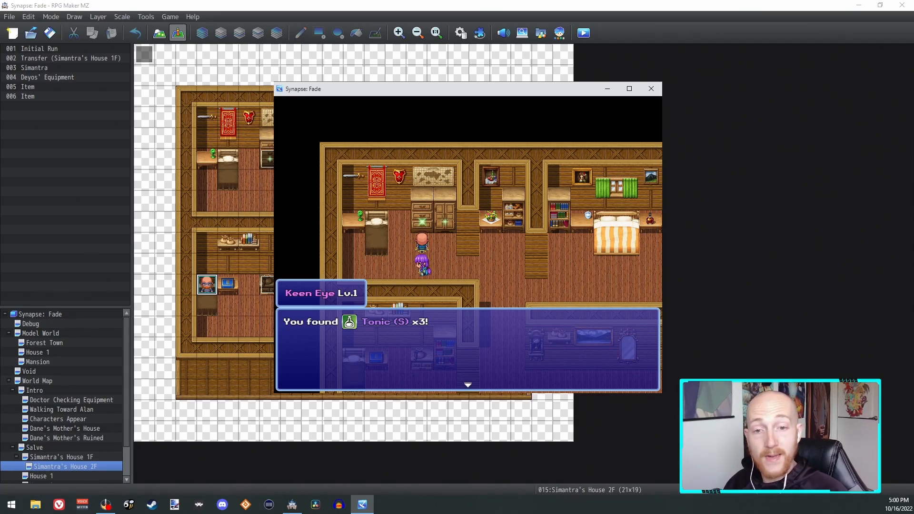
key(Return)
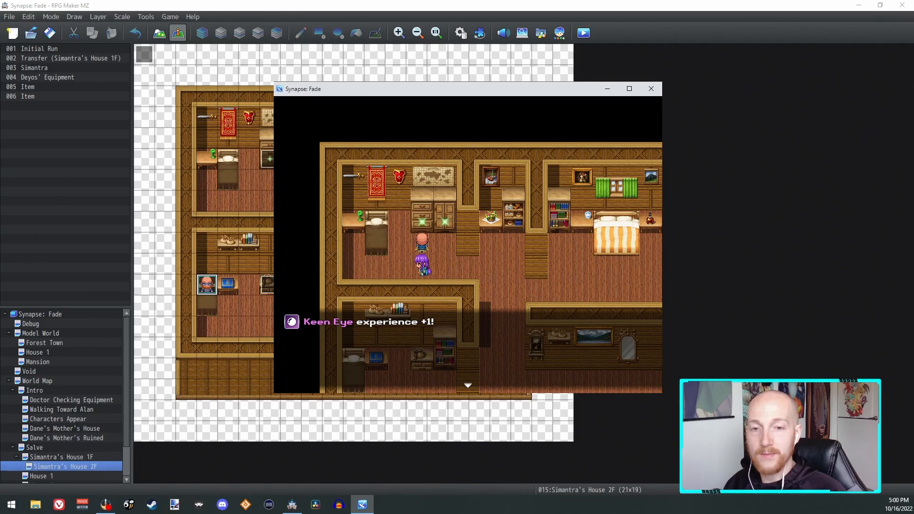
key(Return)
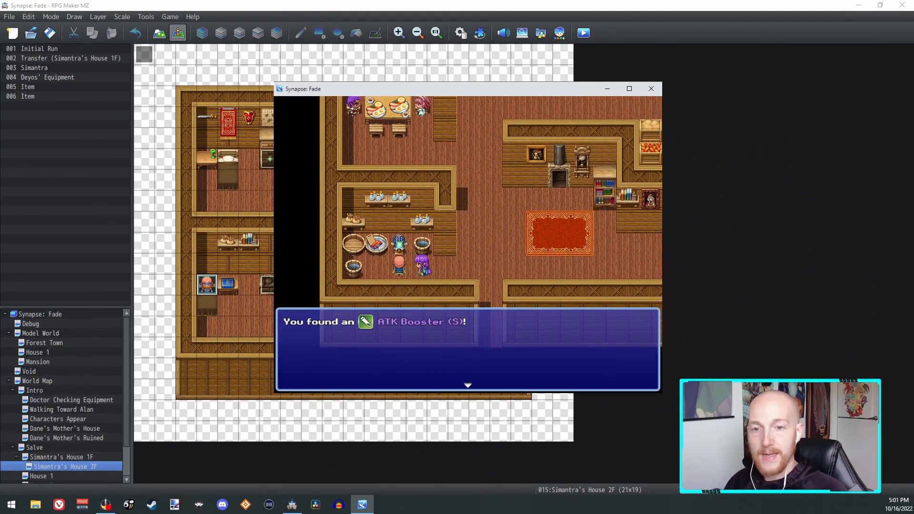
Advance past the ATK Booster (S) find and the family dialogue downstairs, and end the playtest
key(Return)
key(Return)
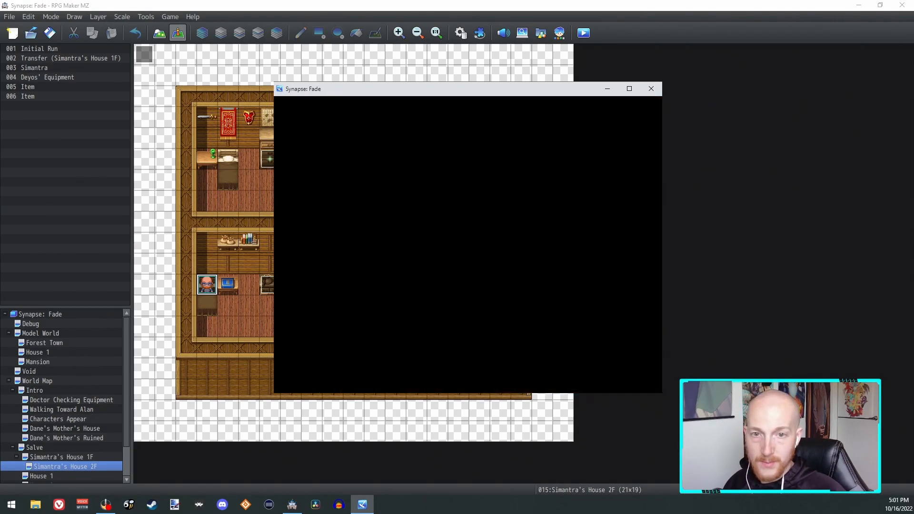
key(Return)
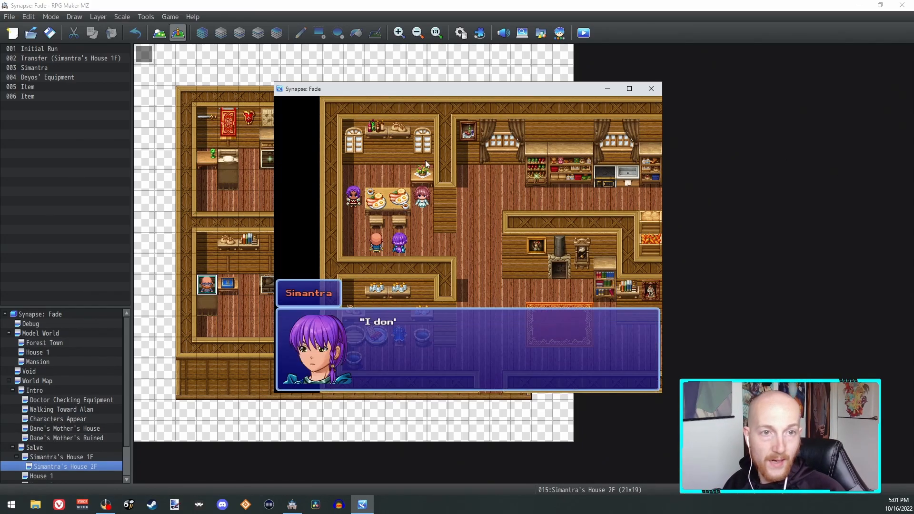
click(651, 88)
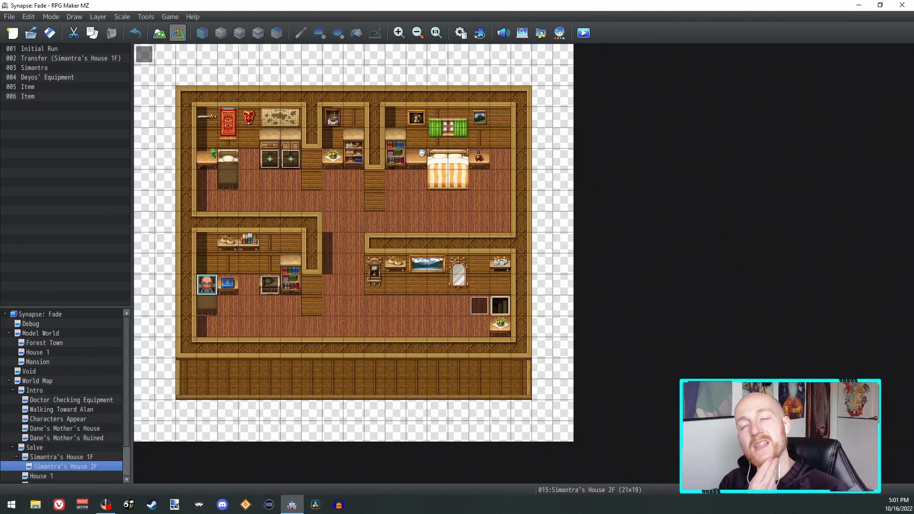
Duplicate the Check Keen Eye Level common event into empty slot 0023
key(F9)
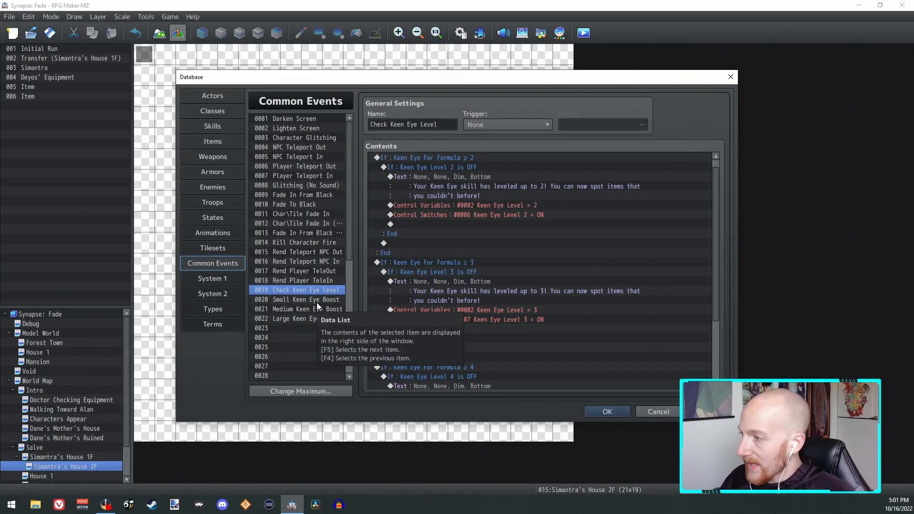
right_click(322, 288)
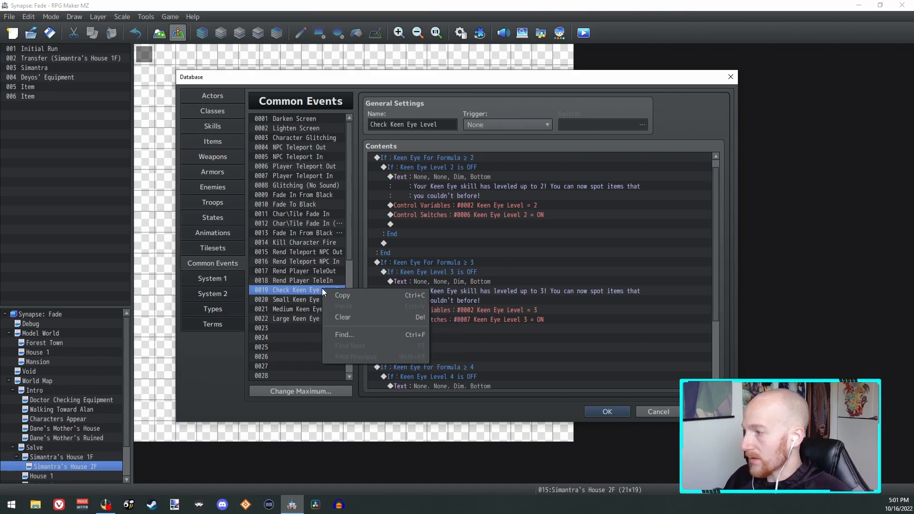
click(351, 295)
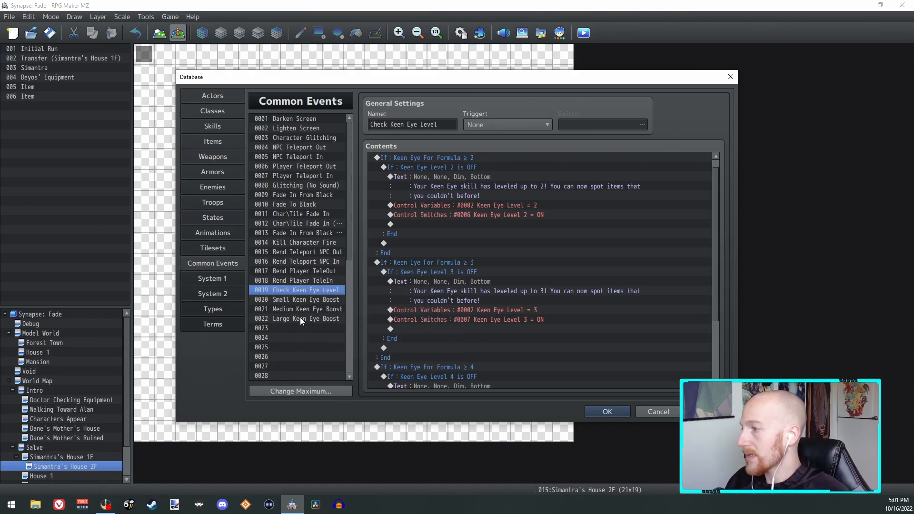
click(296, 331)
key(ctrl+v)
Duplicate the Small Keen Eye Boost common event into empty slot 0024
click(313, 299)
right_click(313, 299)
click(336, 308)
click(316, 336)
right_click(315, 335)
click(333, 354)
Duplicate the Medium and Large Keen Eye Boost common events into slots 0025 and 0026
click(308, 308)
right_click(307, 309)
click(332, 321)
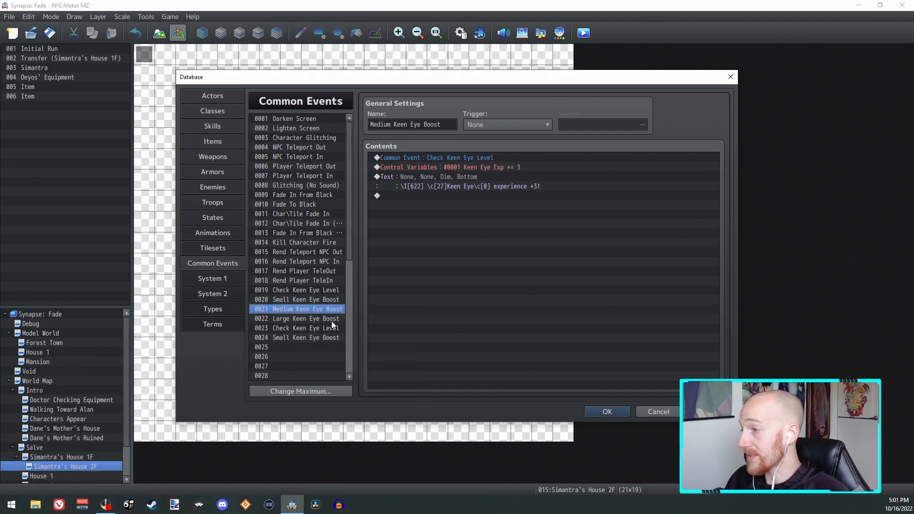
click(295, 348)
right_click(295, 348)
click(307, 367)
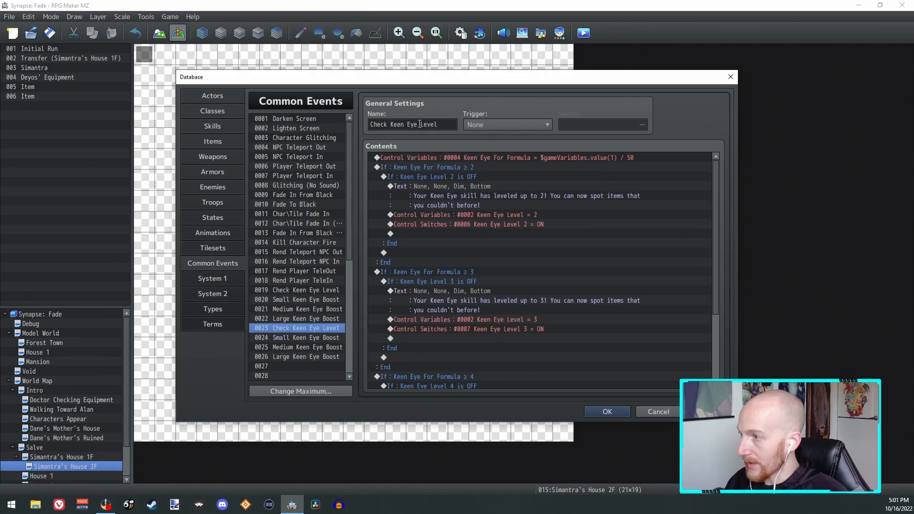
Rename the duplicated level check event in slot 0023 as Check Converse Level
click(419, 124)
drag(419, 123, 392, 128)
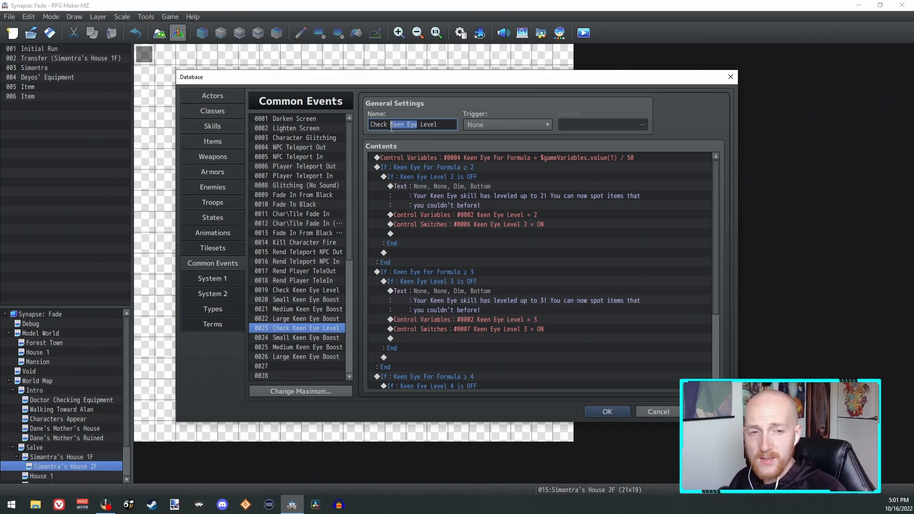
text(Con)
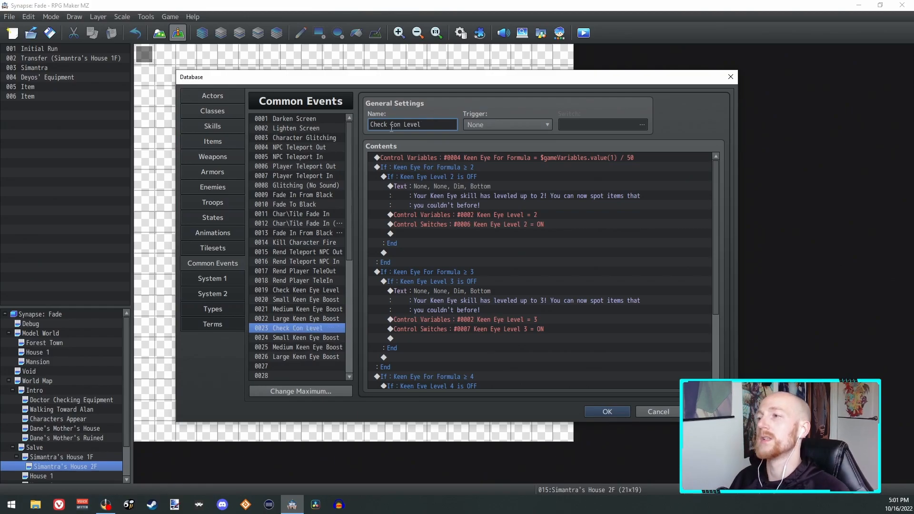
key(alt+Tab)
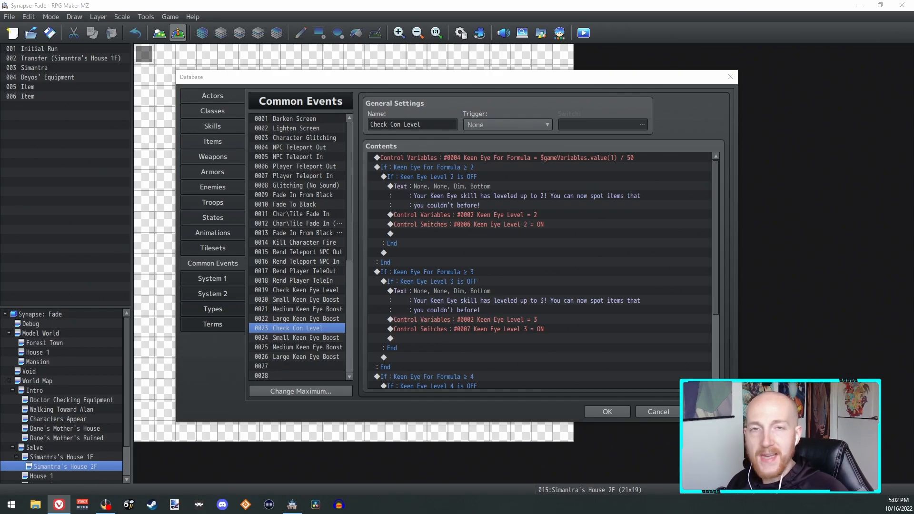
key(alt+Tab)
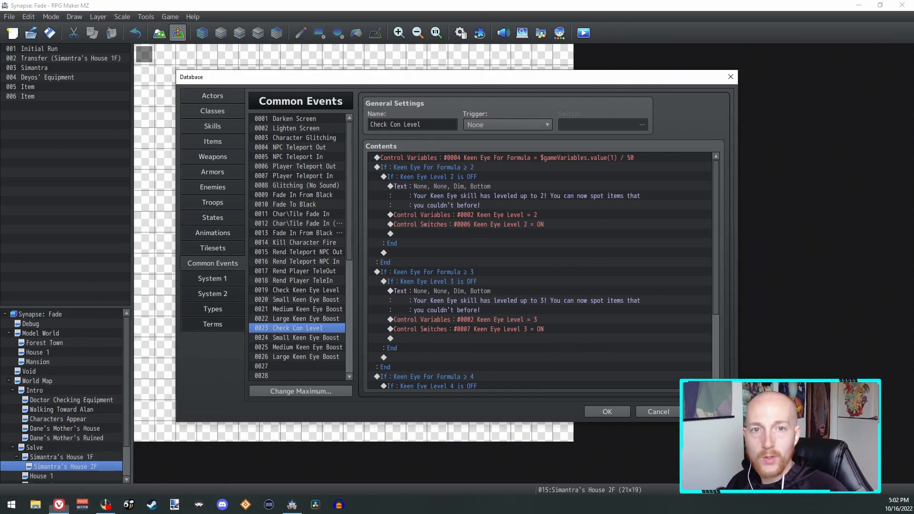
click(400, 124)
text(verse)
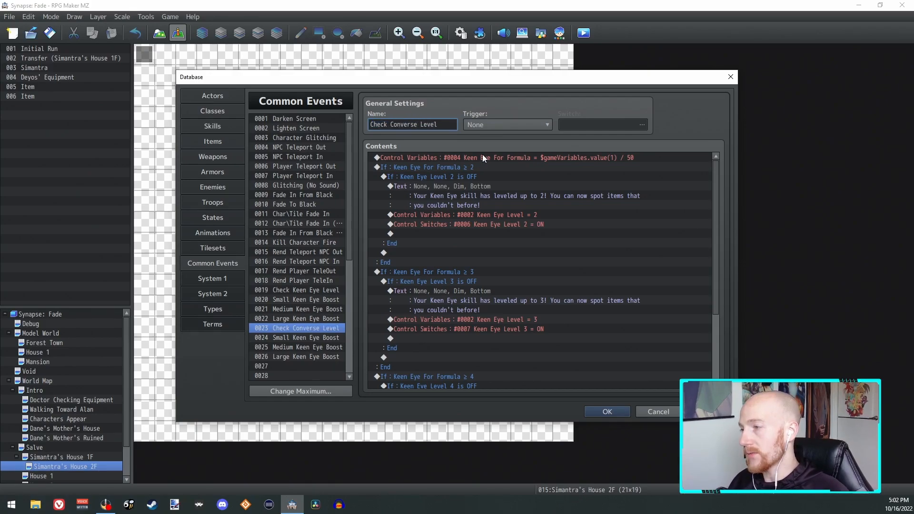
Change the name of common event 0023 to Check Discourse Level
double_click(404, 124)
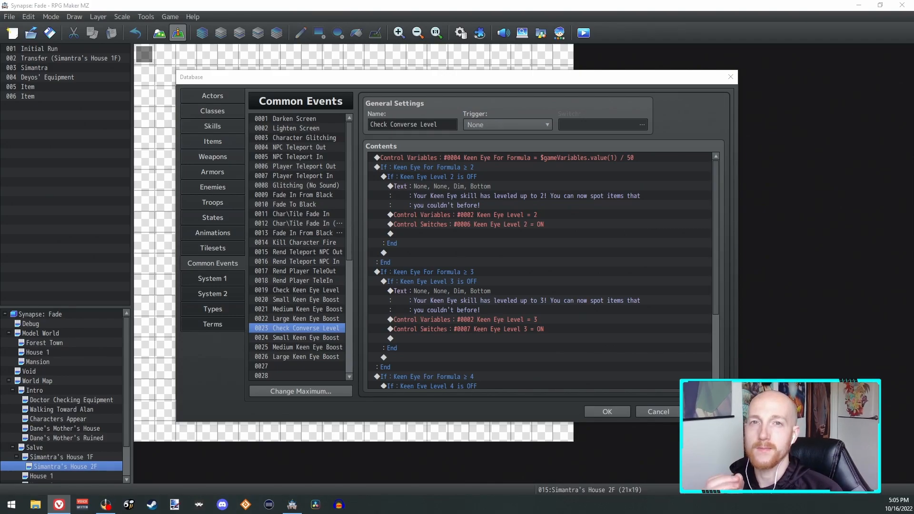
click(410, 125)
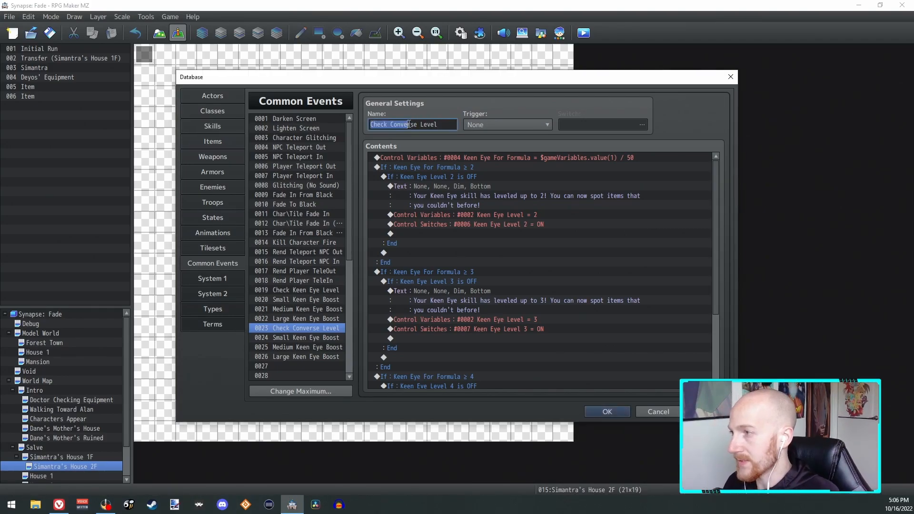
drag(417, 125, 392, 126)
text(Discourse)
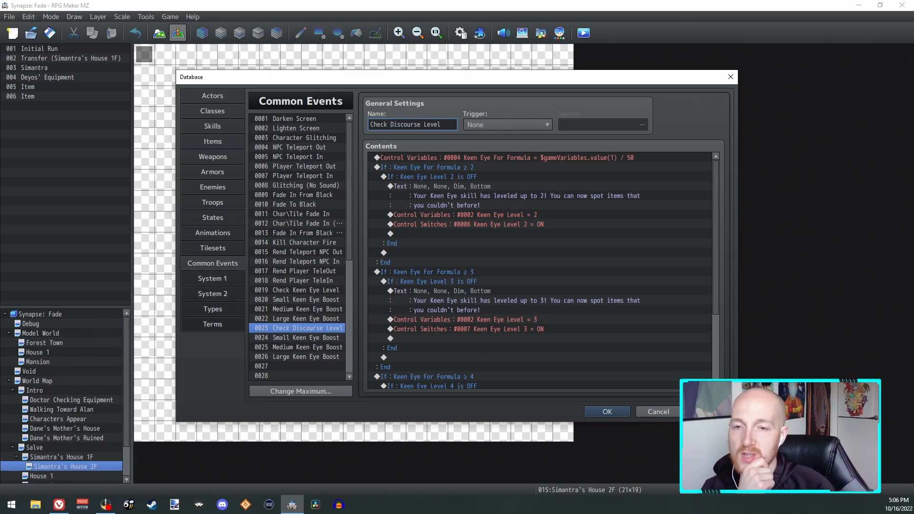
Rename common event 0023 as Check Chitchat Level
double_click(410, 128)
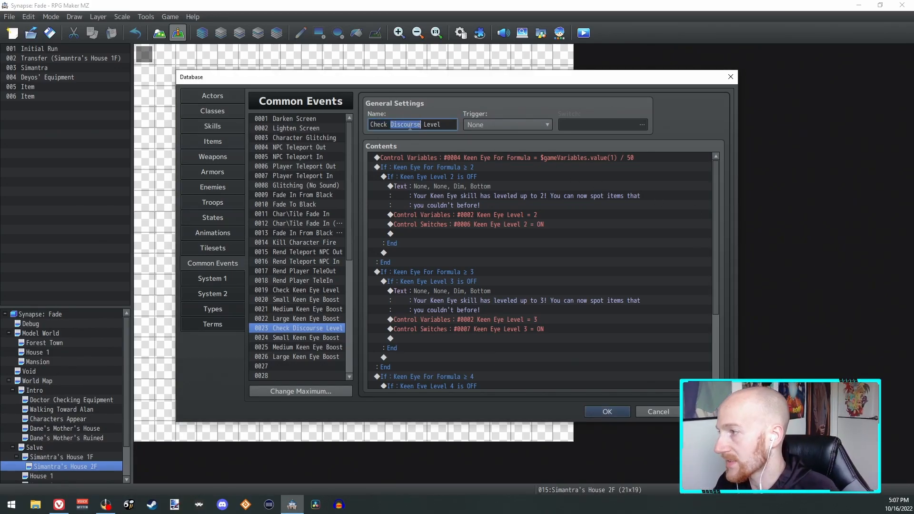
text(Chitcha)
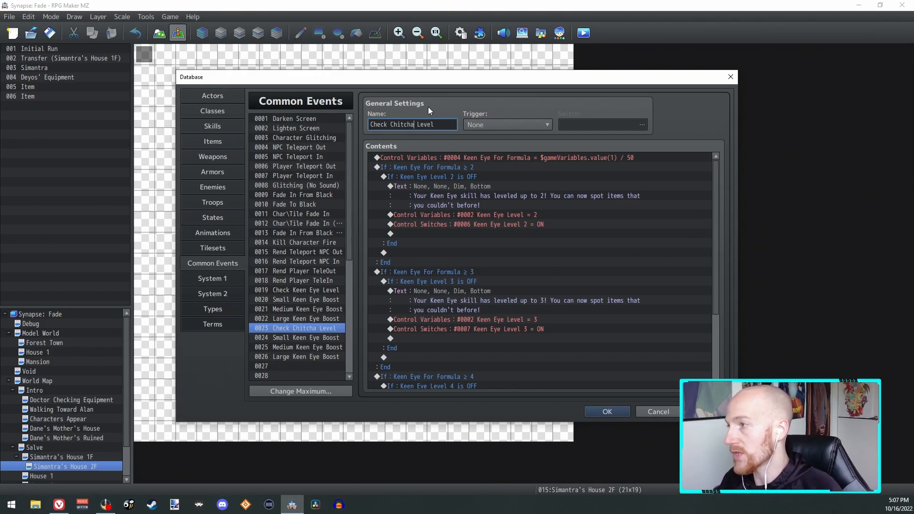
text(t)
key(alt+Tab)
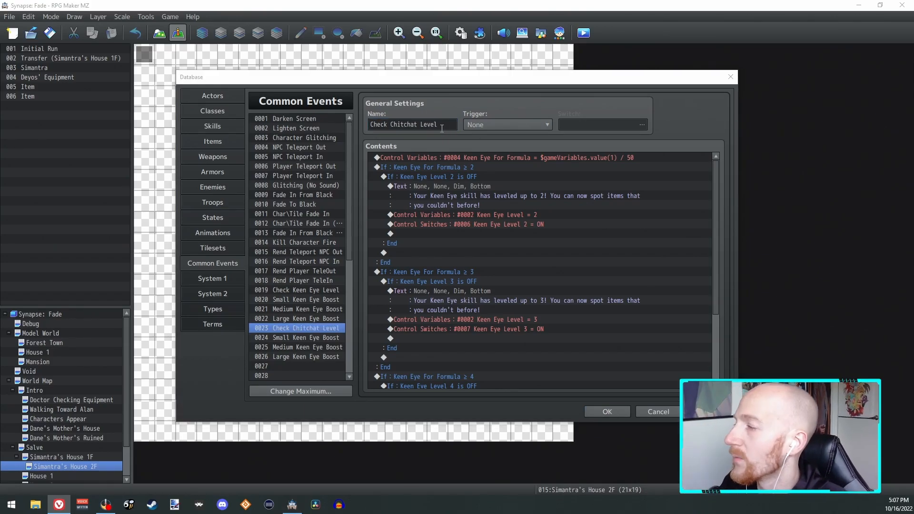
key(alt+Tab)
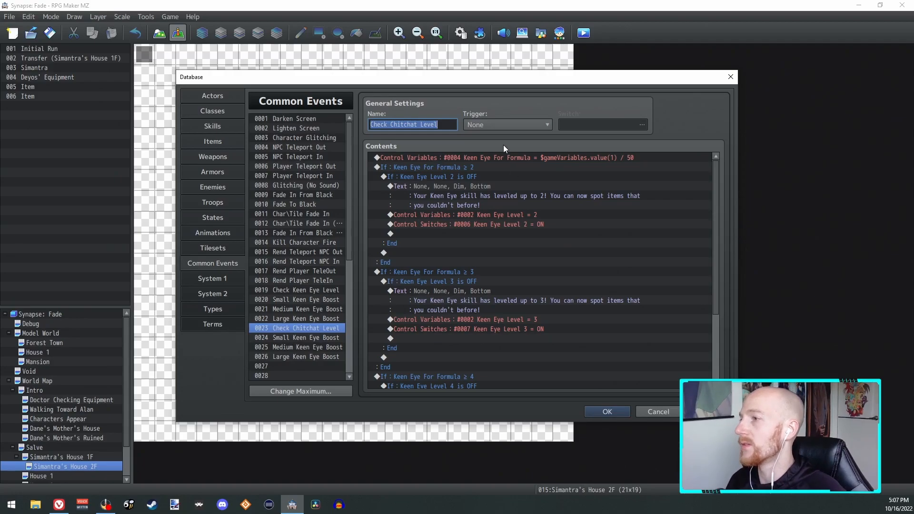
Name variable 0012 Chitchat Exp and variable 0013 Chitchat Level
key(F9)
click(587, 267)
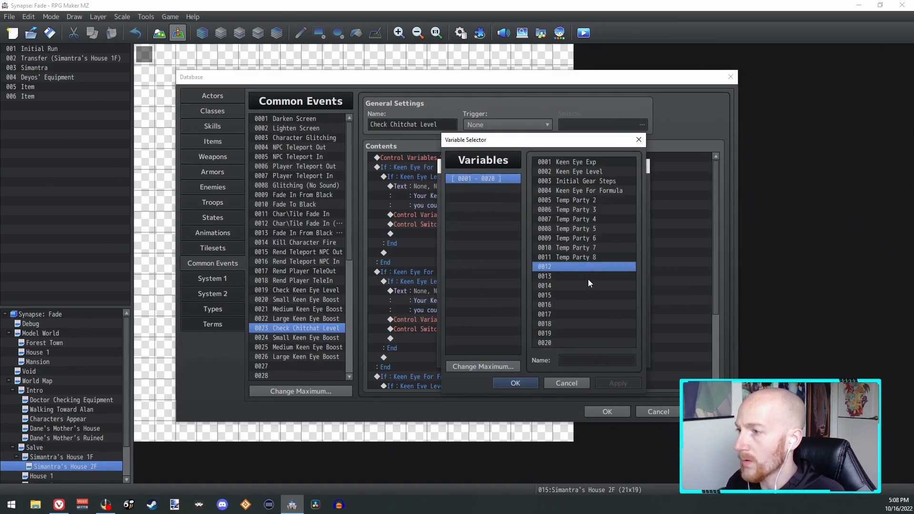
click(593, 359)
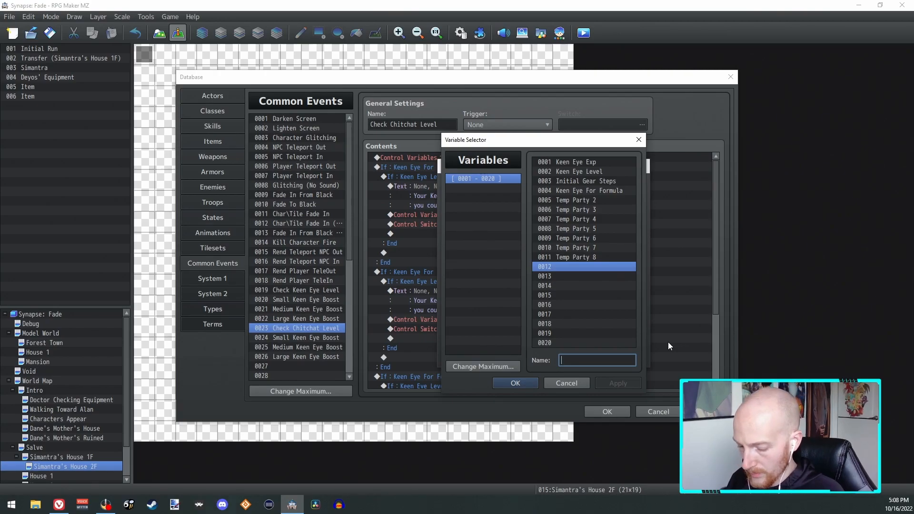
text(Chitcha)
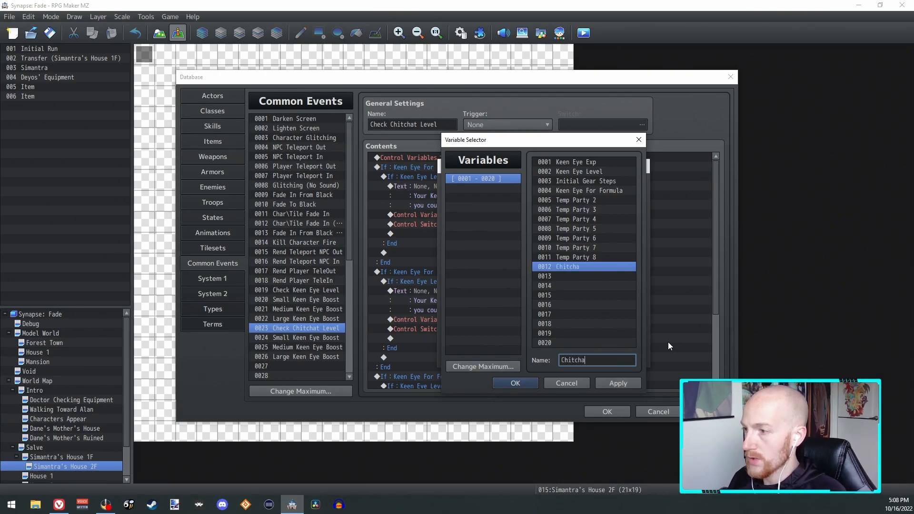
text(t Exp)
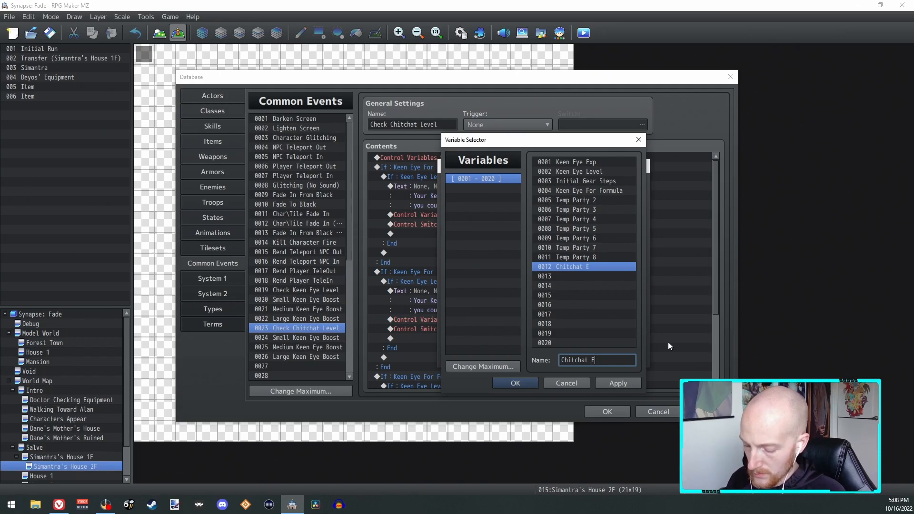
click(584, 277)
click(589, 360)
text(Chitchat Level)
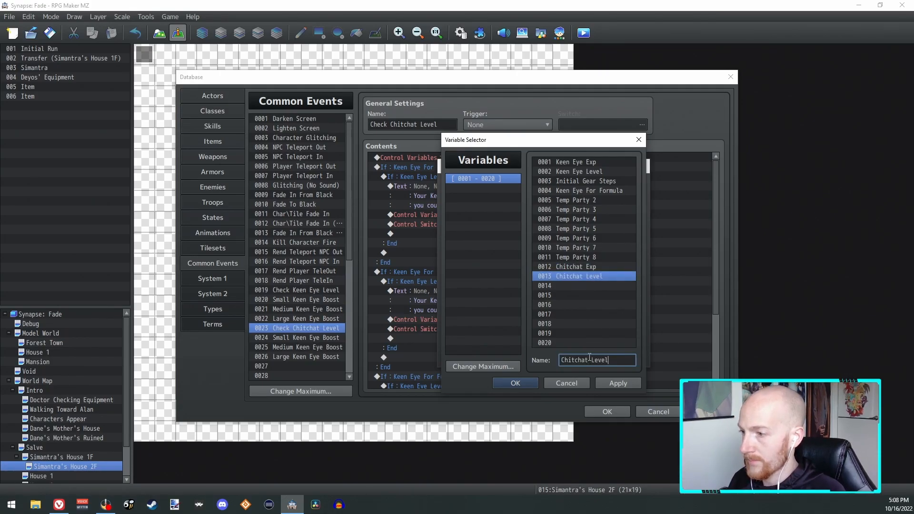
Name variable 0014 Chitchat For Formula, with a capital F in For
key(Down)
text(Chitchat for Formula)
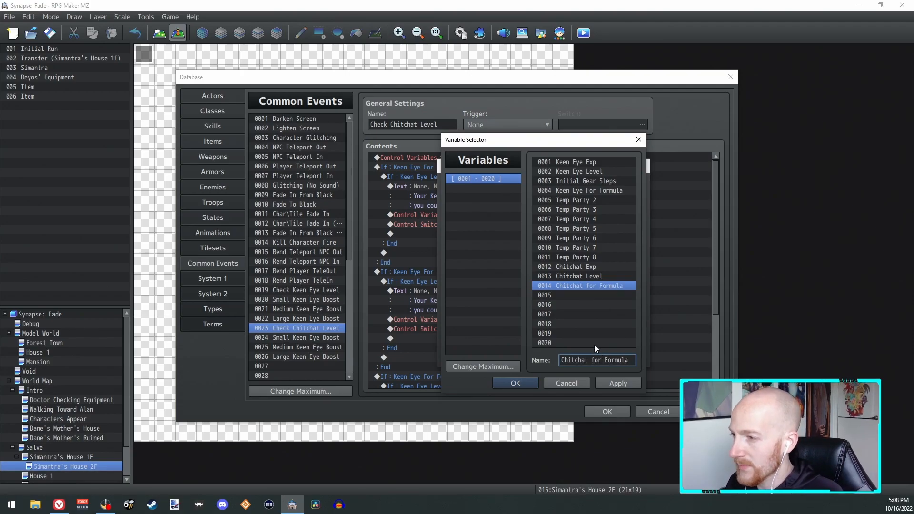
click(594, 360)
key(BackSpace)
text(f)
key(BackSpace)
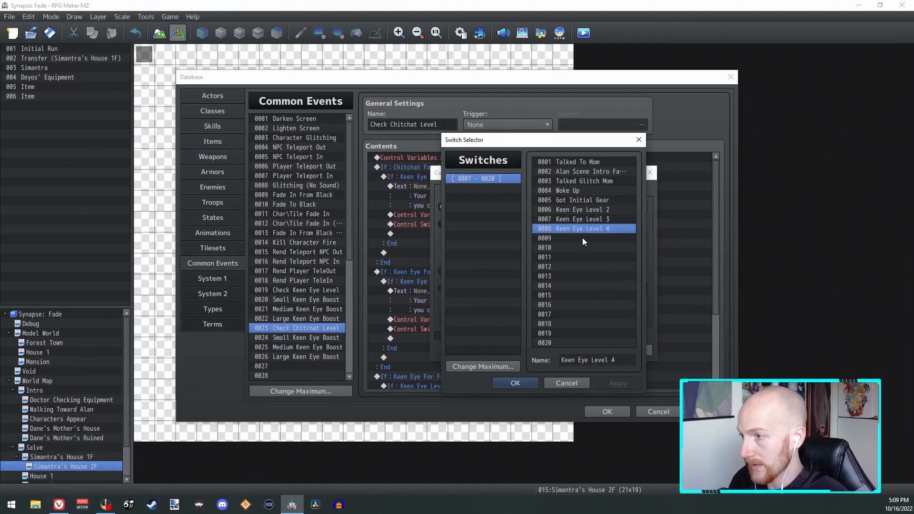
Name switch 0009 Keen Eye Level 5, reusing the wording of the existing Keen Eye switches
click(582, 238)
key(ctrl+v)
click(621, 359)
click(621, 360)
key(BackSpace)
text(5)
Name switch 0010 Chitchat Level 2 and select the empty switch 0011
click(584, 247)
click(584, 360)
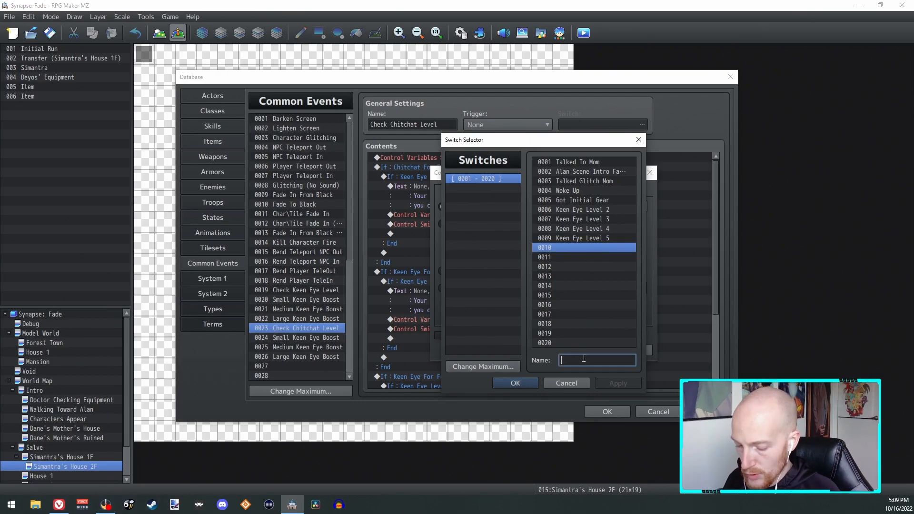
text(Chitchat Level 2)
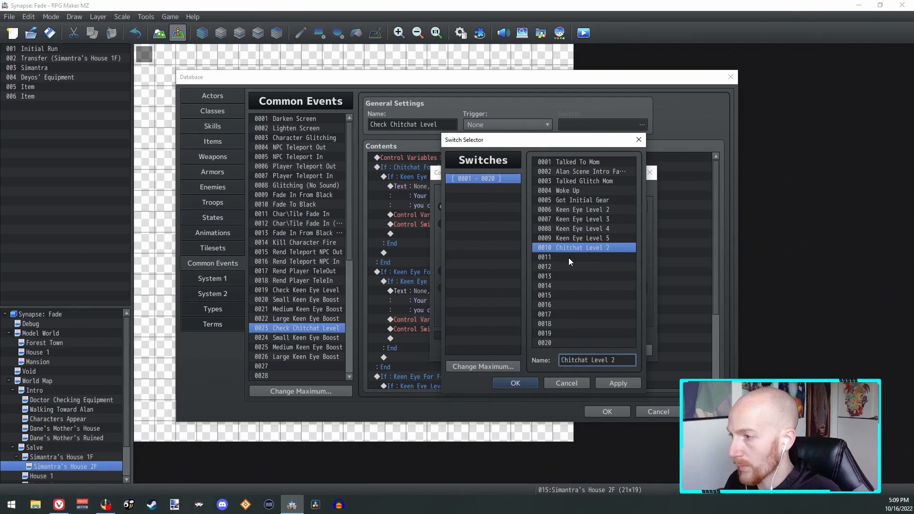
click(569, 257)
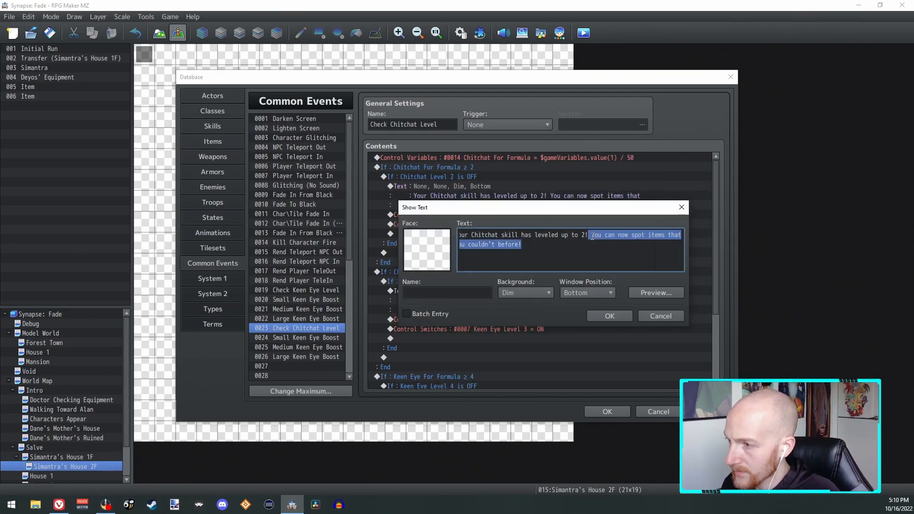
Reword the ending of the Chitchat level 2 message to say "You can now have deeper conversations and get to know people" more
mouse_move(601, 235)
mouse_down()
mouse_move(593, 236)
mouse_move(606, 237)
mouse_up()
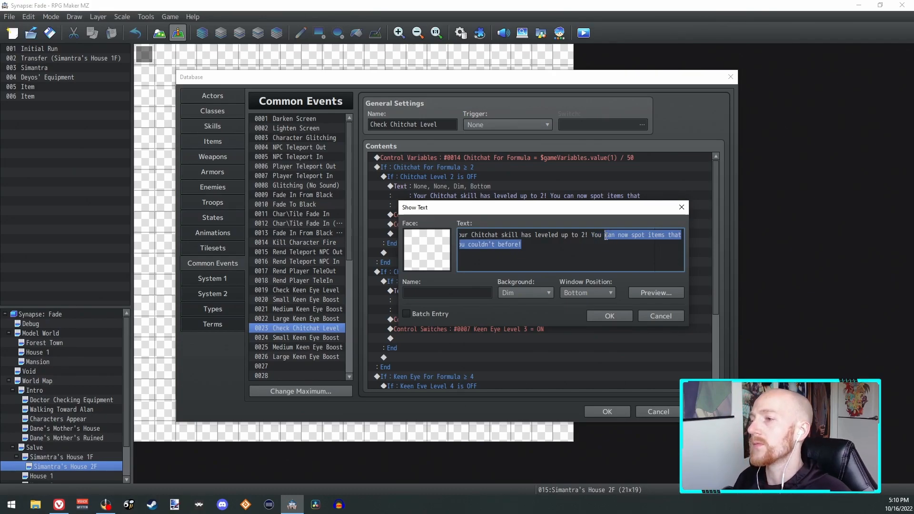
text(c)
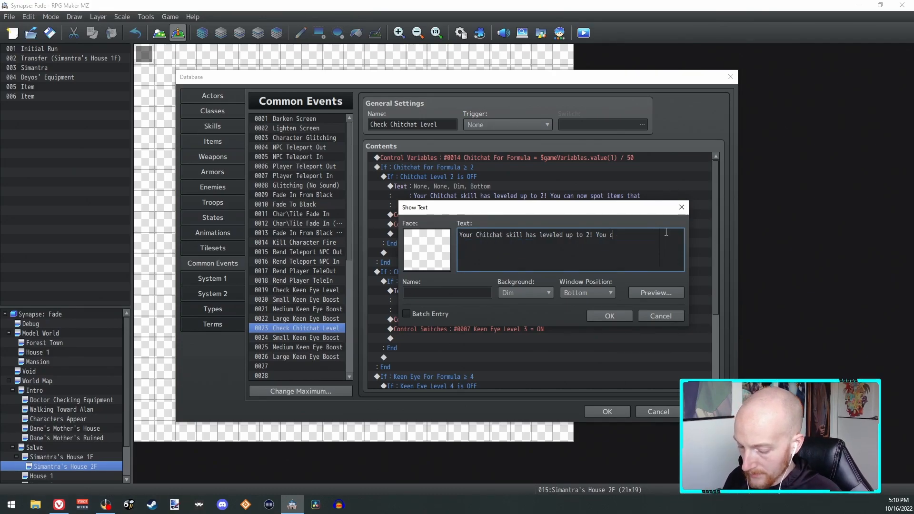
text(an now ho)
key(BackSpace)
text(ave deeper)
key(Return)
text(conversations and)
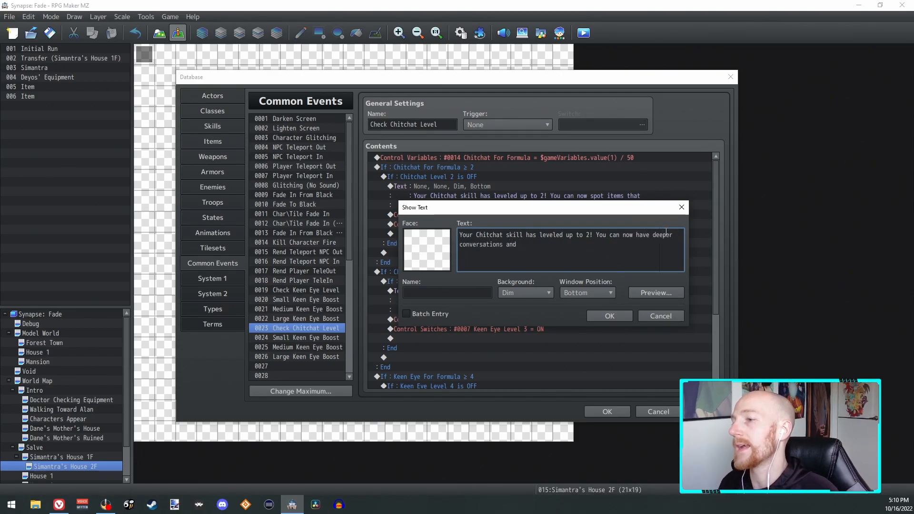
text( get to know people be)
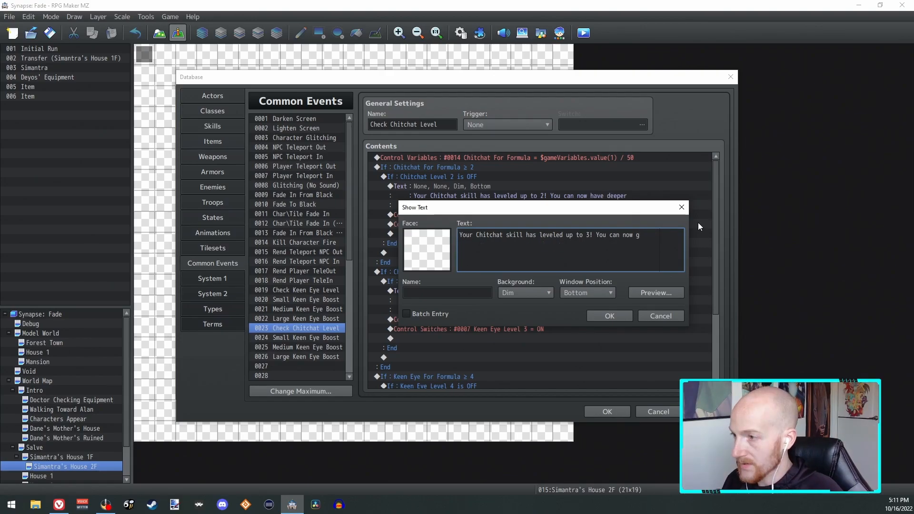
Reword the ending of the Chitchat level 3 message to announce that the player can now get bounty missives from certain sources
key(BackSpace)
key(BackSpace)
key(BackSpace)
key(BackSpace)
key(BackSpace)
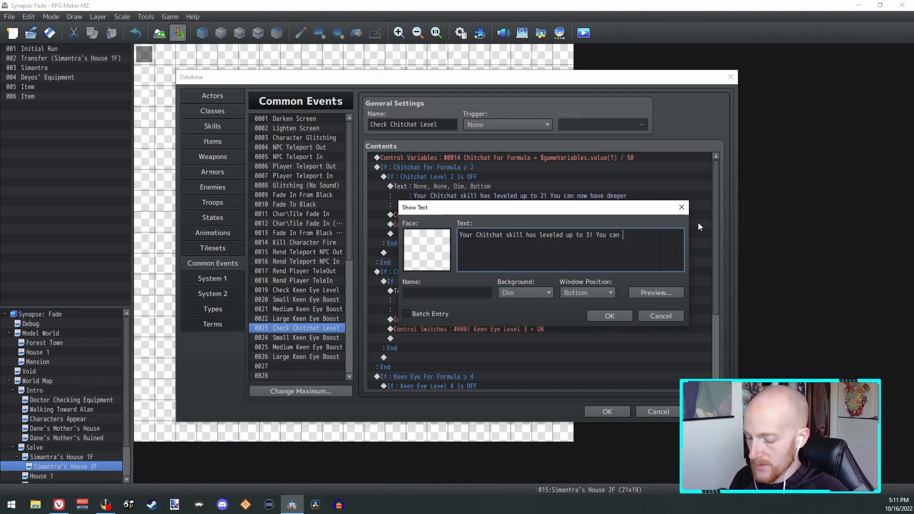
text(now get bounty missive)
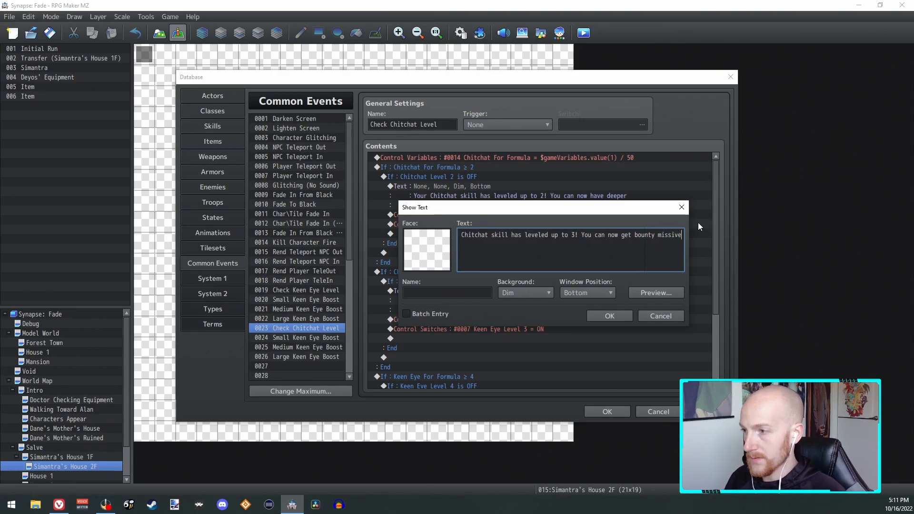
key(Return)
text(from certain)
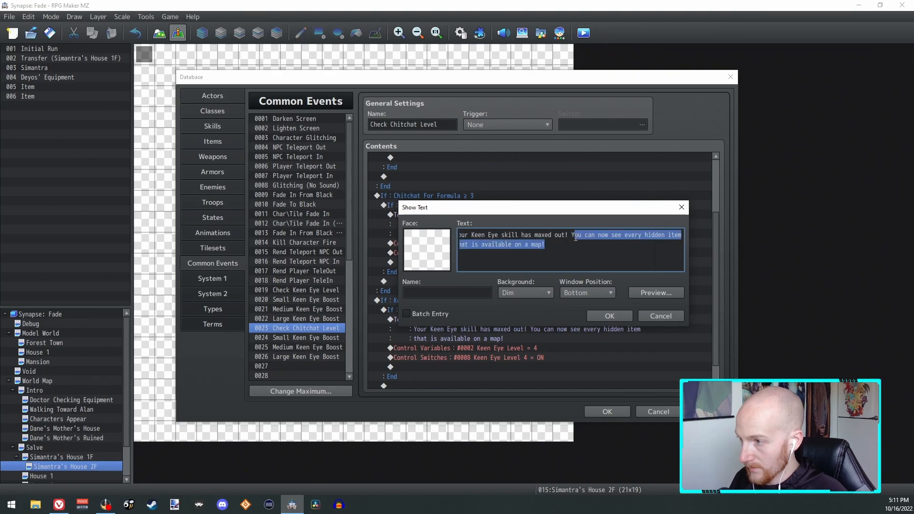
Reword the last Chitchat message to "is level 4! You may now recieve items from people for listening to what they have to say!"
drag(570, 234, 525, 235)
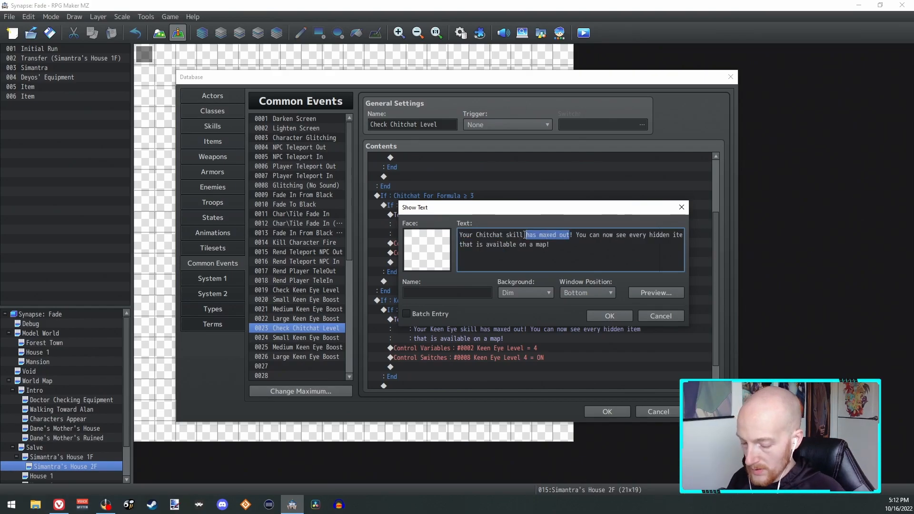
text(is level)
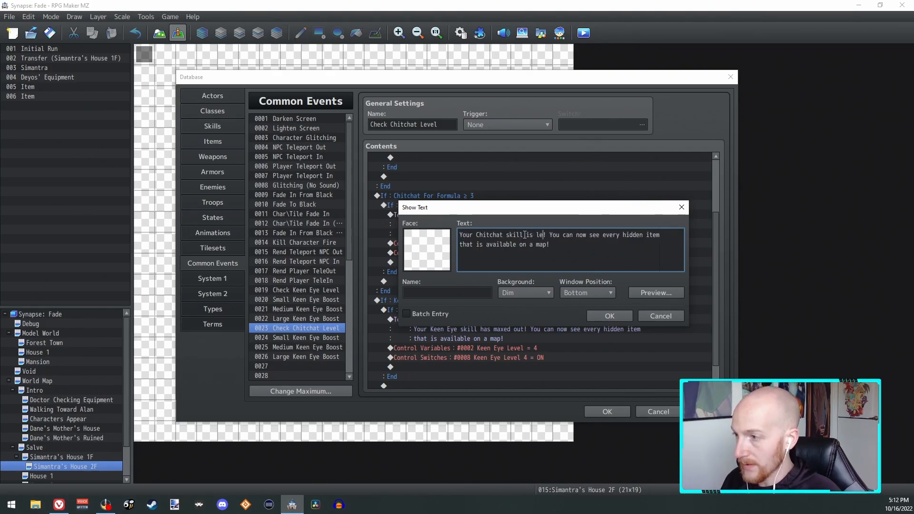
text( 4)
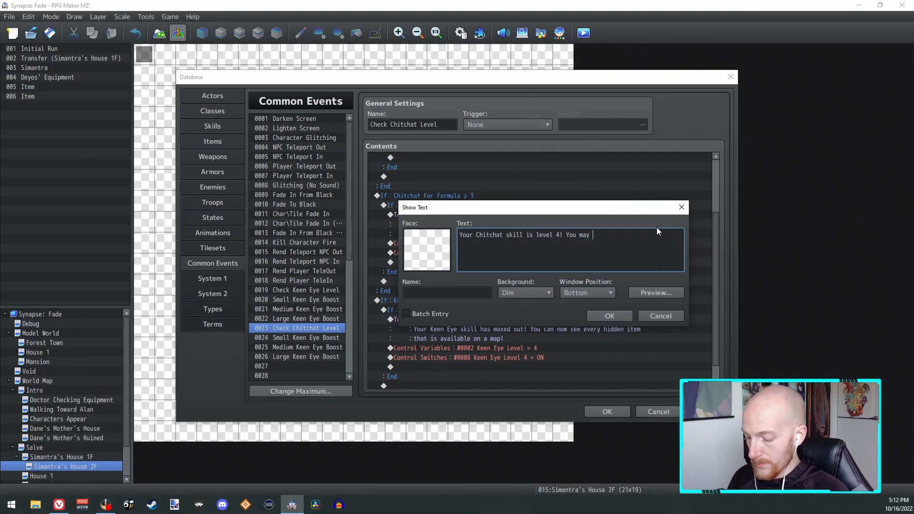
text(now recie)
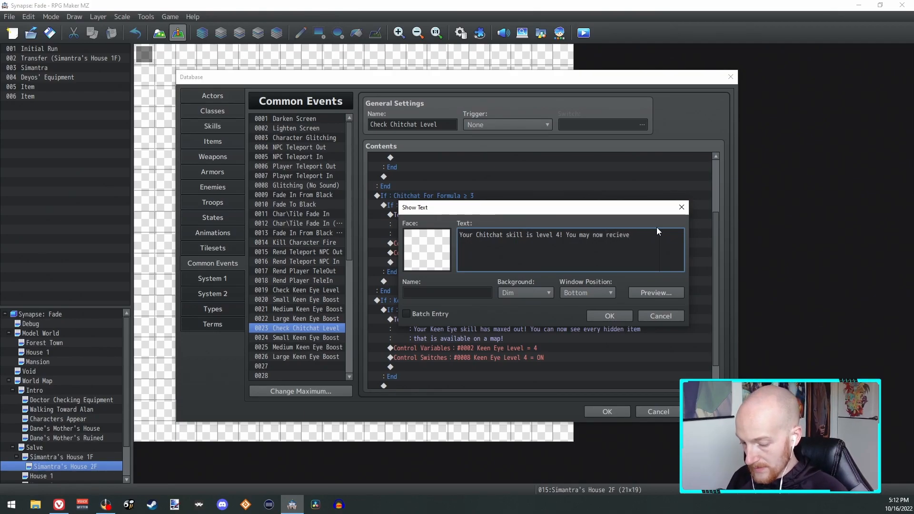
text(ve items from )
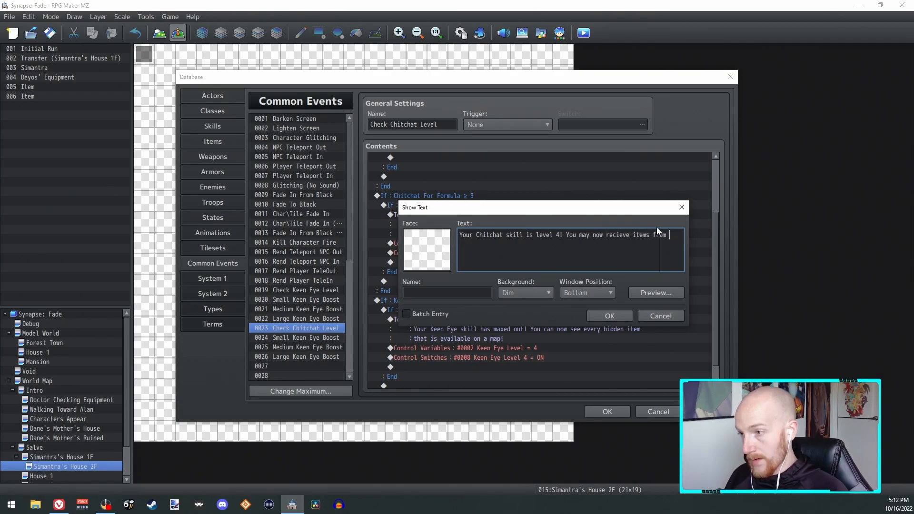
text(peop)
key(Return)
text(o)
key(BackSpace)
text(for listening)
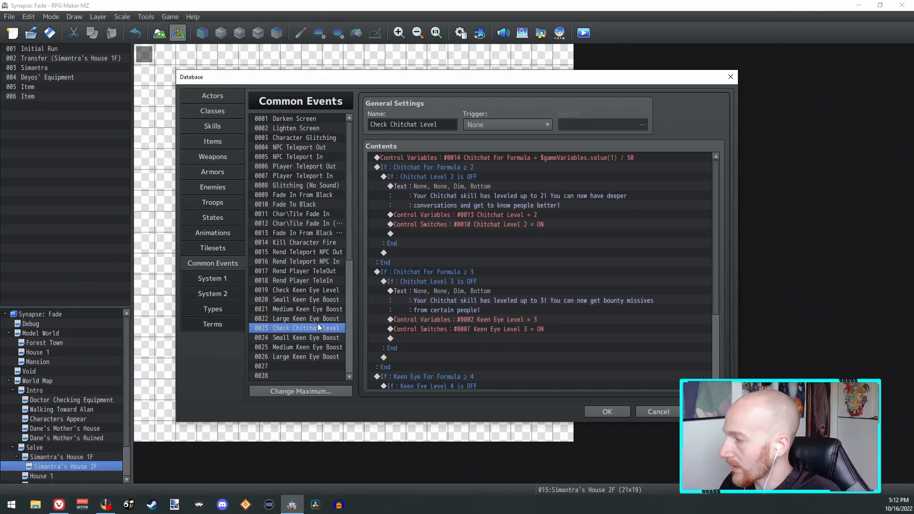
In the Check Keen Eye Level event, change "has maxed out" in the level 4 message to "has reached level 4"
click(313, 291)
scroll(432, 300, down, 3)
scroll(498, 310, down, 1)
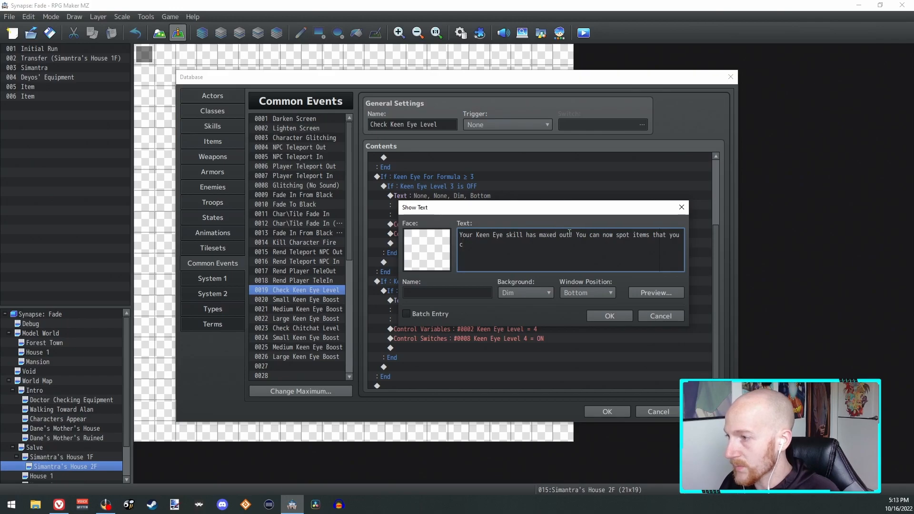
drag(570, 233, 527, 233)
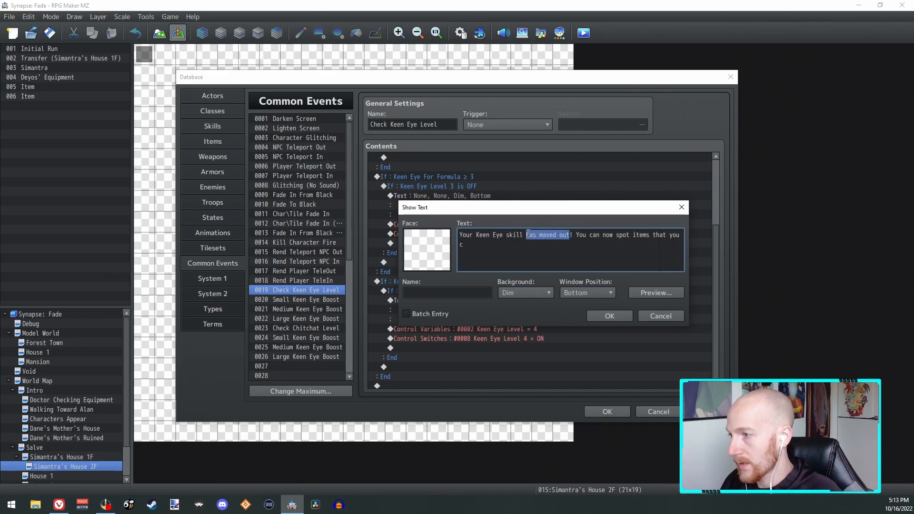
text(has reacherd)
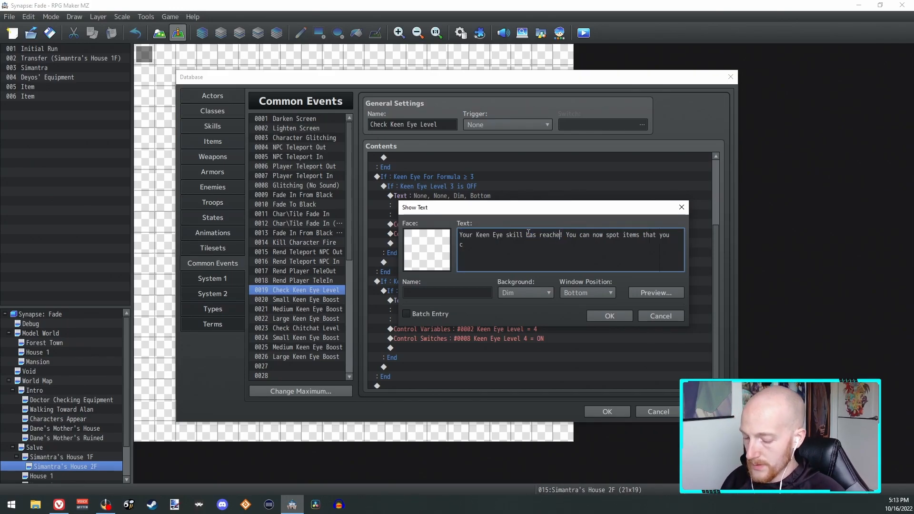
key(BackSpace)
key(BackSpace)
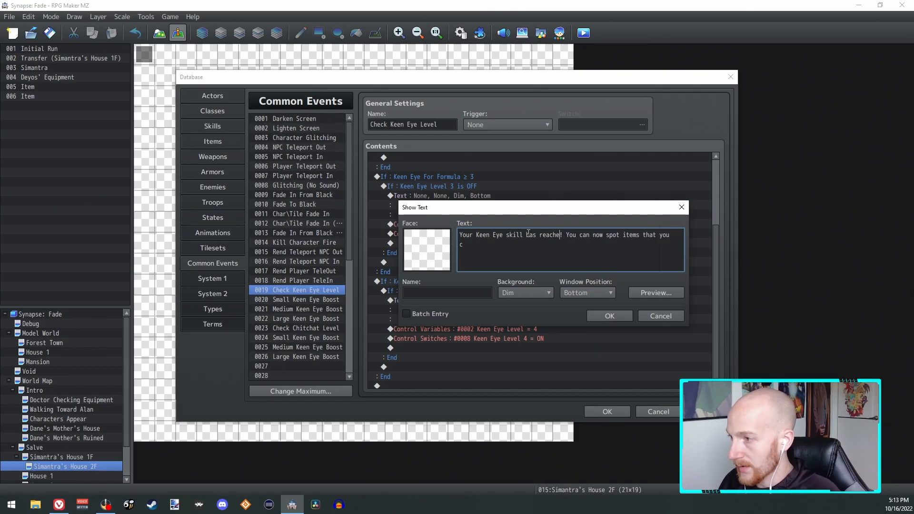
text(d le)
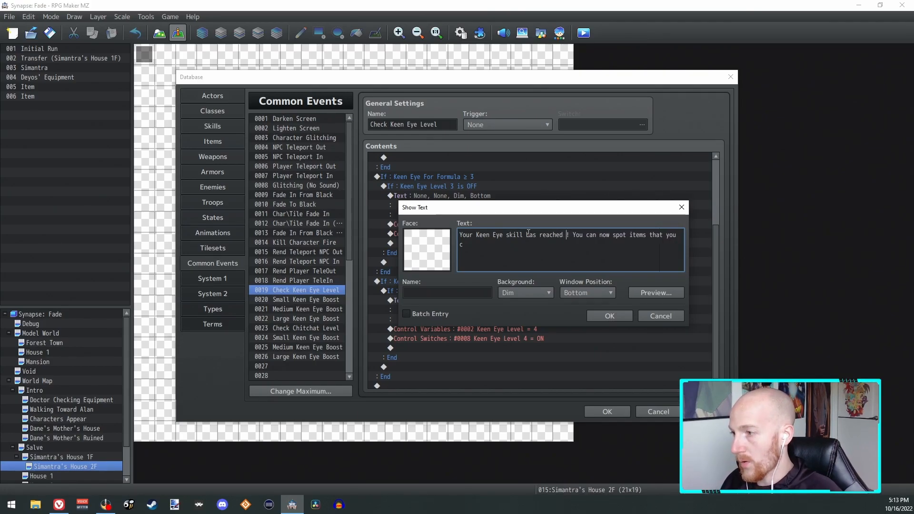
text(vel 4)
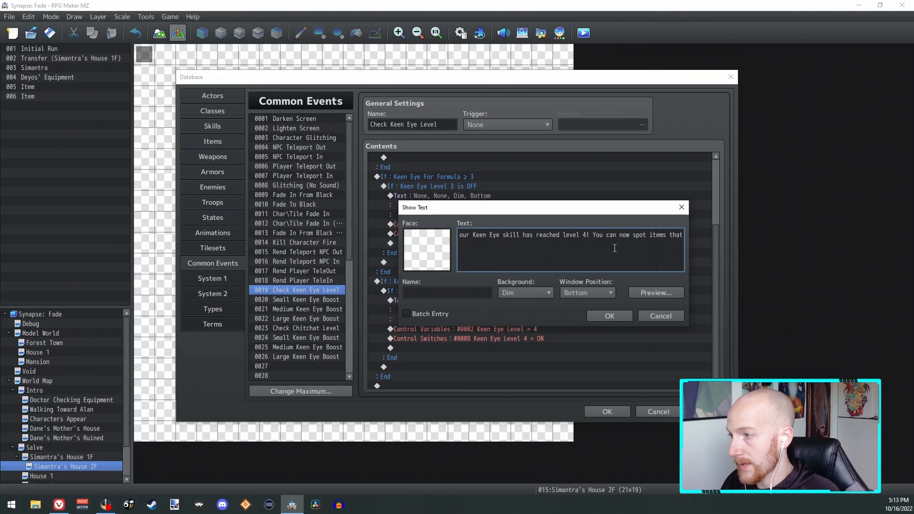
End the Keen Eye level 4 message with "couldn't see before" and the colour purple in parentheses
text(ldn)
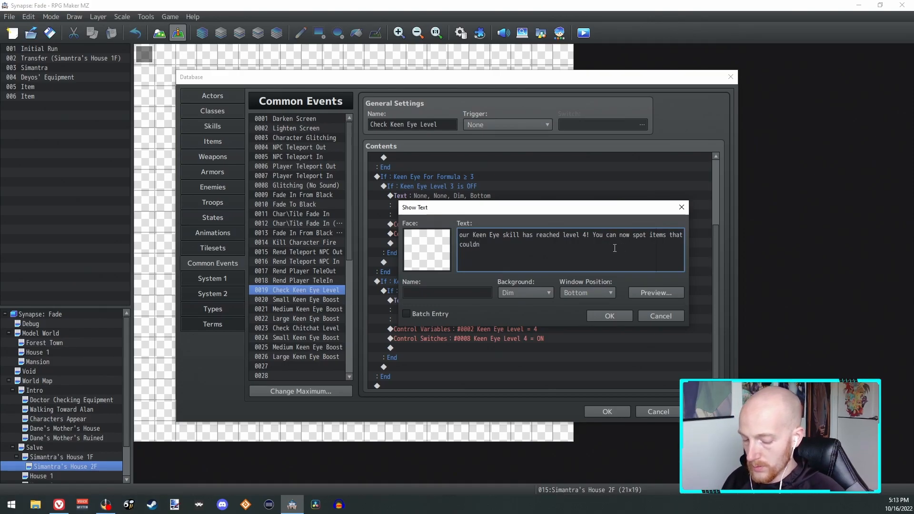
text('t see before (pink)
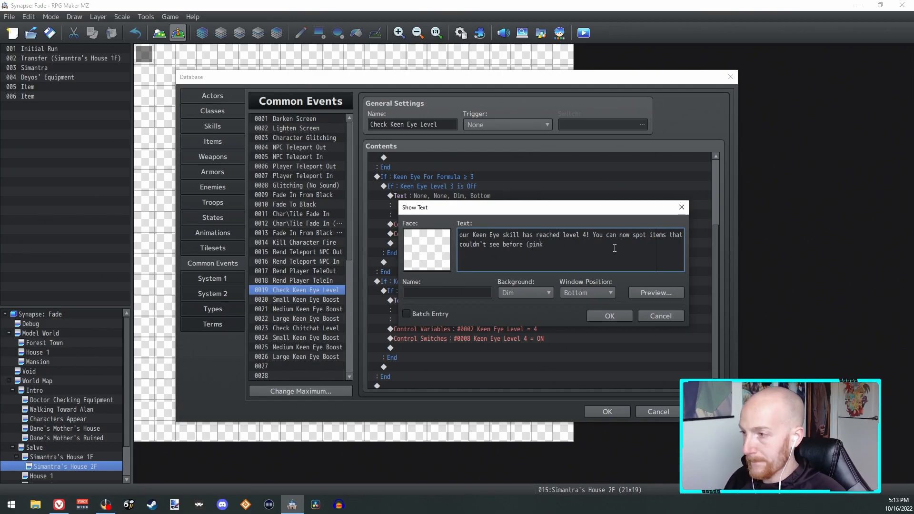
drag(542, 245, 531, 247)
text(purple)
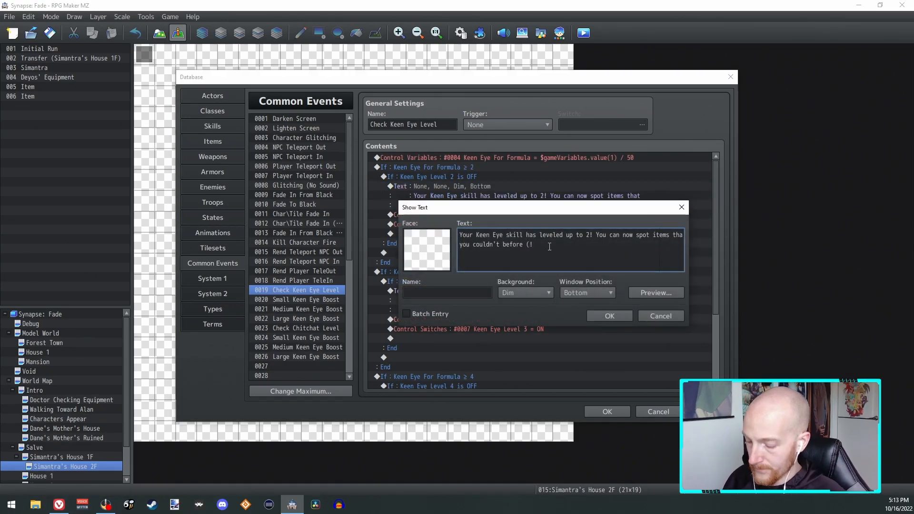
Add "(purple)" after "you couldn't before" in the Keen Eye level 3 message
key(Escape)
double_click(482, 290)
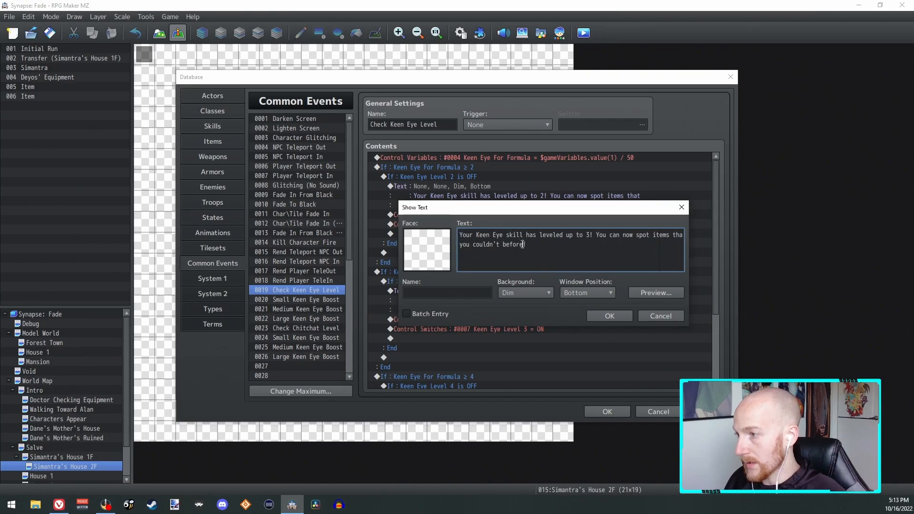
text((purple))
key(ctrl+Return)
scroll(484, 330, down, 3)
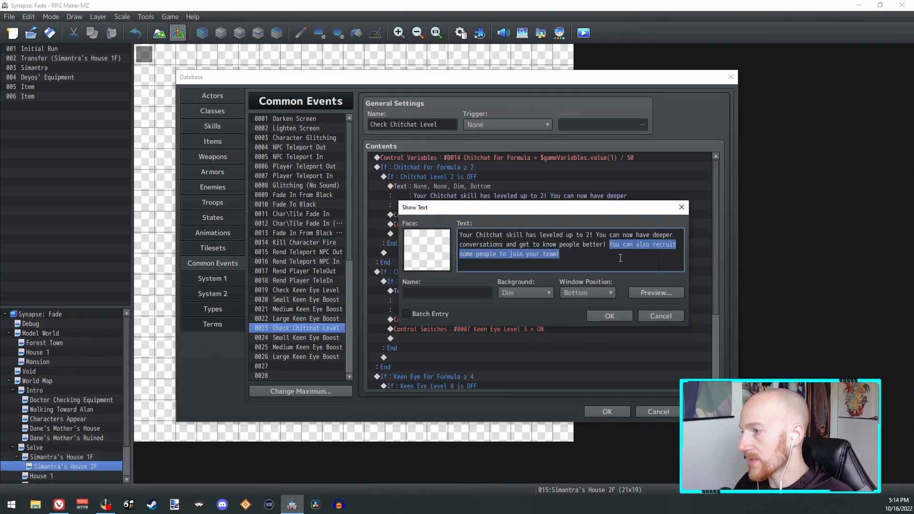
Keep the extended Chitchat level 2 message and append "You can also recruit some people to join your team!" to the level 3 message
click(609, 318)
double_click(455, 300)
click(541, 249)
text(You can also recruit some people to join your team!)
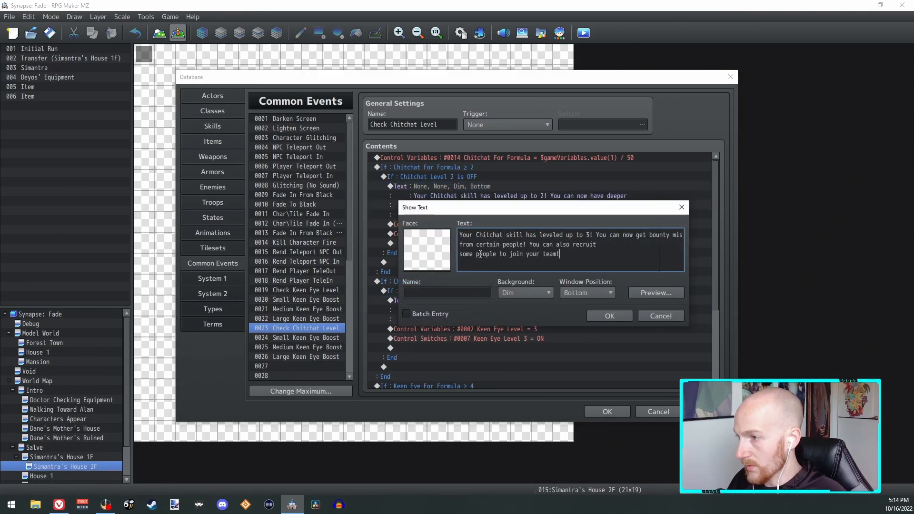
Change "some people" to "more people" in the Chitchat level 3 message and bring the recruiting sentence onto the second line
click(474, 255)
key(BackSpace)
key(BackSpace)
key(BackSpace)
key(BackSpace)
key(BackSpace)
text(more people to join your)
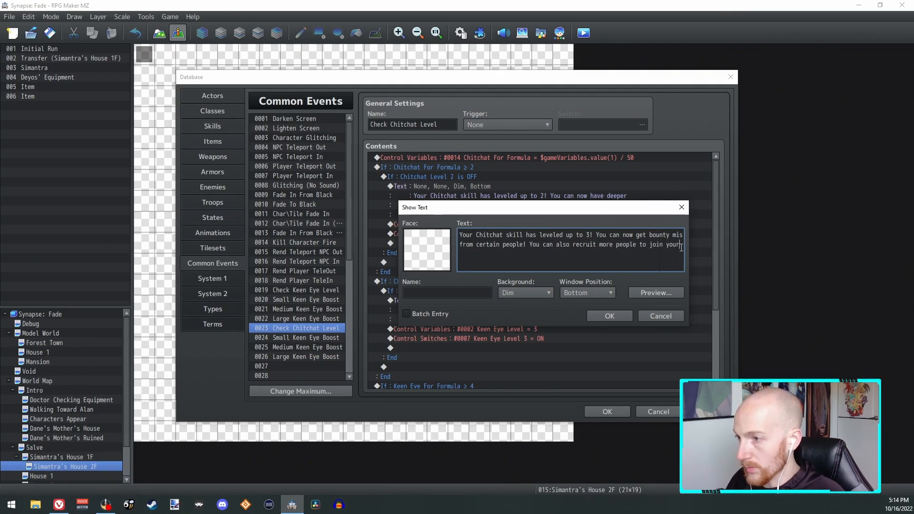
key(Right)
key(Right)
key(Right)
key(Left)
key(Left)
key(Return)
key(BackSpace)
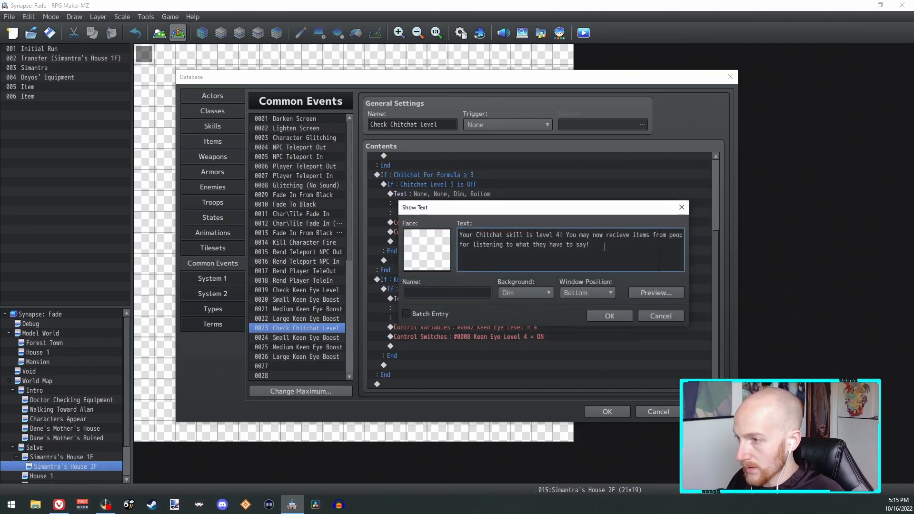
Append "You can also recruit more people to join your team" to the Chitchat level 4 message, with a line break before "to join"
text(You can also recruit some people to join your team!)
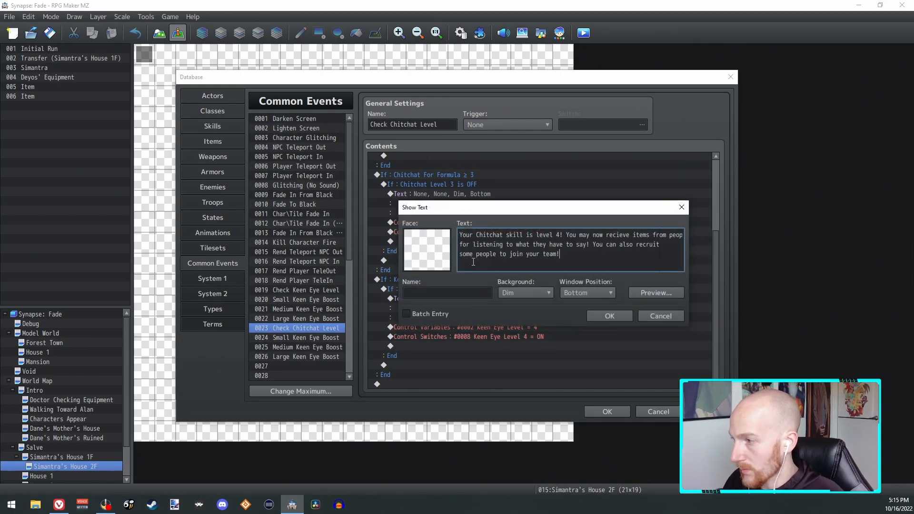
drag(474, 254, 461, 254)
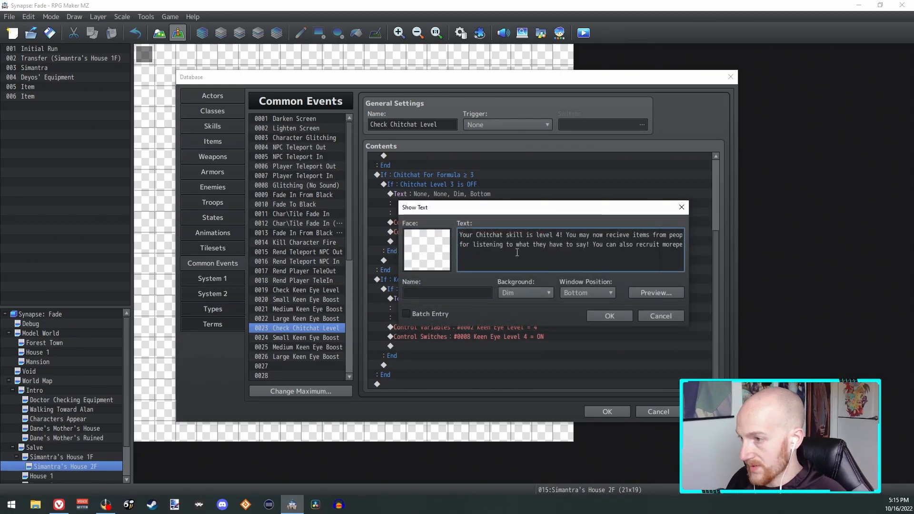
text(people to)
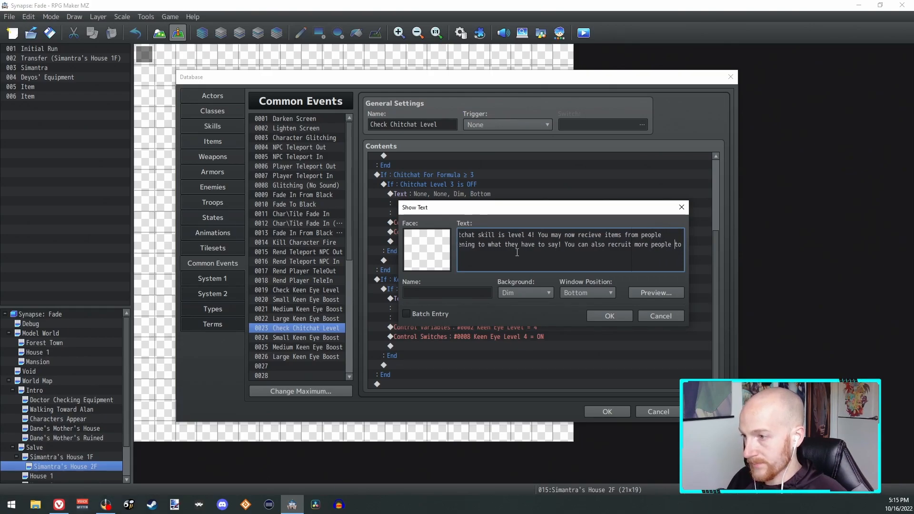
key(Return)
key(BackSpace)
Finish the Chitchat level 4 message with ", perhaps even characters that will fight with you!"
text(, perhaps eve)
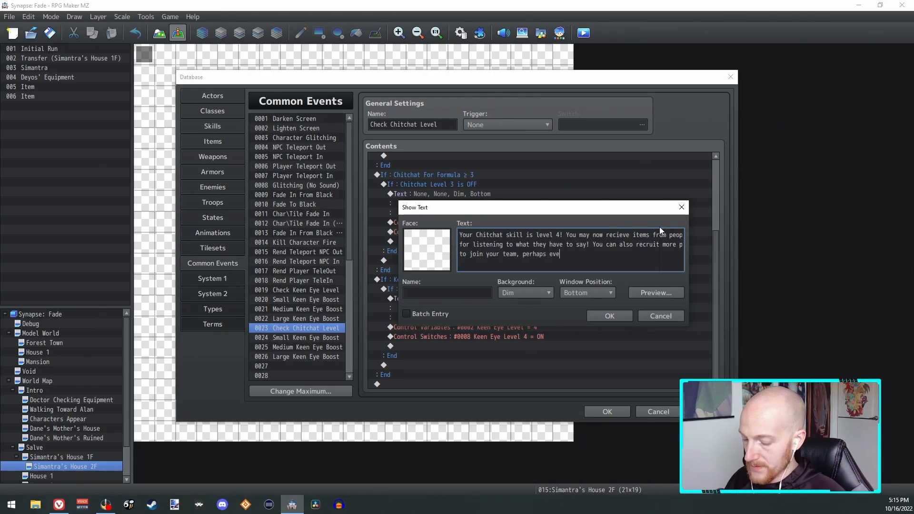
text(n other playa)
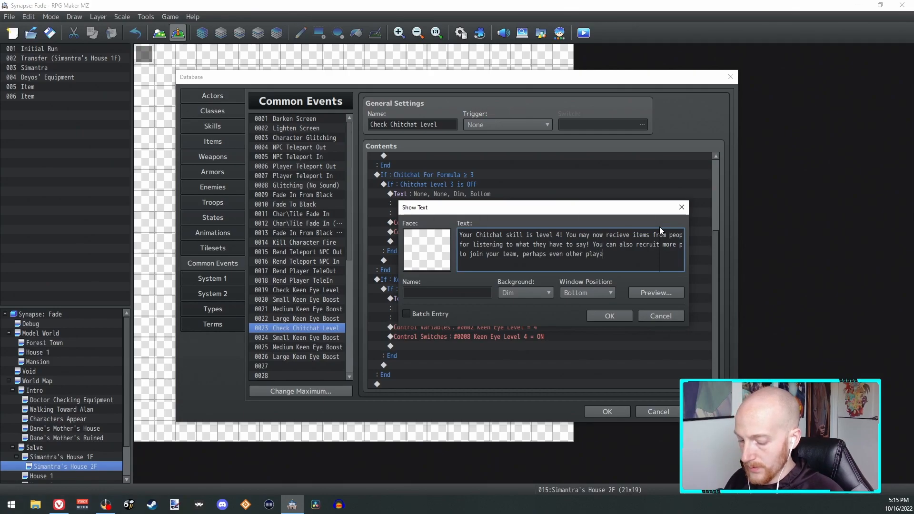
text(ble character)
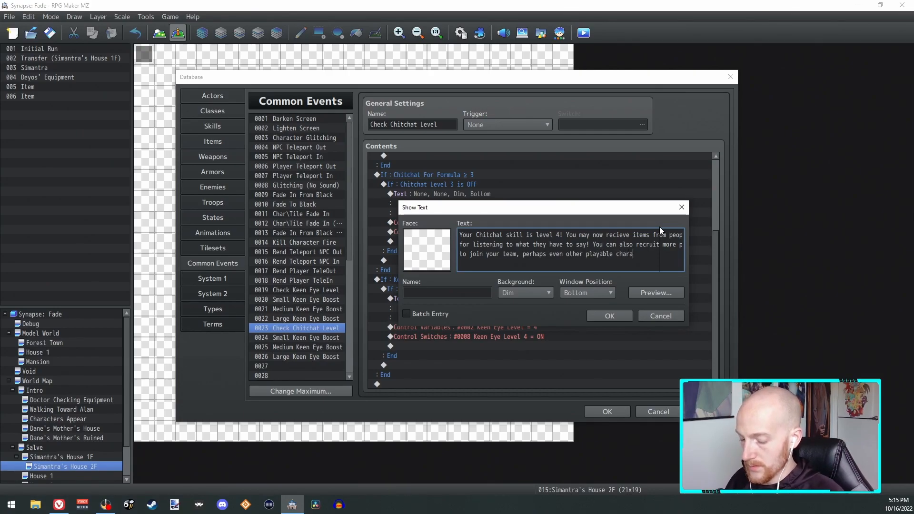
key(BackSpace)
key(BackSpace)
key(BackSpace)
key(BackSpace)
key(BackSpace)
key(BackSpace)
key(BackSpace)
key(BackSpace)
key(BackSpace)
key(BackSpace)
key(BackSpace)
key(BackSpace)
key(BackSpace)
key(BackSpace)
key(BackSpace)
key(BackSpace)
key(BackSpace)
key(BackSpace)
key(BackSpace)
key(BackSpace)
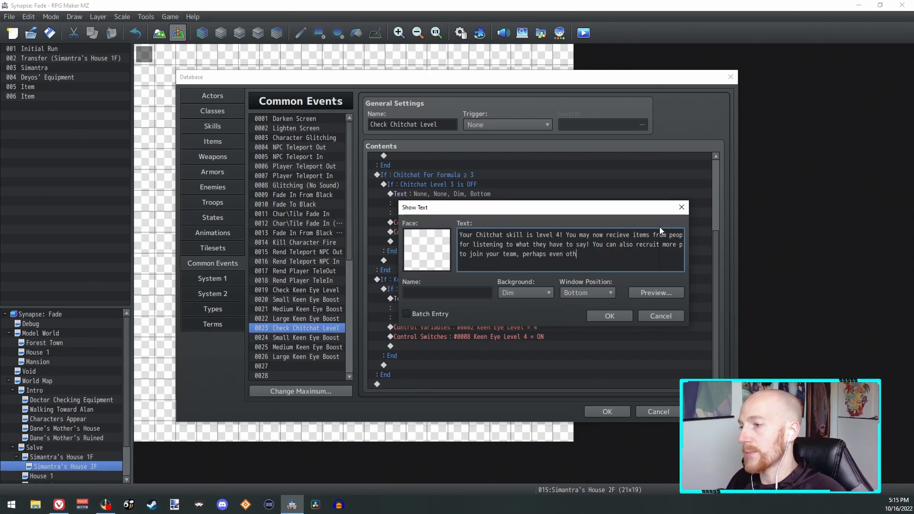
key(BackSpace)
key(BackSpace)
text(characters that )
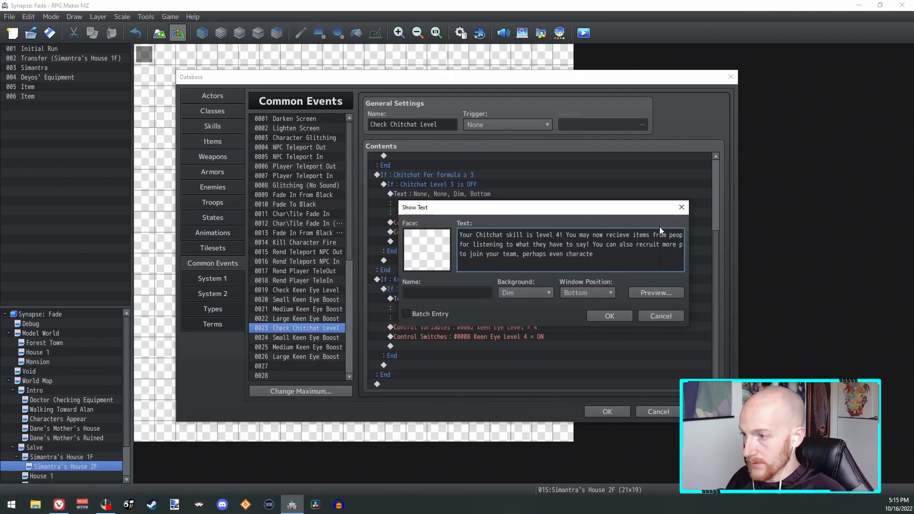
text(are)
key(BackSpace)
key(BackSpace)
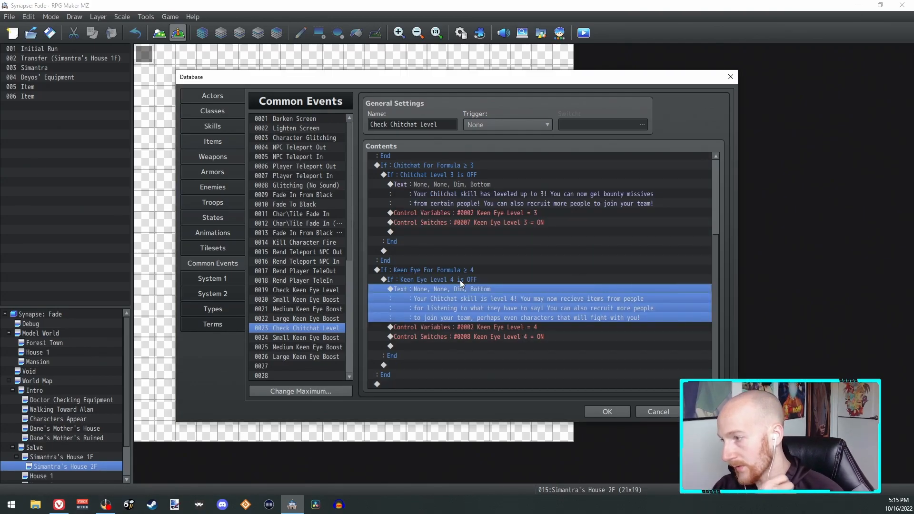
Make the outer level 4 condition in Check Chitchat Level test variable 0014 Chitchat For Formula
scroll(459, 266, up, 1)
double_click(448, 299)
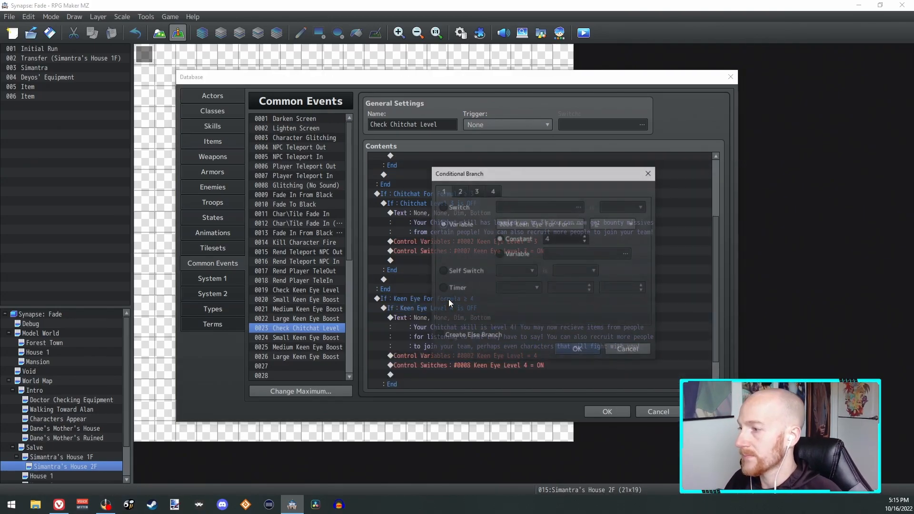
click(579, 224)
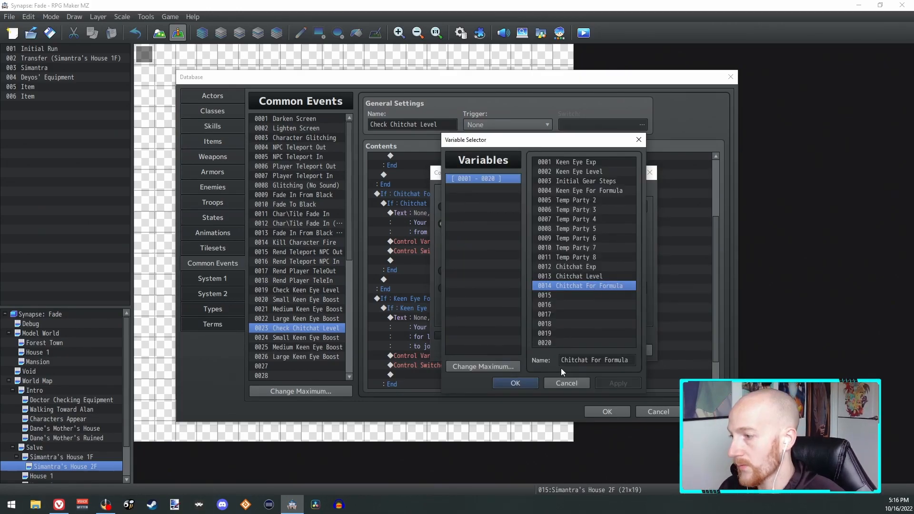
click(514, 384)
Change the variable set to 3 in the Chitchat level 3 branch to 0013 Chitchat Level
double_click(495, 269)
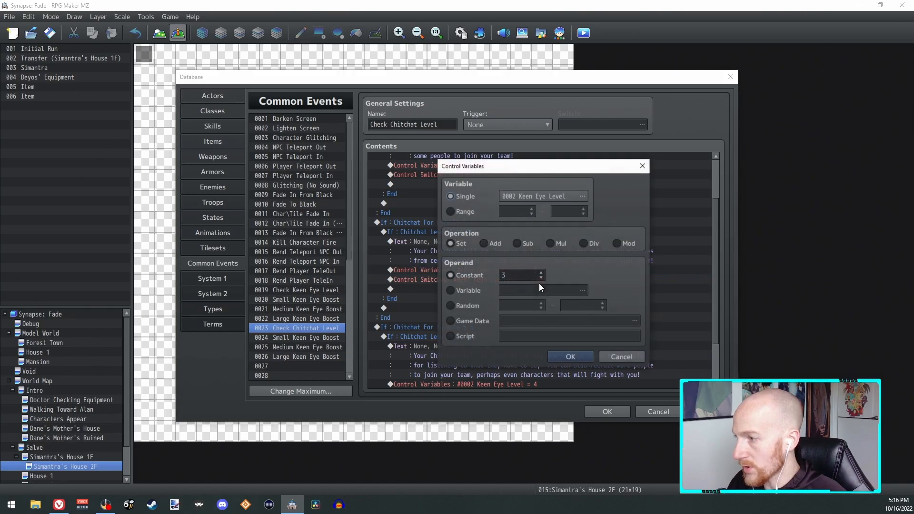
click(559, 196)
double_click(591, 277)
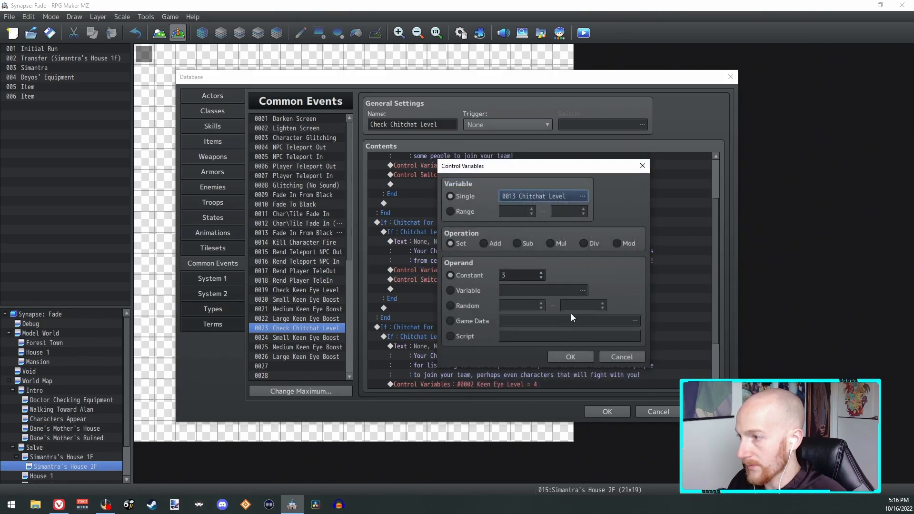
Rename common event 0024 to Small Chitchat Boost
drag(370, 124, 403, 124)
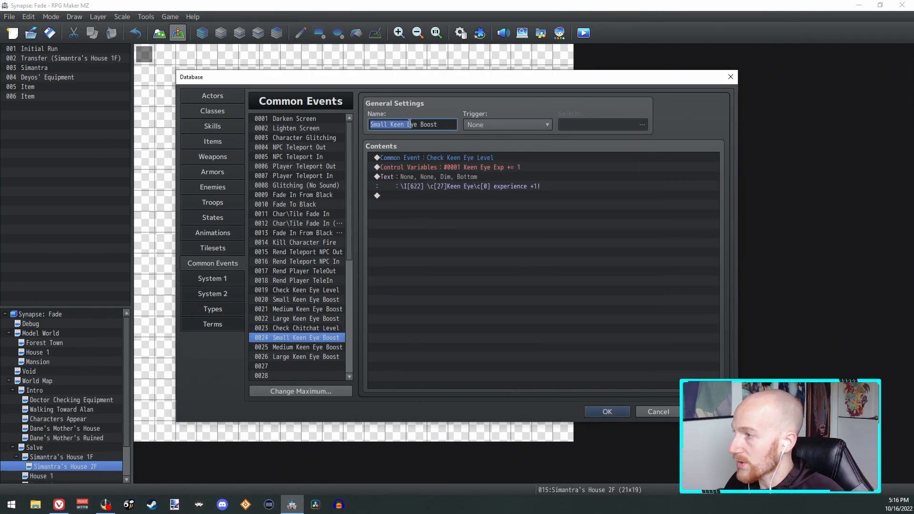
drag(418, 125, 390, 126)
text(Chitchat)
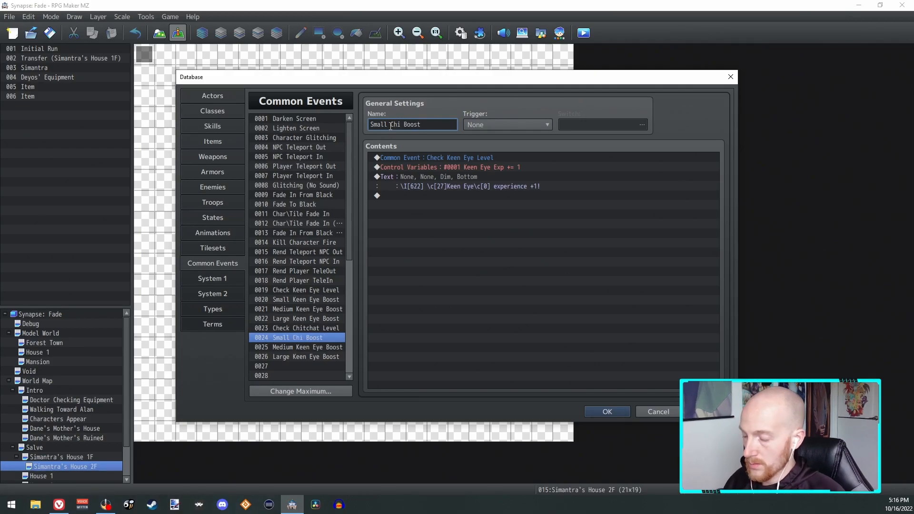
Make the common event call in Small Chitchat Boost run 0023 Check Chitchat Level
double_click(409, 157)
click(481, 197)
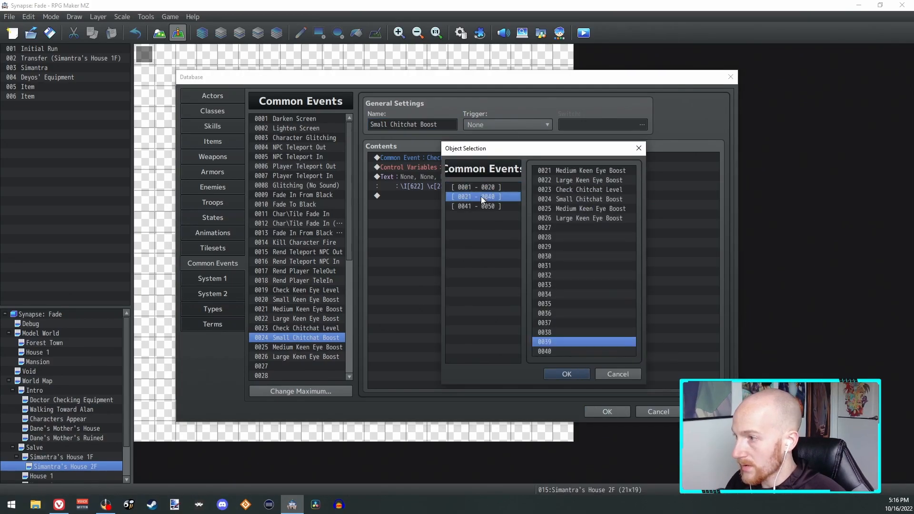
double_click(588, 190)
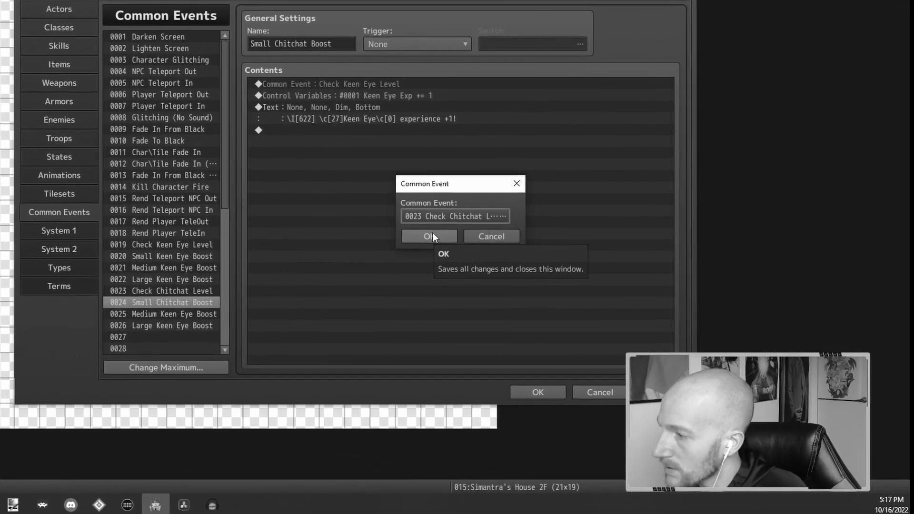
click(428, 233)
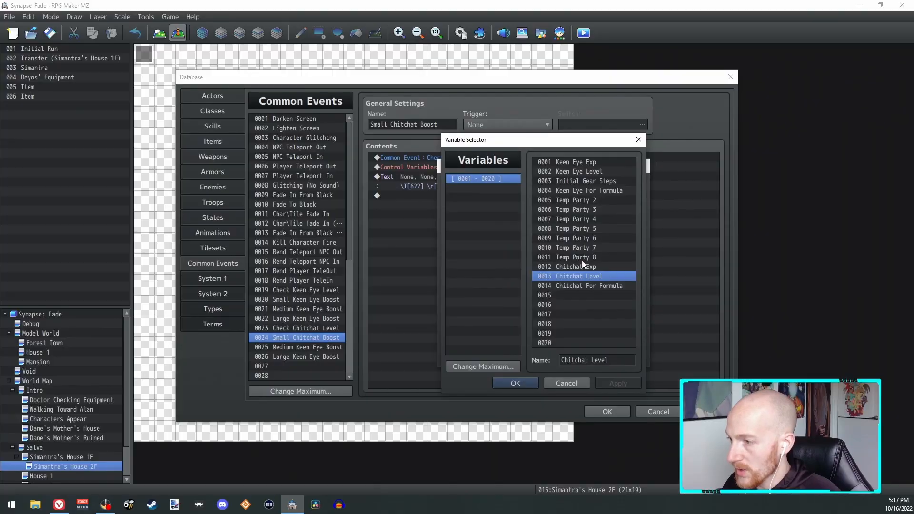
Change the variable increased in Small Chitchat Boost to 0012 Chitchat Exp
click(582, 261)
double_click(582, 264)
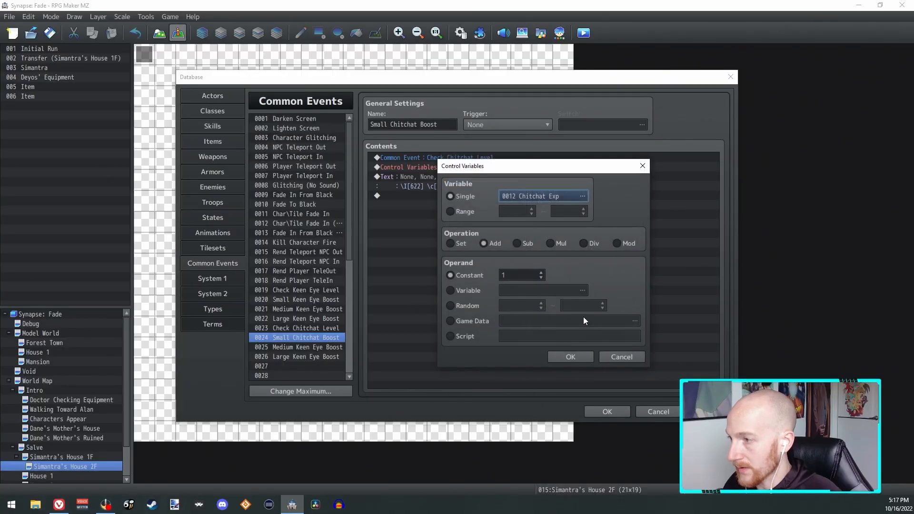
click(569, 358)
Replace the icon code in the Small Chitchat Boost message with the speech bubble icon \I[4] and preview the message
double_click(456, 184)
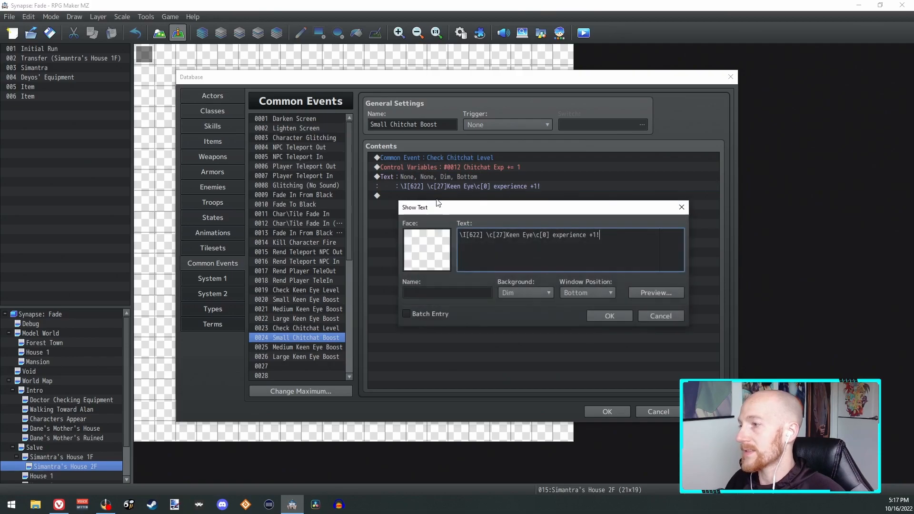
double_click(474, 234)
key(Delete)
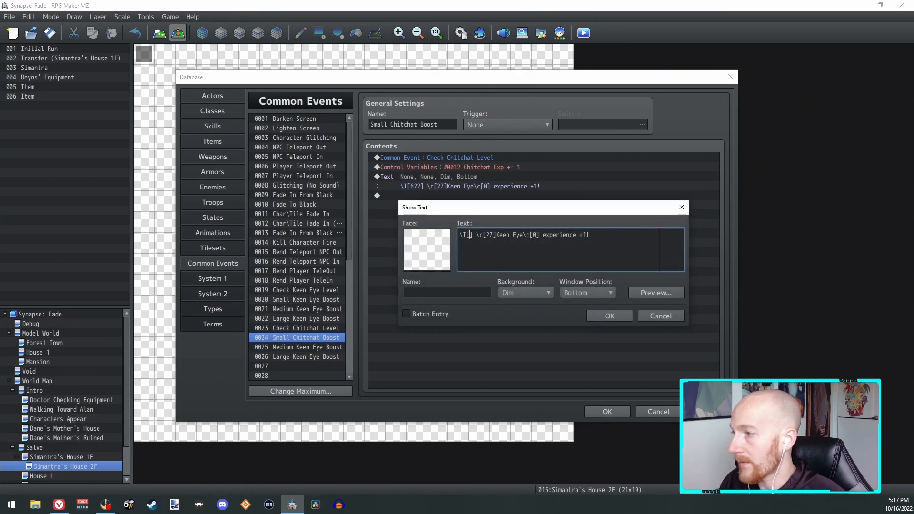
right_click(471, 236)
click(519, 353)
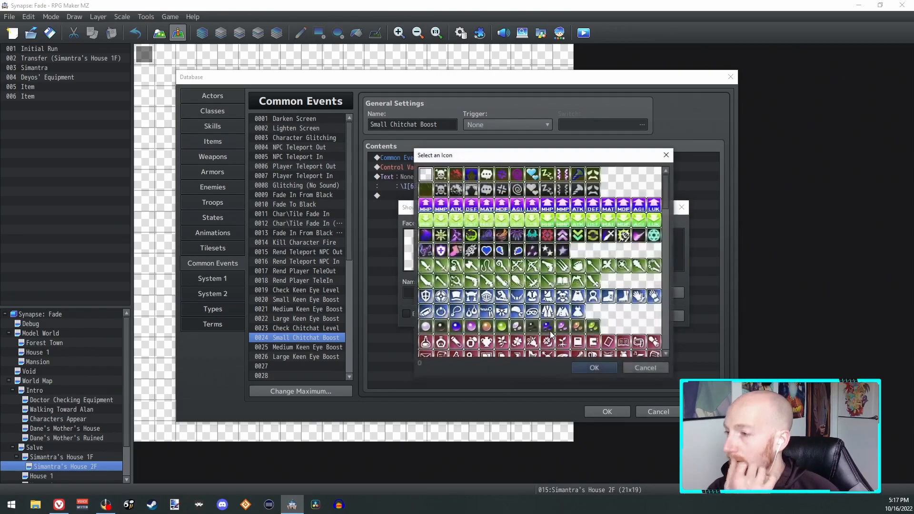
scroll(548, 330, down, 1)
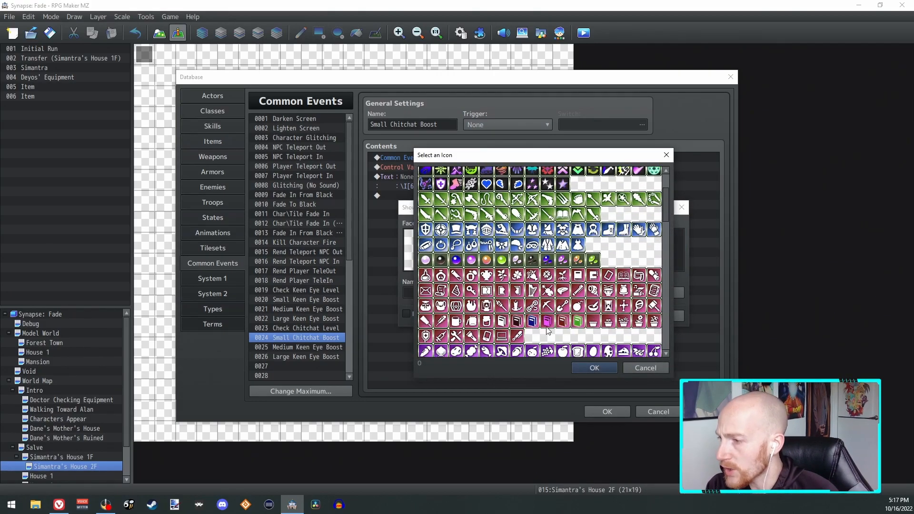
scroll(539, 332, down, 3)
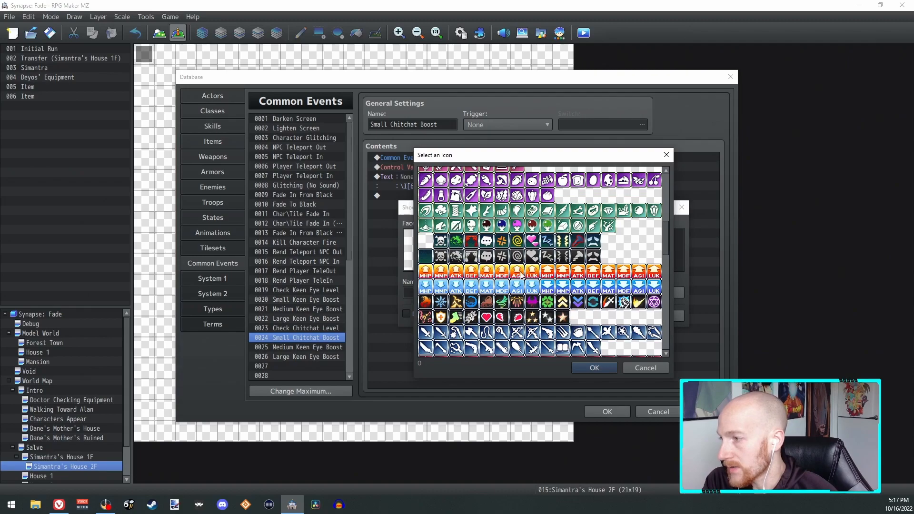
scroll(490, 248, down, 2)
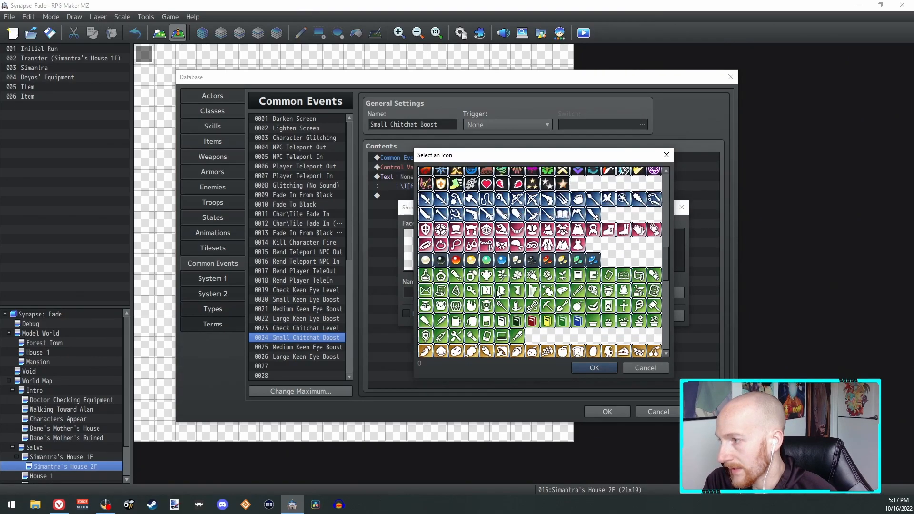
scroll(495, 200, up, 1)
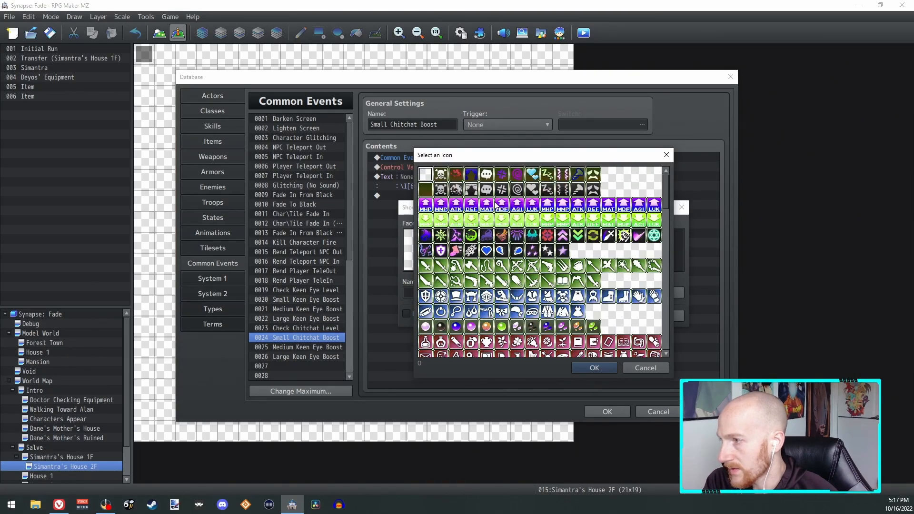
double_click(487, 175)
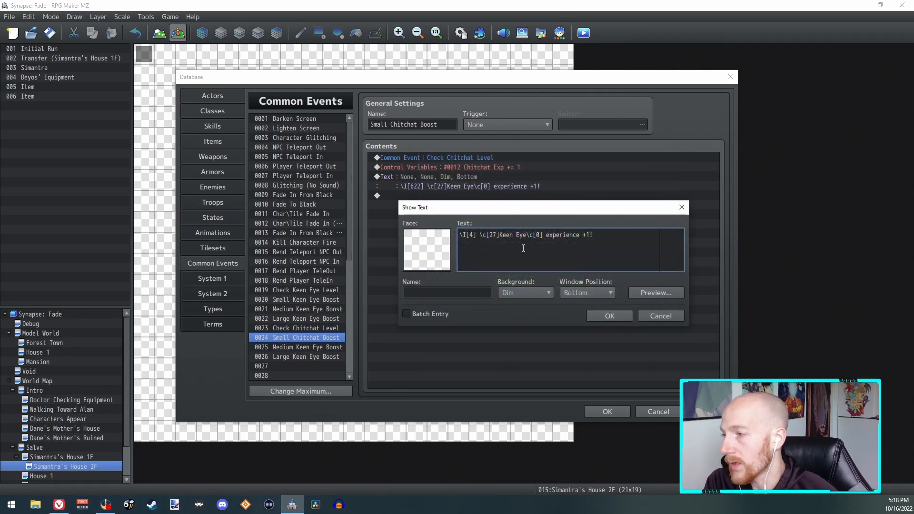
click(647, 295)
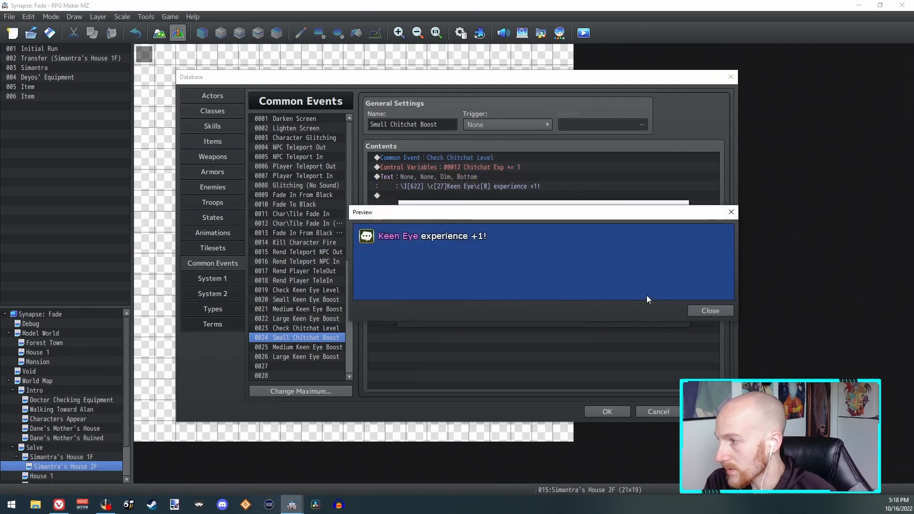
click(702, 309)
Change the skill name in the Small Chitchat Boost message to Chitchat and copy the full message text
drag(561, 252, 468, 215)
key(ctrl+c)
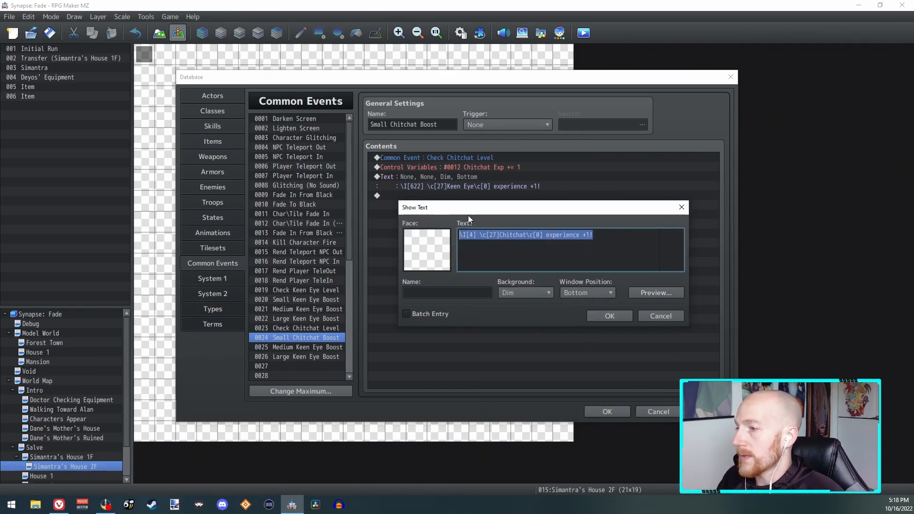
click(612, 316)
Replace the message in common event 0025 with "\I[4] \c[27]Chitchat\c[0] experience +3!"
double_click(495, 186)
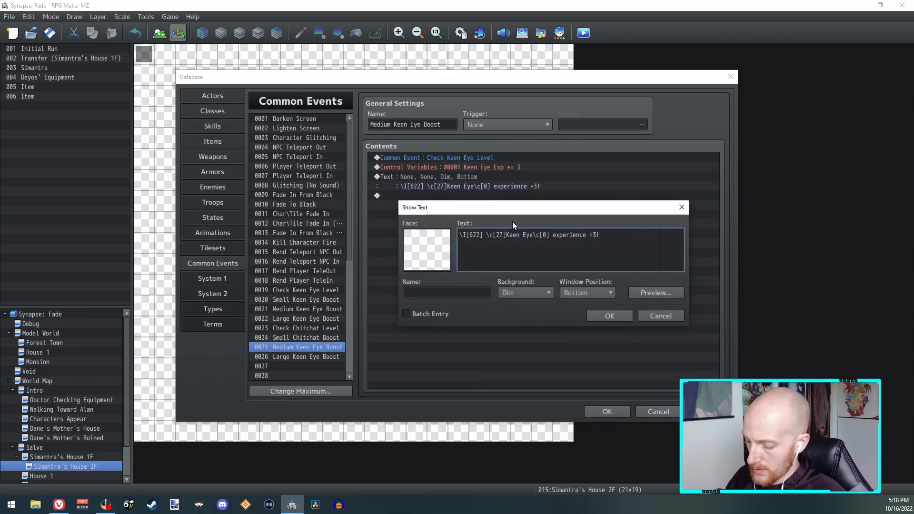
key(ctrl+a)
key(ctrl+v)
key(BackSpace)
text(3)
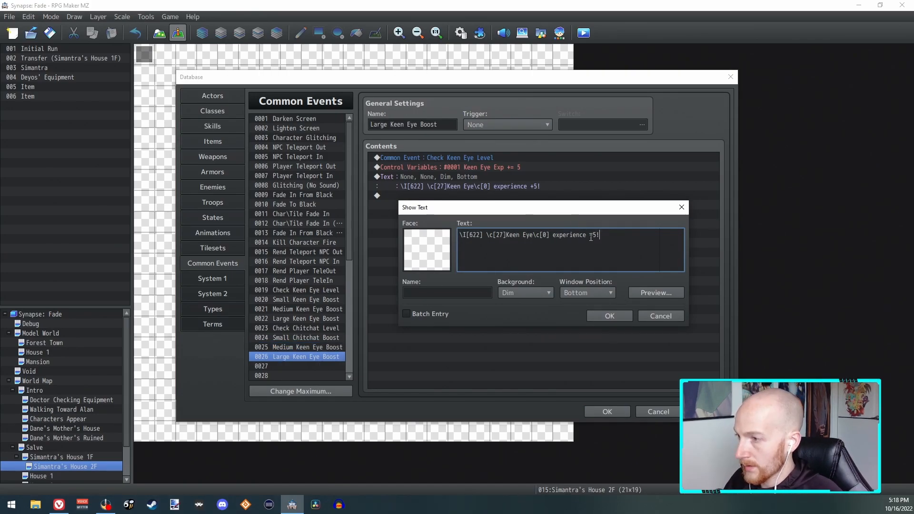
Replace the message in common event 0026 with "\I[4] \c[27]Chitchat\c[0] experience +5!"
key(ctrl+a)
text(\I[4] \c[27]Chitchat\c[0] experience +5!)
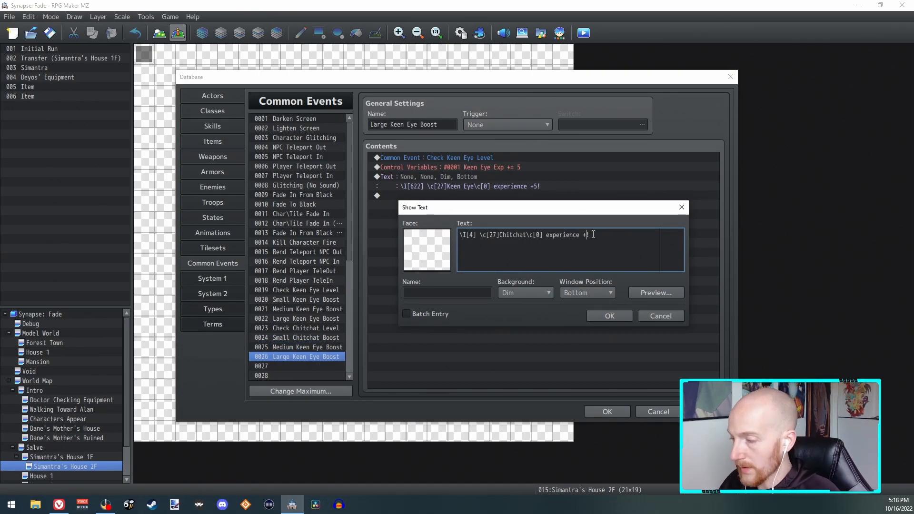
click(610, 317)
Open the common event selection for the Check Keen Eye Level call in 0025 Medium Keen Eye Boost
click(320, 345)
click(321, 340)
click(321, 344)
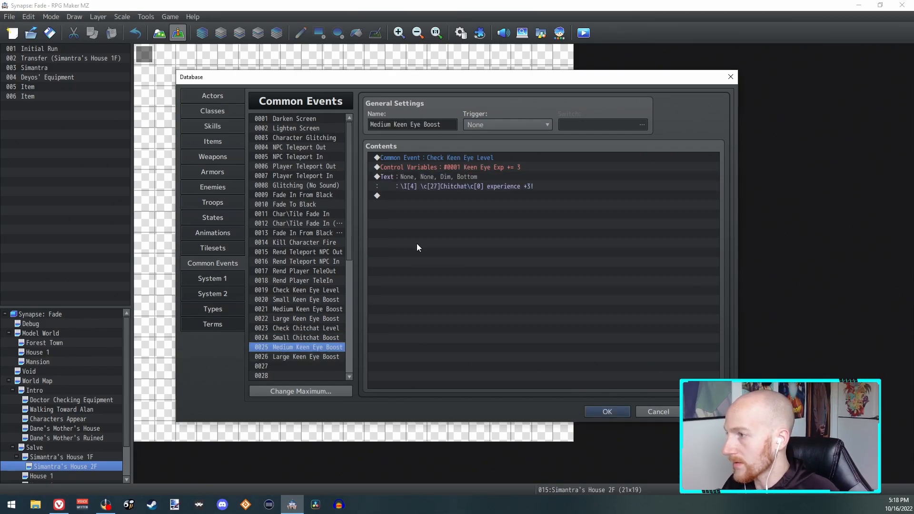
click(320, 337)
click(321, 344)
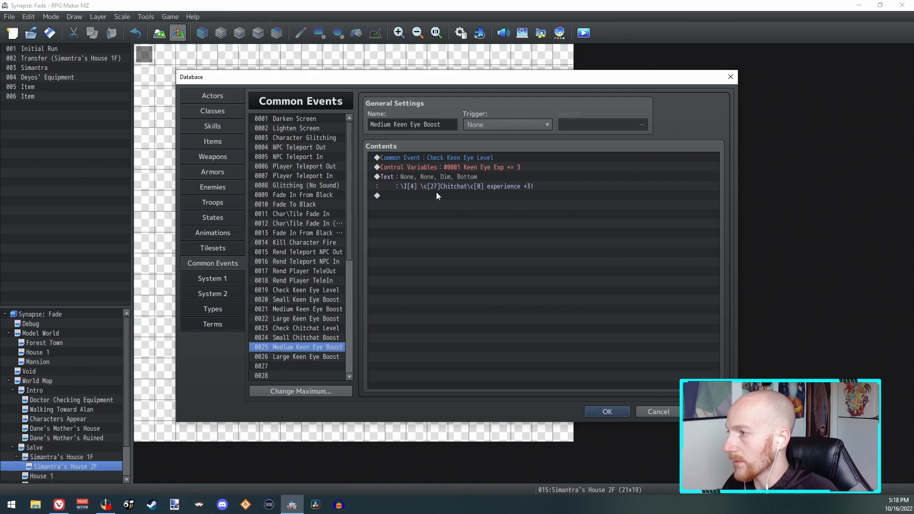
double_click(438, 157)
click(542, 271)
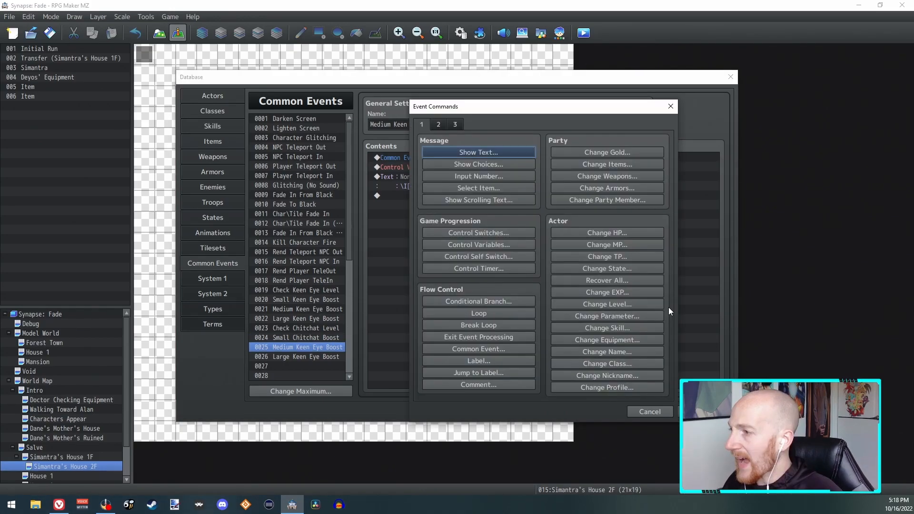
click(660, 408)
Copy common event 0022 Large Keen Eye Boost into slot 0027 and open the name of event 0026 for editing
right_click(321, 319)
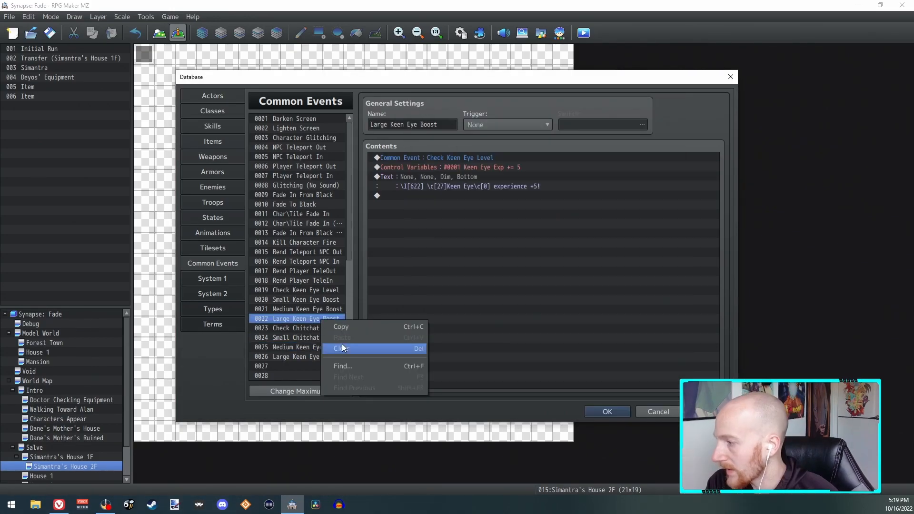
click(341, 327)
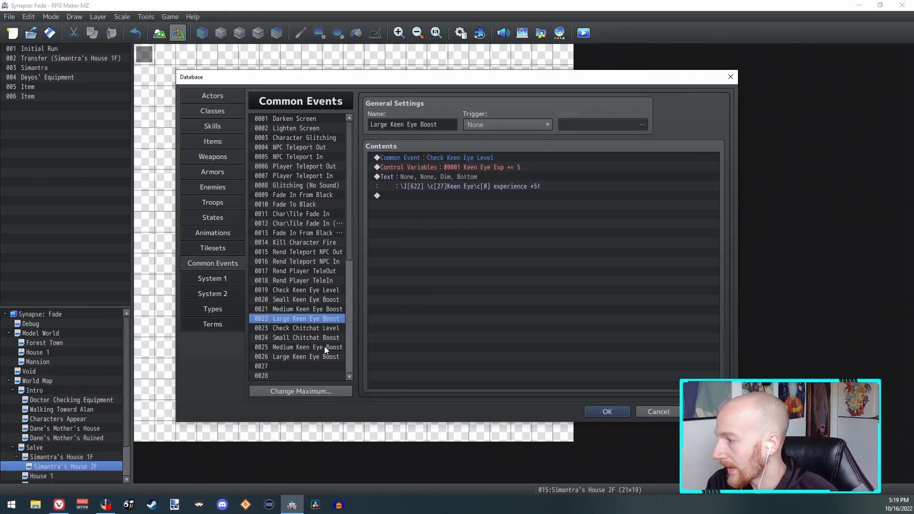
right_click(311, 366)
click(333, 383)
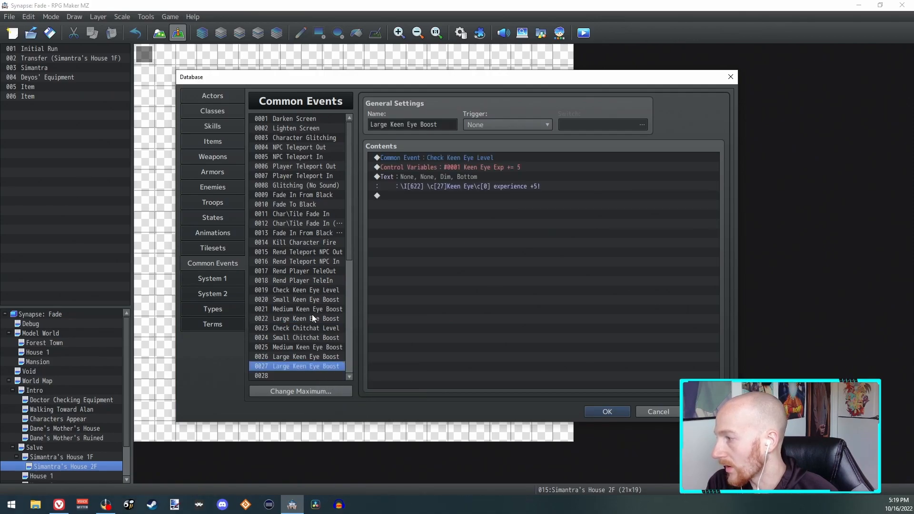
click(305, 357)
drag(371, 124, 390, 126)
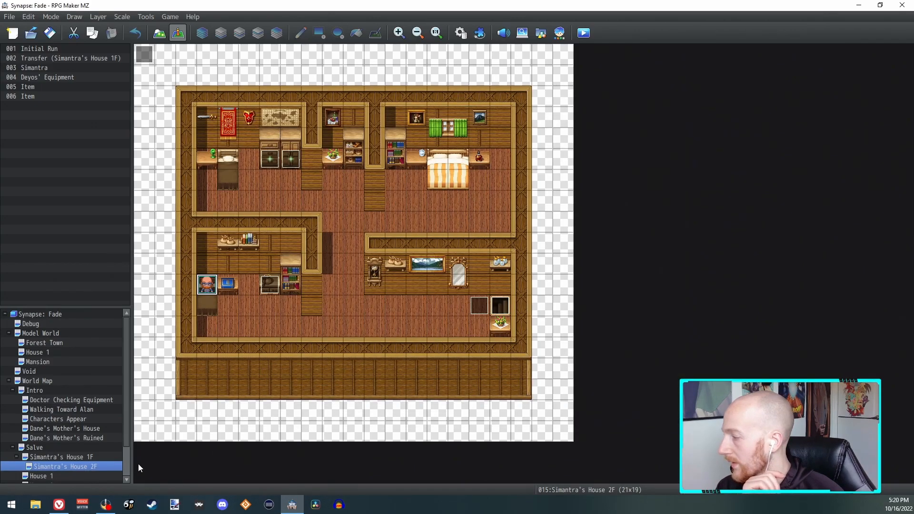
Examine the commands and pages of the Dialogue With Parents event in Simantra's House 1F
click(94, 467)
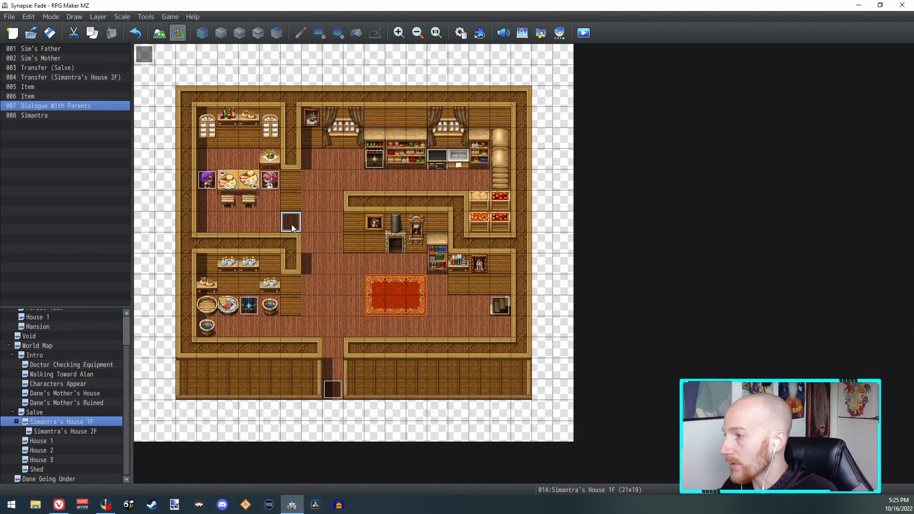
double_click(291, 223)
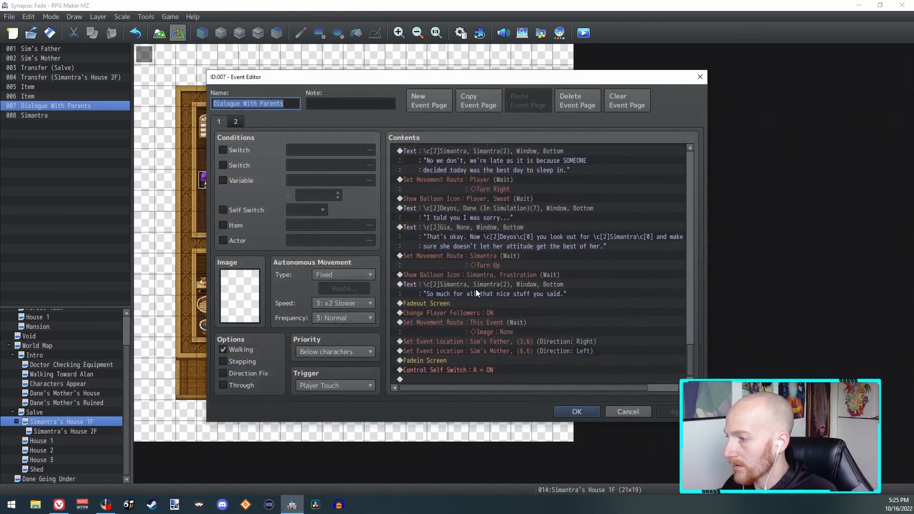
click(466, 324)
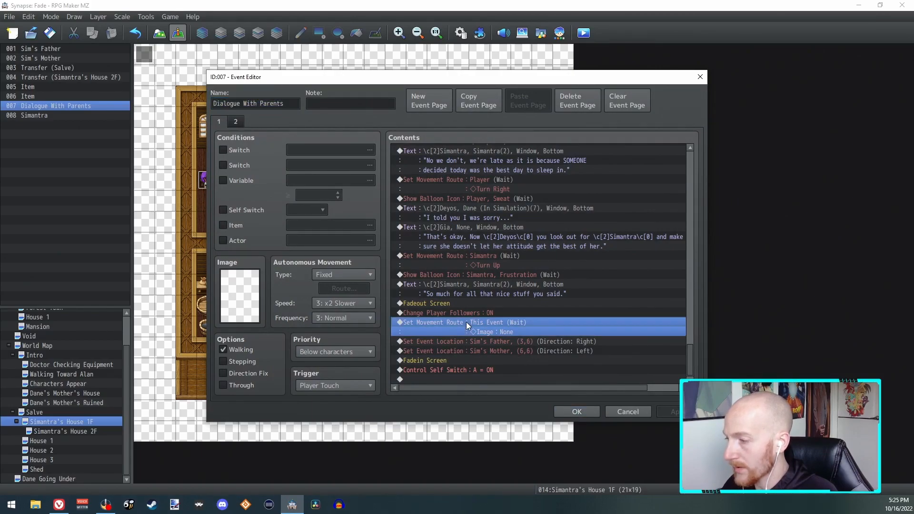
double_click(522, 326)
key(Escape)
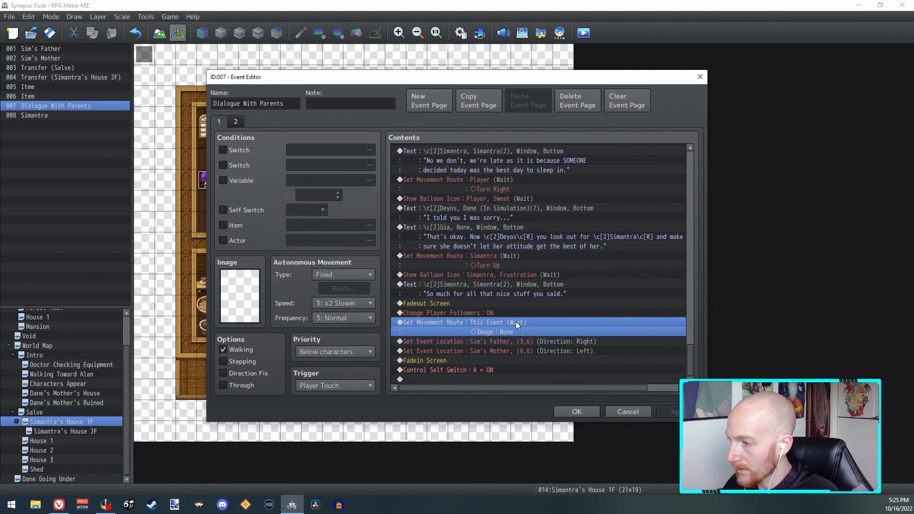
click(235, 122)
key(Escape)
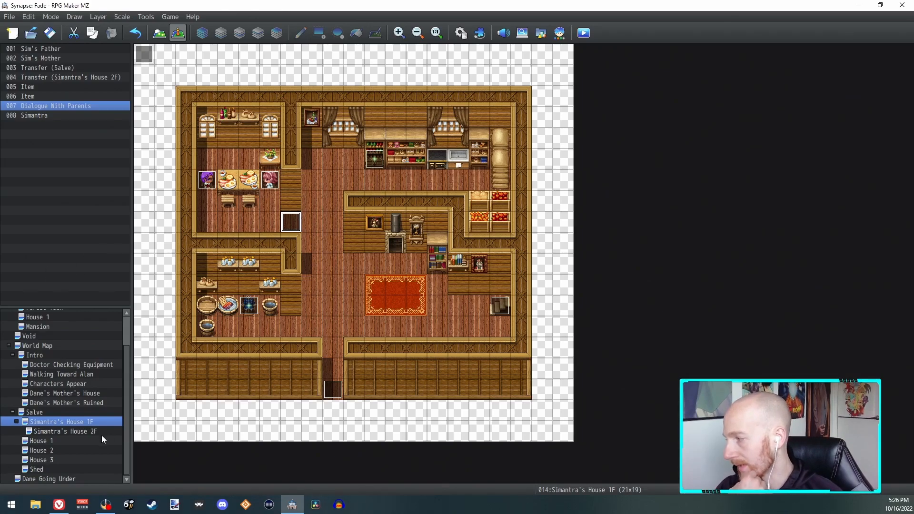
Look through the Simantra's House, House 1 and Salve maps and inspect the EV001 villager event in Salve
click(70, 431)
click(63, 423)
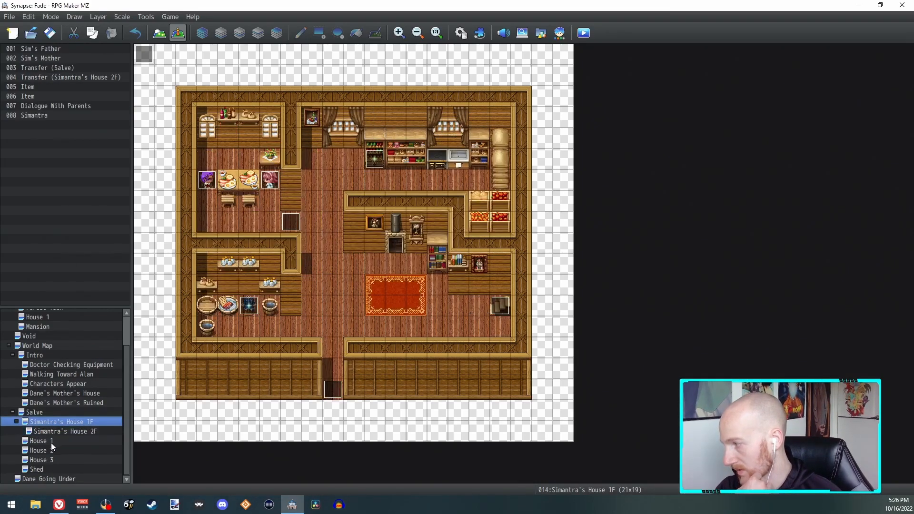
click(53, 442)
click(39, 414)
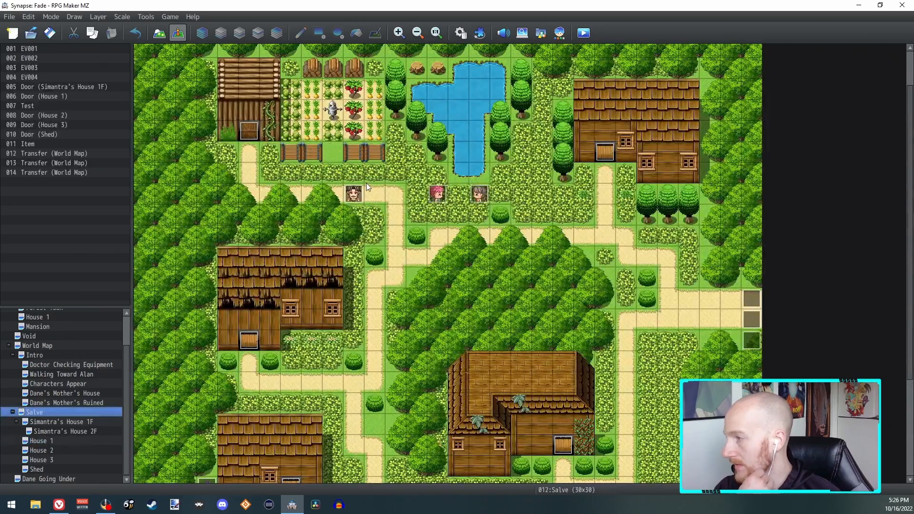
double_click(355, 195)
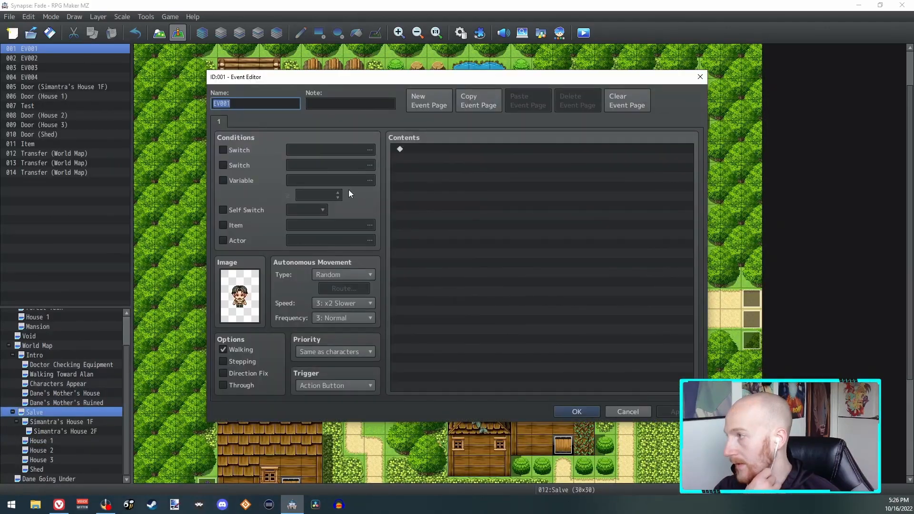
click(616, 408)
Give Sim's Father in Simantra's House 1F a message named \c[2]Mais about hurrying to the exams and saying bye to everyone for going away presents
click(53, 423)
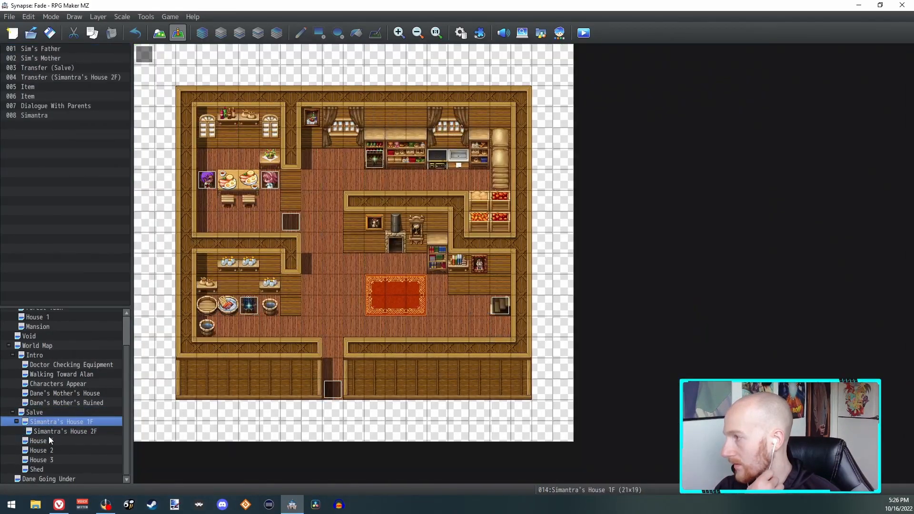
click(206, 180)
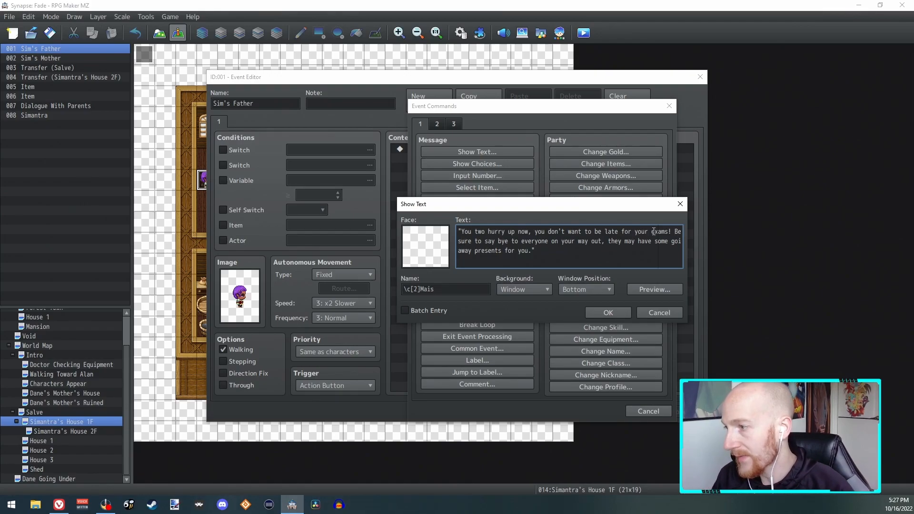
click(607, 312)
Add a Common Event command calling 0024 Small Chitchat Boost after the message in Sim's Father
double_click(488, 187)
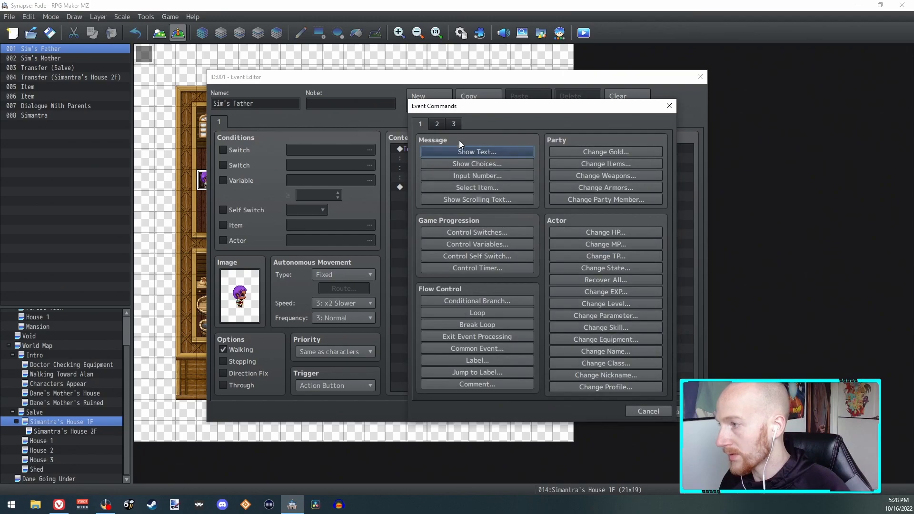
click(438, 124)
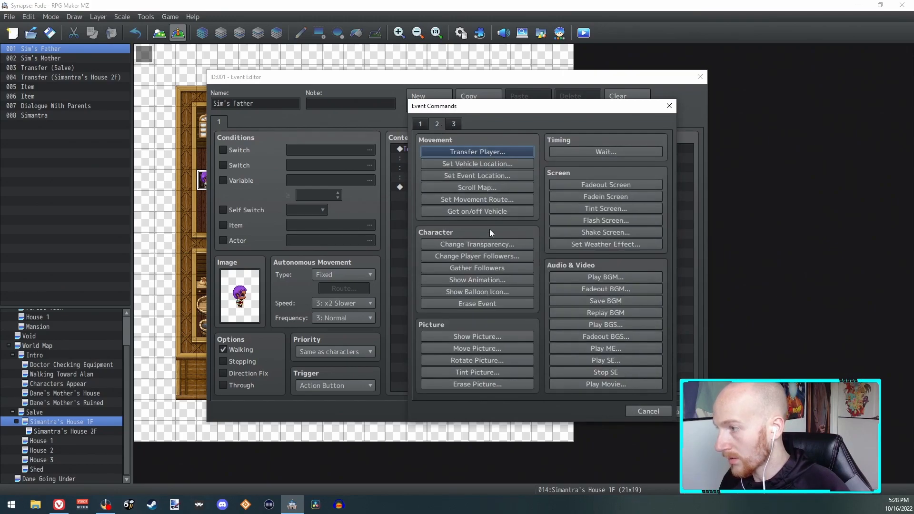
click(420, 124)
click(477, 348)
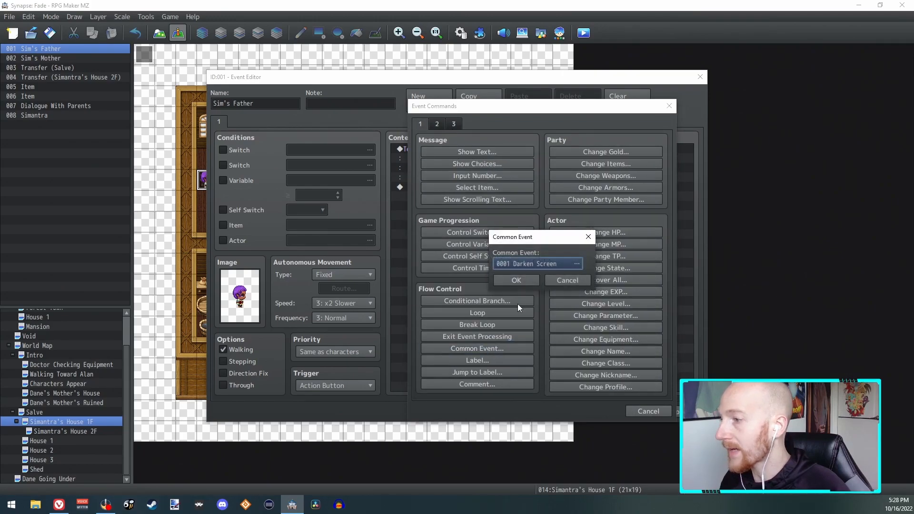
click(577, 263)
click(476, 191)
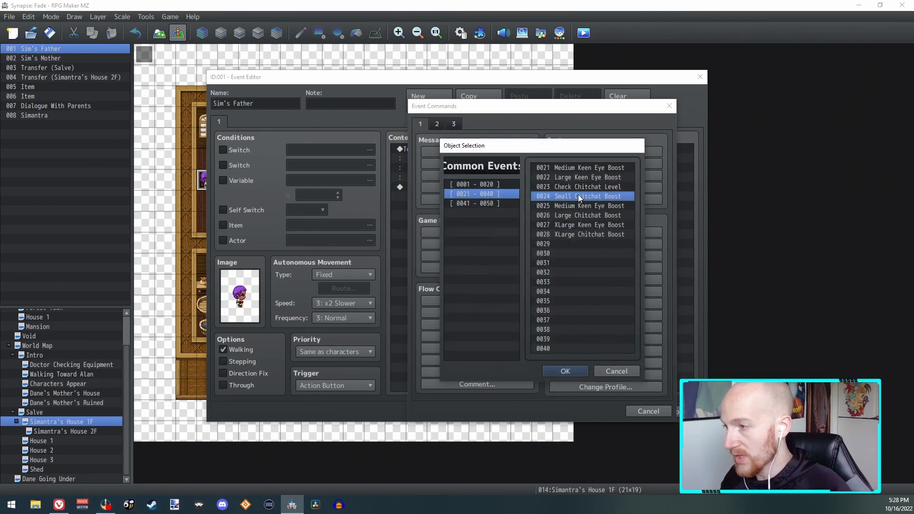
double_click(578, 194)
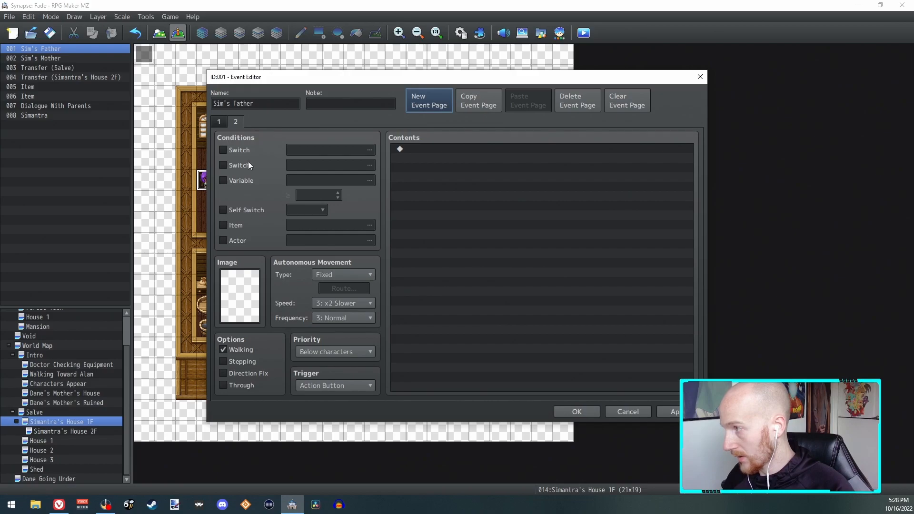
Delete the blank second page of Sim's Father, duplicate page 1 as page 2, and enable the Self Switch condition on it
click(585, 105)
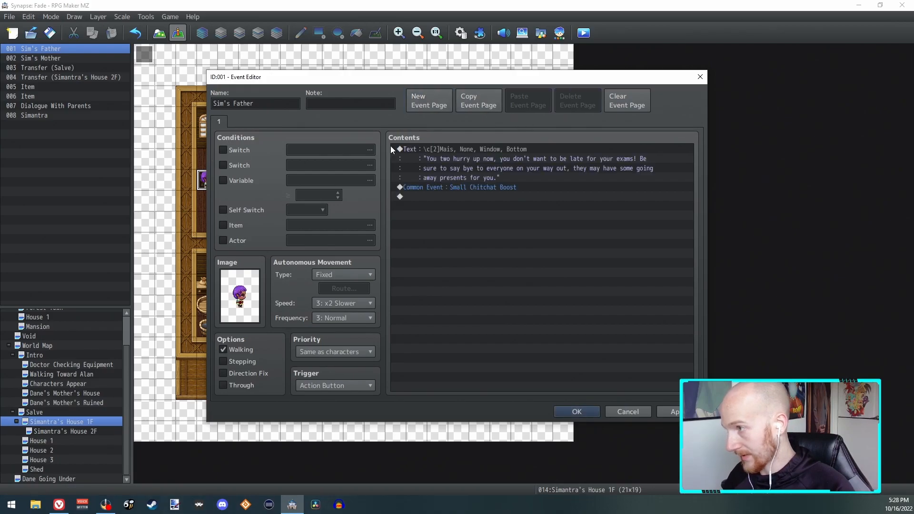
click(481, 104)
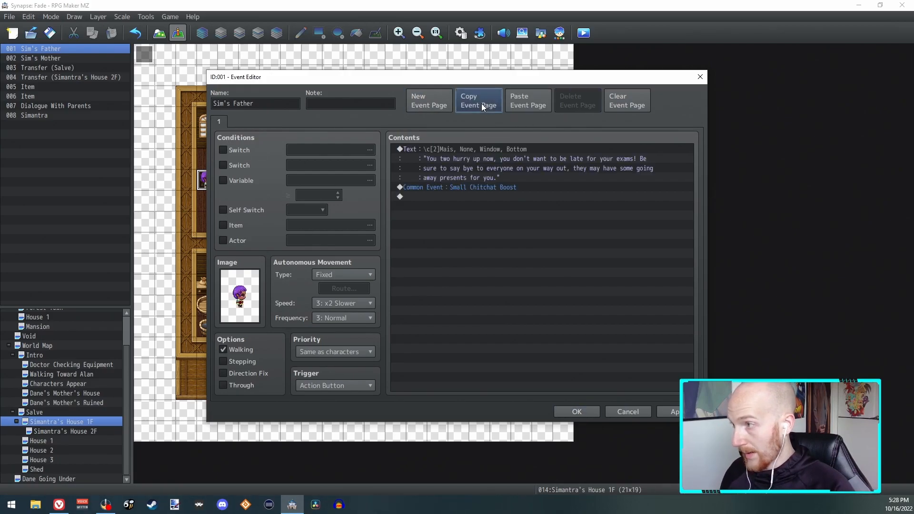
click(532, 102)
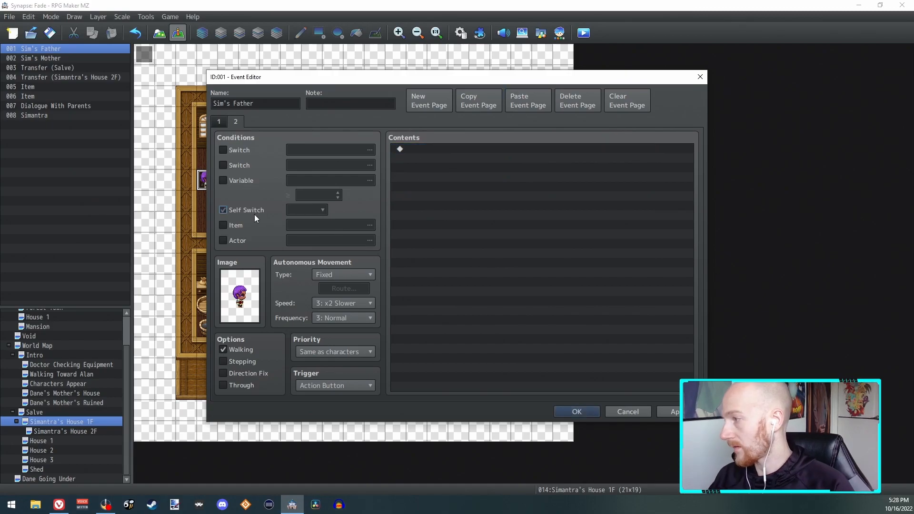
click(254, 215)
click(307, 208)
click(307, 208)
Add a Control Self Switch command setting A to ON at the end of page 1, then return to page 2
click(219, 122)
right_click(441, 194)
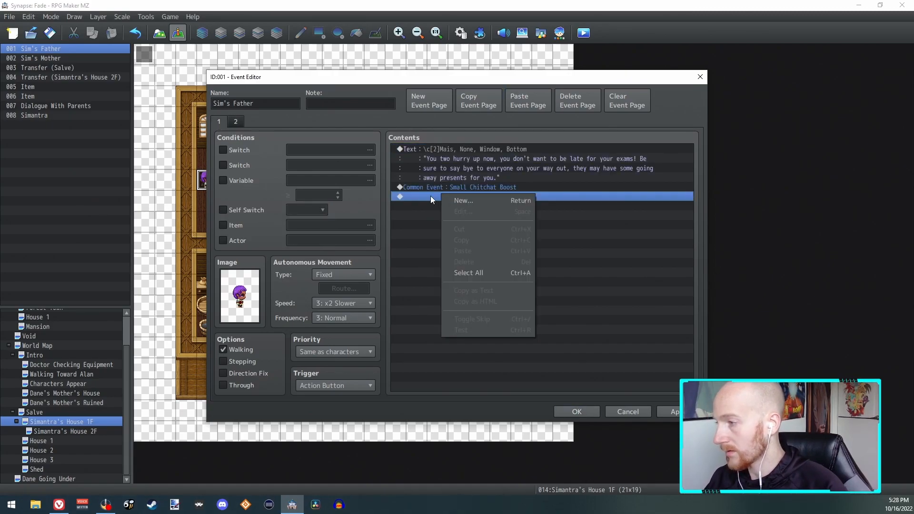
double_click(430, 198)
click(493, 258)
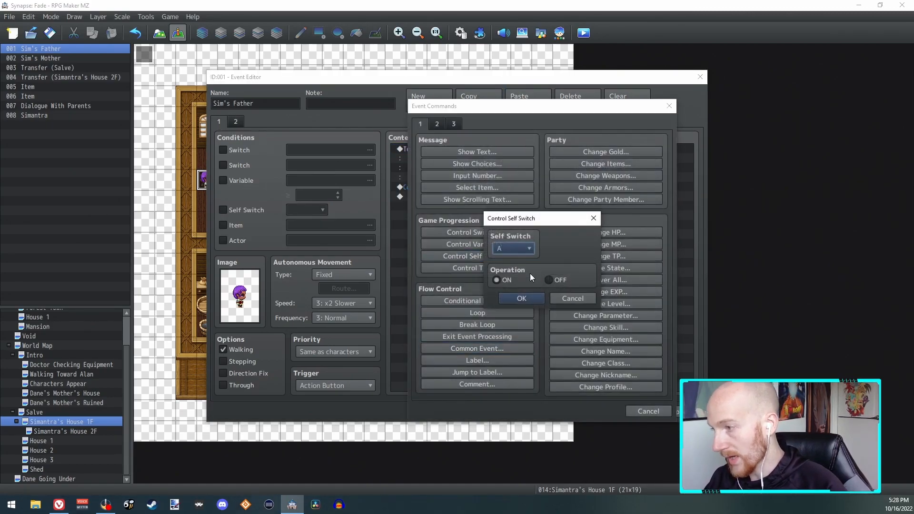
click(530, 293)
click(457, 162)
click(239, 119)
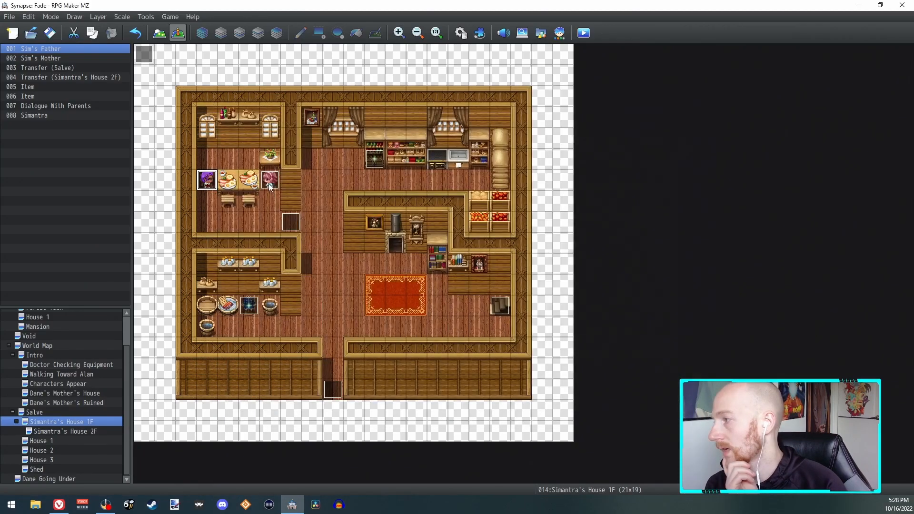
Make the Frustration balloon icon in the Sim's Mother event appear on This Event
double_click(270, 183)
click(271, 183)
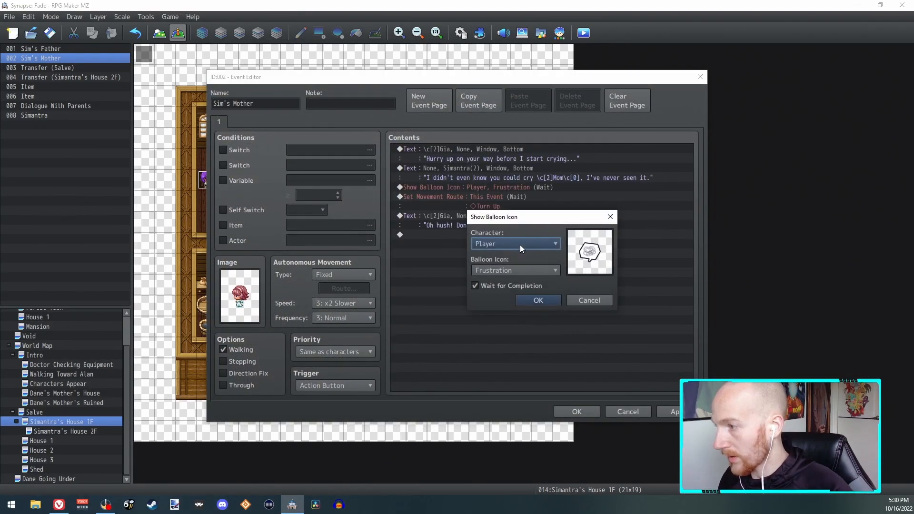
click(519, 243)
click(514, 244)
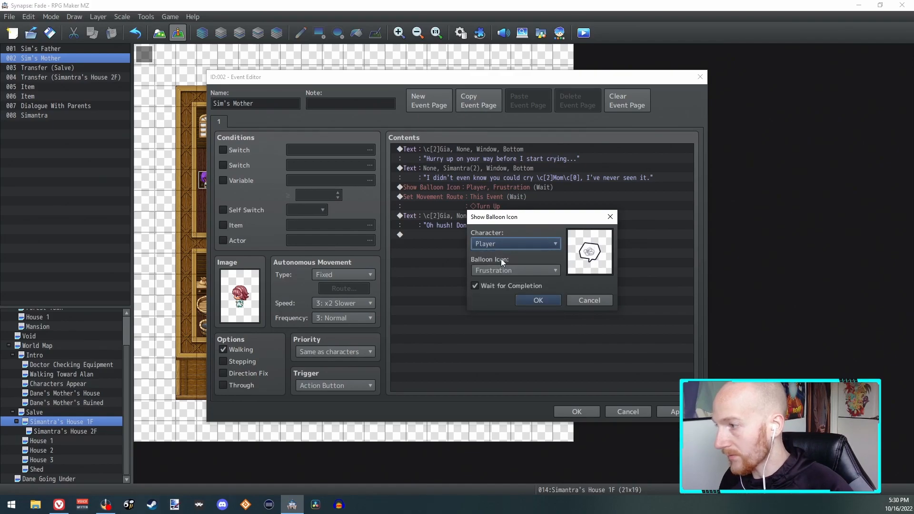
click(503, 244)
click(515, 266)
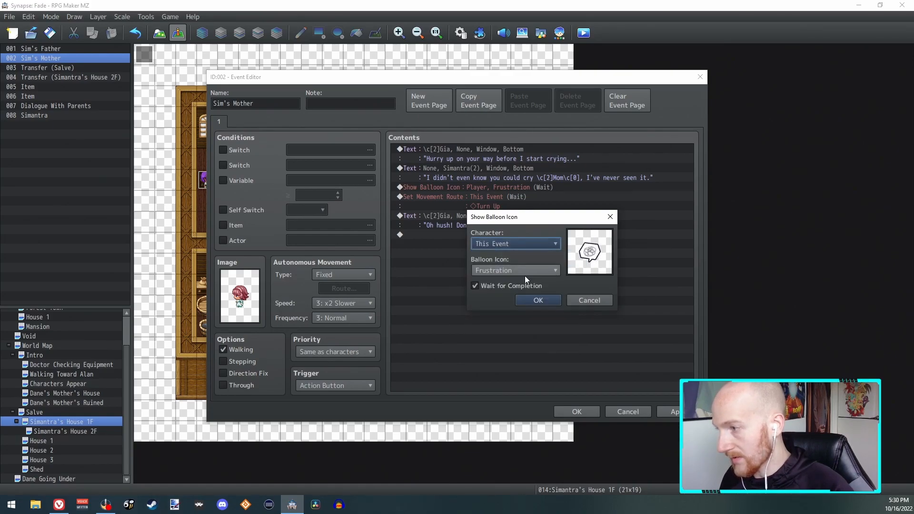
click(538, 300)
click(439, 234)
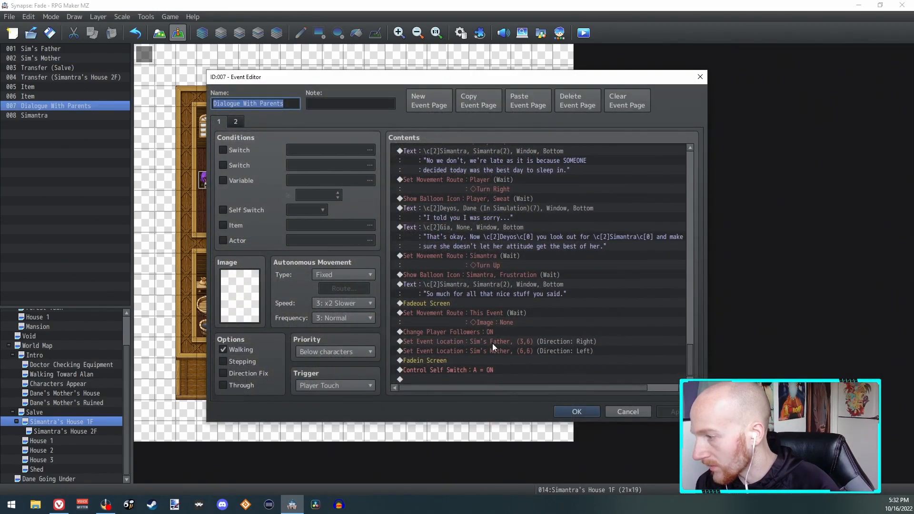
click(439, 371)
right_click(442, 370)
click(461, 376)
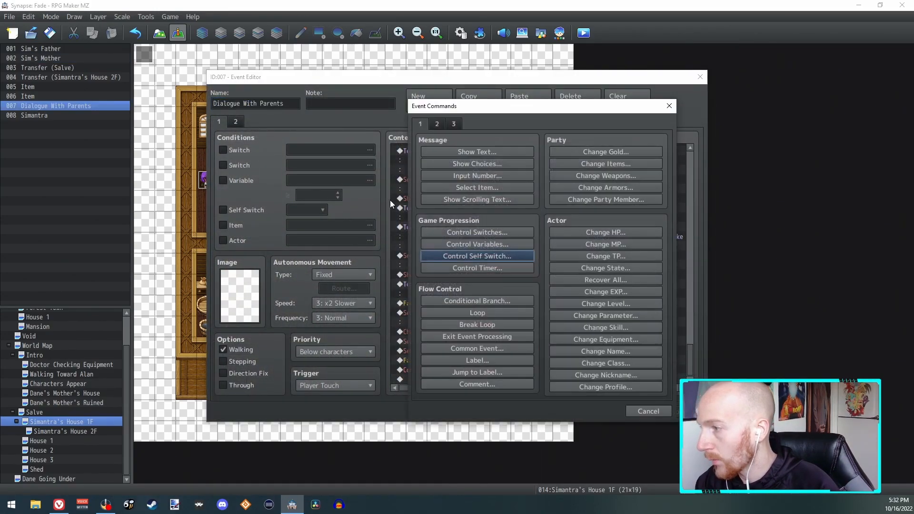
click(647, 411)
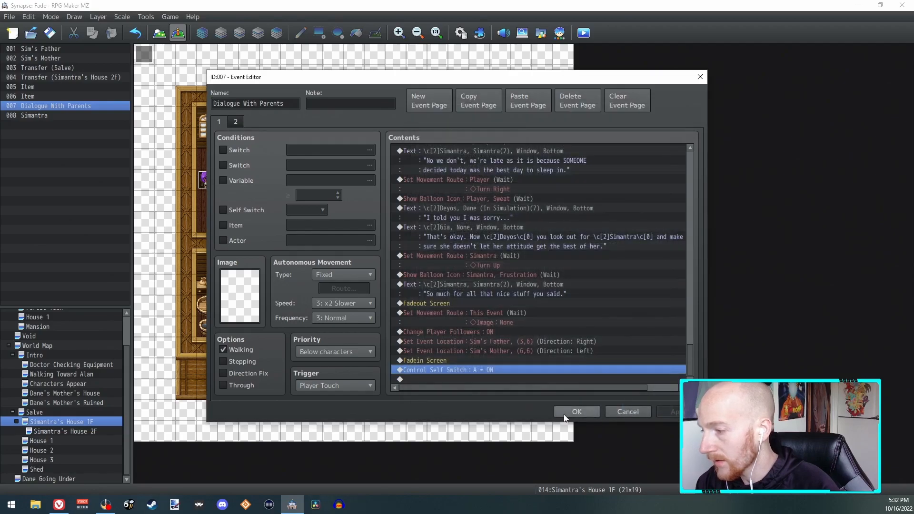
right_click(468, 371)
click(588, 410)
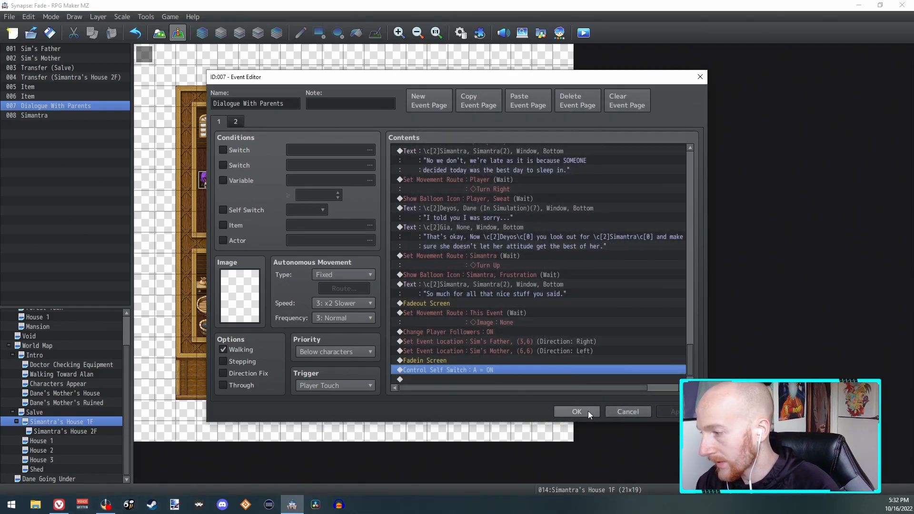
click(588, 411)
Copy the \c[27]SYSTEM message about Keen Eye from Simantra's House 2F into Dialogue With Parents, just before its Control Self Switch command
click(85, 431)
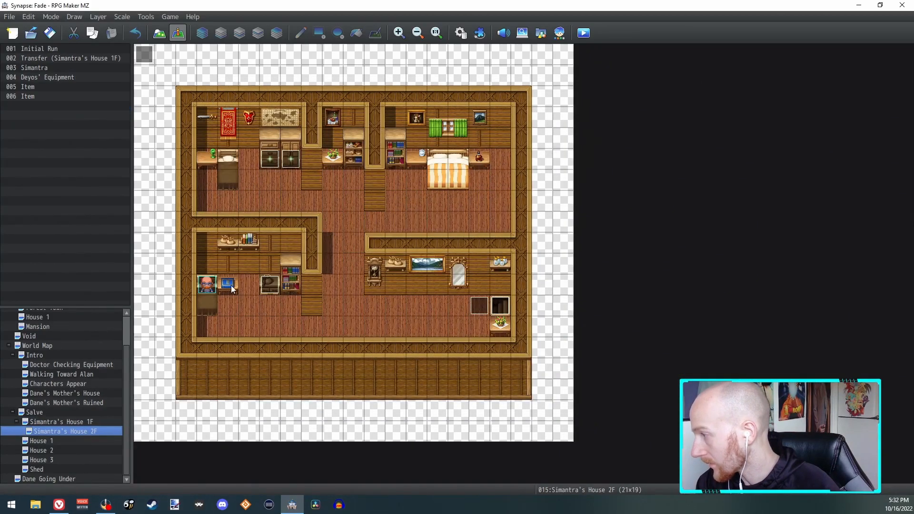
click(270, 288)
double_click(269, 289)
click(235, 122)
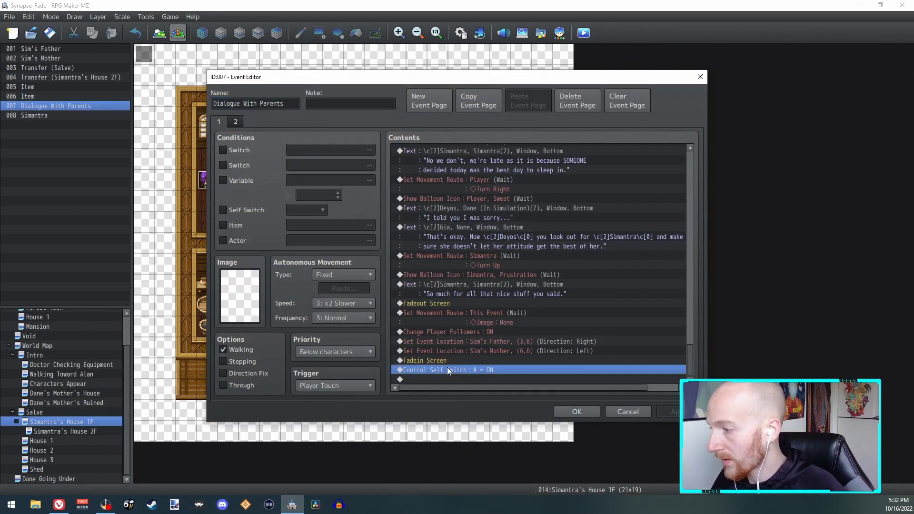
right_click(449, 369)
click(472, 373)
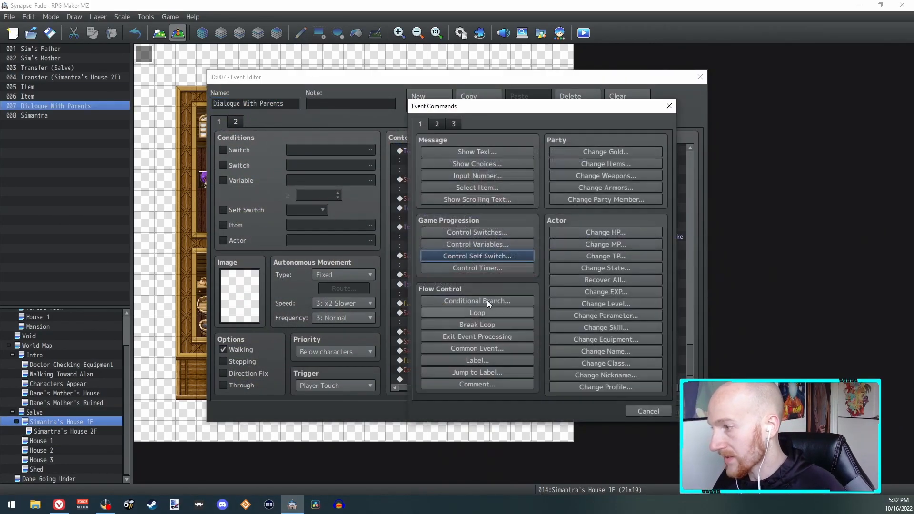
click(642, 411)
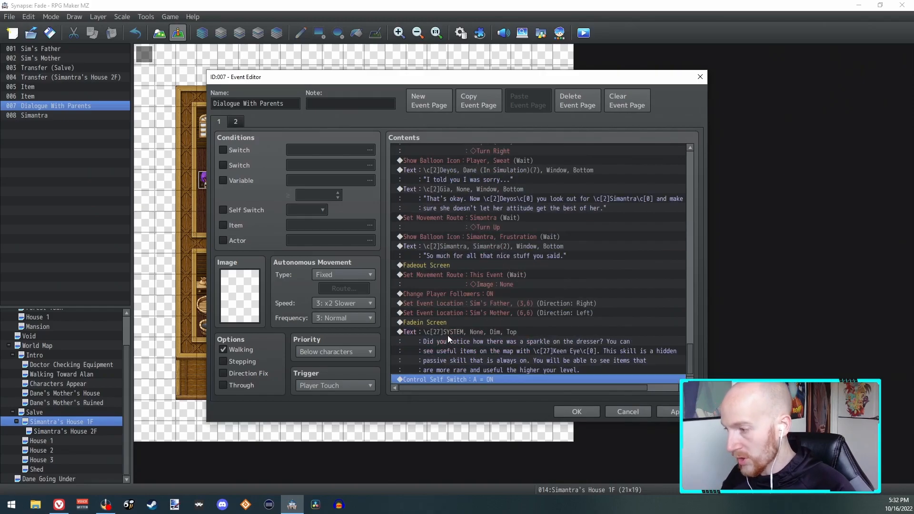
Rewrite the copied SYSTEM message to explain that talking to NPCs gives Chitchat experience and higher levels unlock more dialogue, and preview it
click(472, 336)
key(ctrl+r)
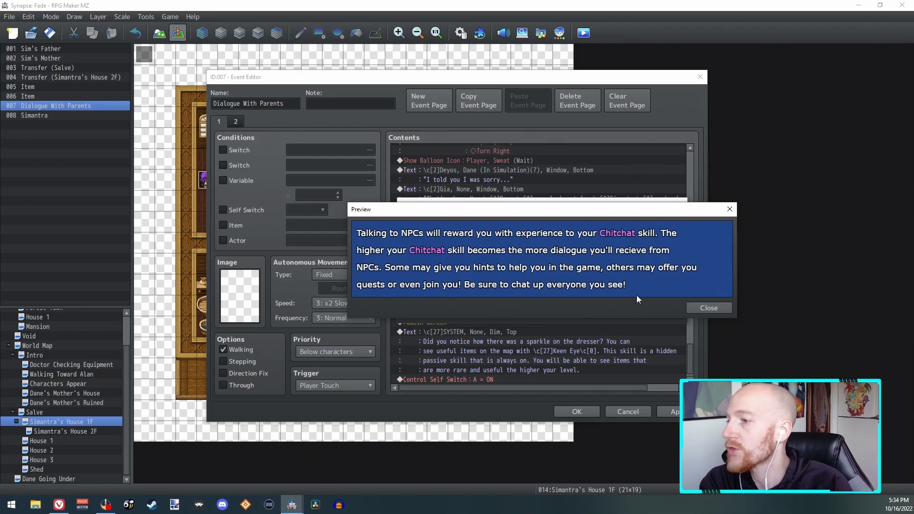
click(703, 309)
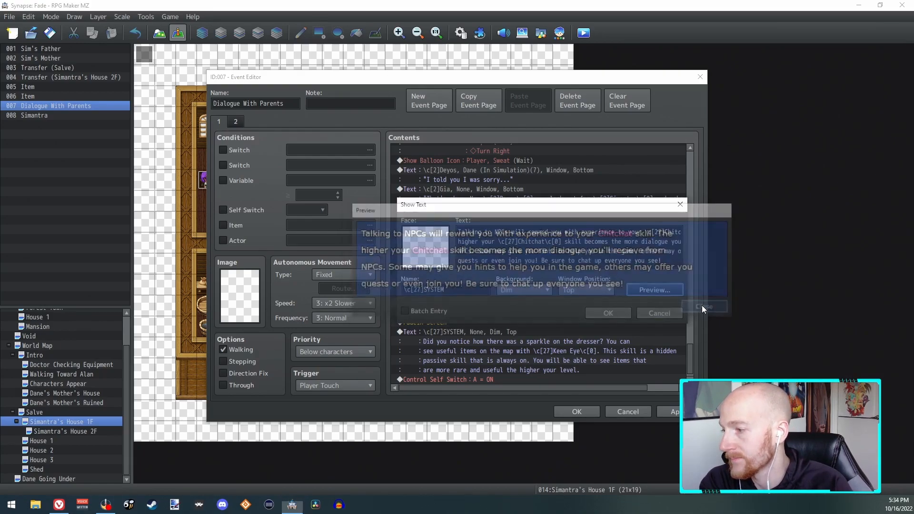
click(606, 314)
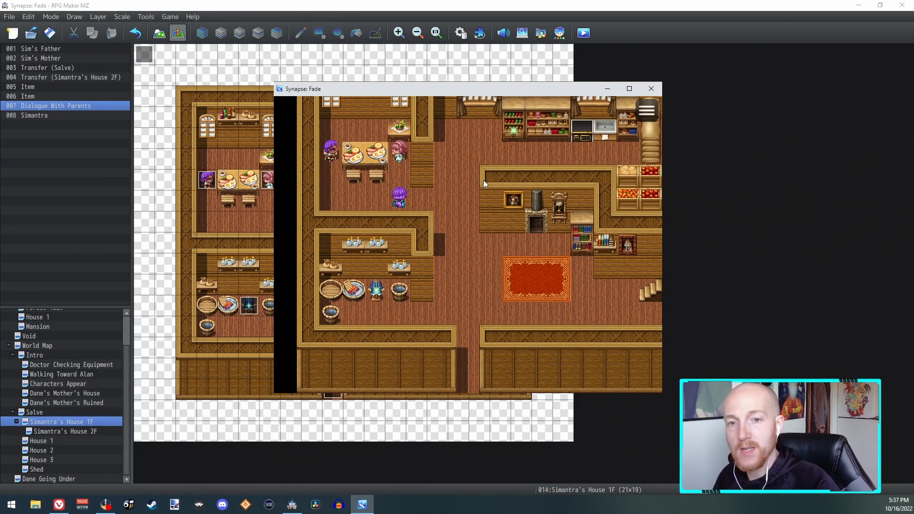
Close the playtest and retarget the Image: None movement route in Dialogue With Parents to Simantra
click(651, 89)
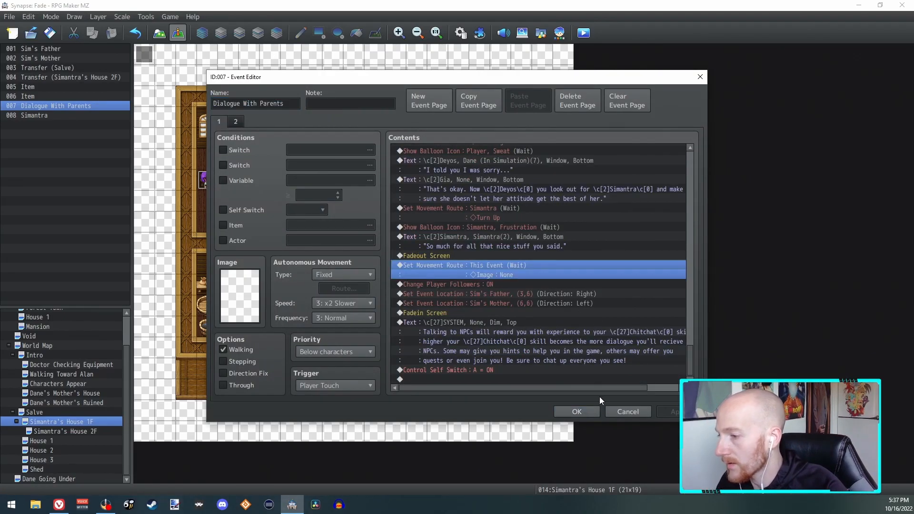
click(587, 411)
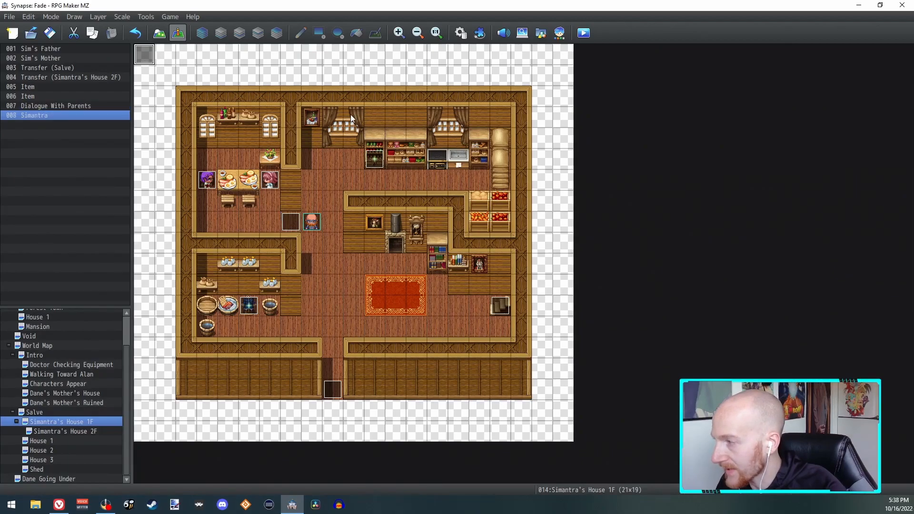
double_click(289, 223)
click(502, 263)
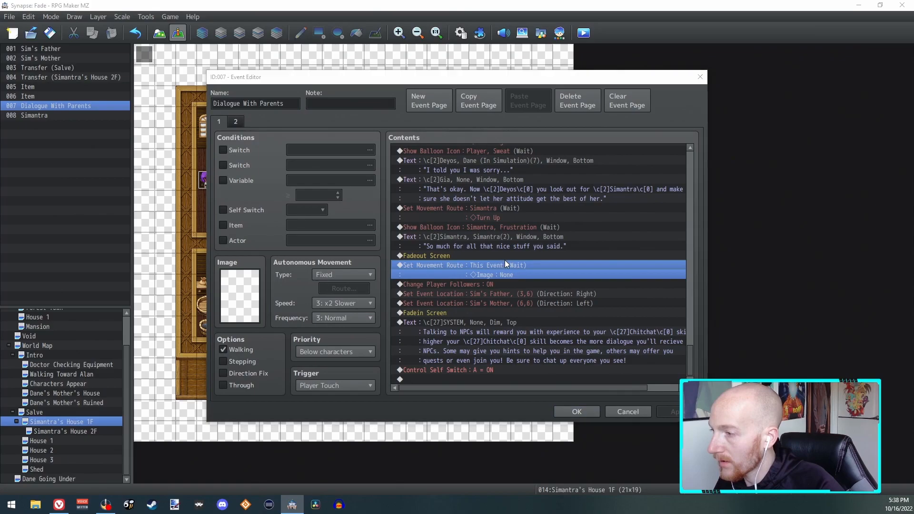
double_click(502, 263)
click(367, 164)
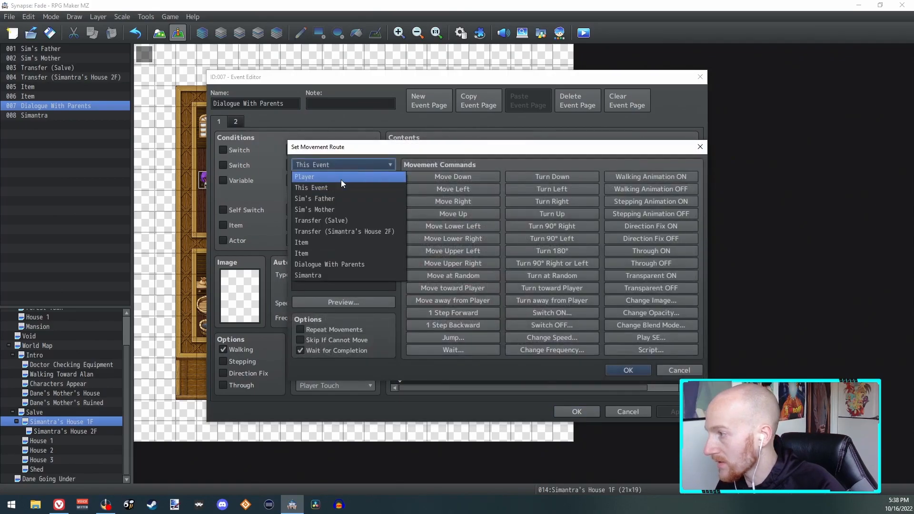
click(321, 277)
click(636, 371)
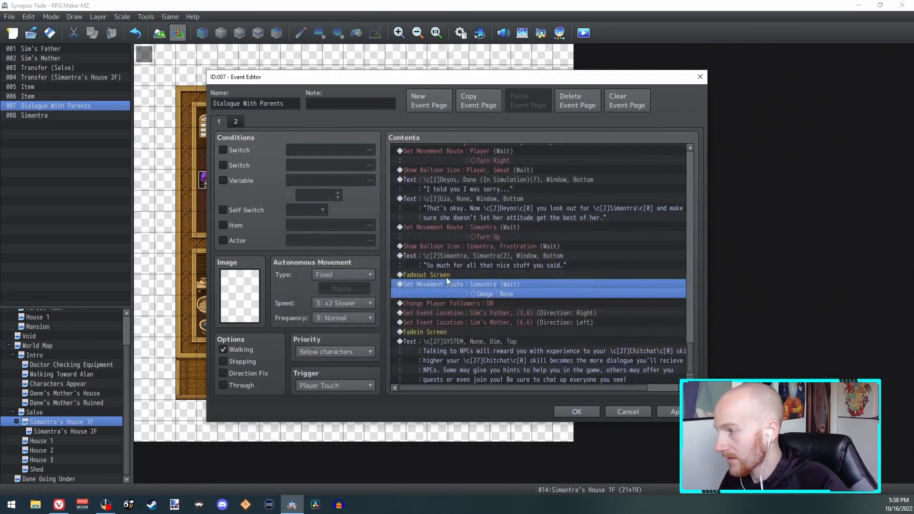
scroll(476, 322, down, 1)
click(576, 411)
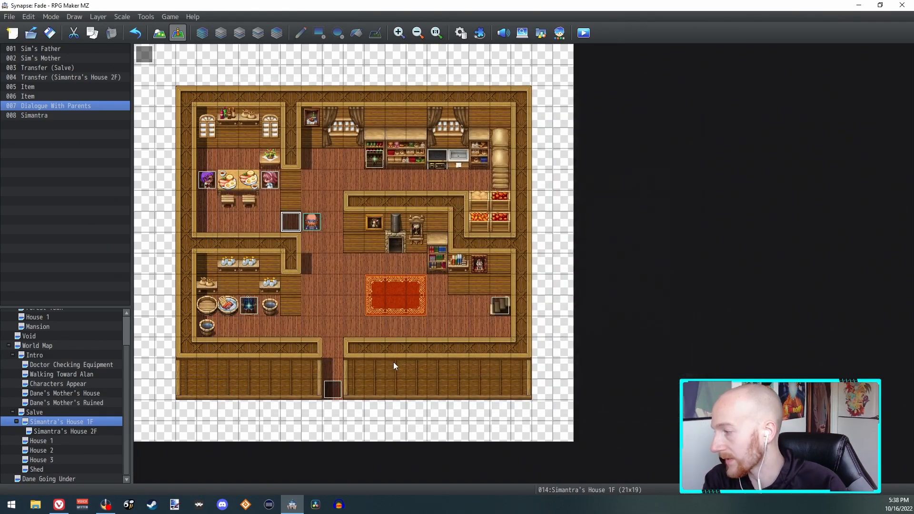
Rename event EV001 on the Salve map to Grias, discarding the unfinished message
click(71, 441)
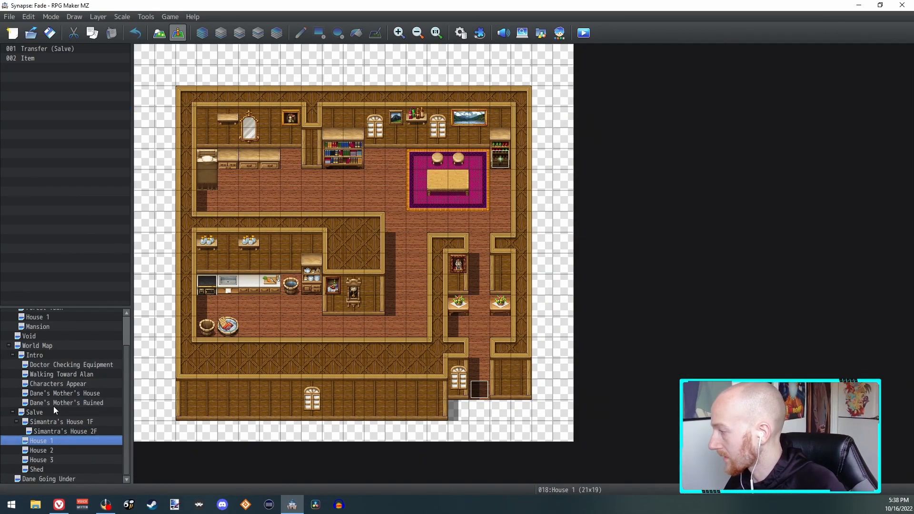
click(52, 413)
double_click(353, 194)
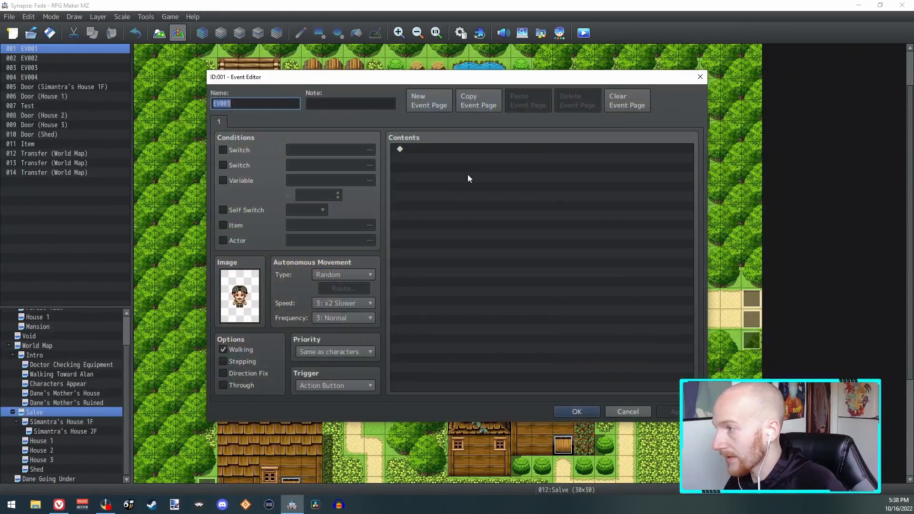
text(Grias)
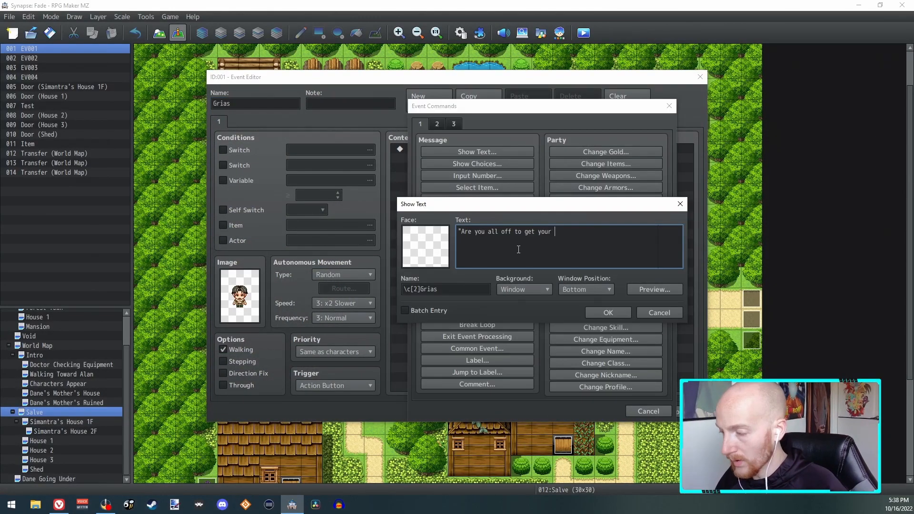
click(649, 312)
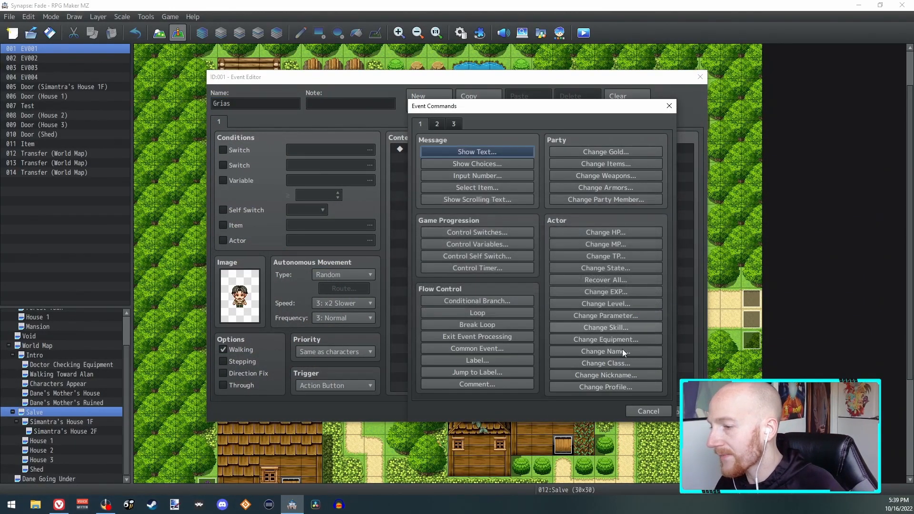
click(652, 411)
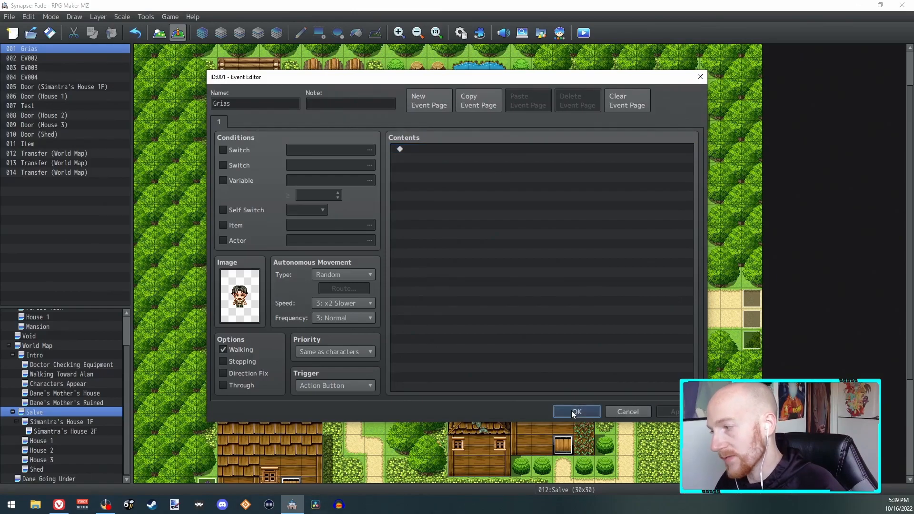
click(577, 411)
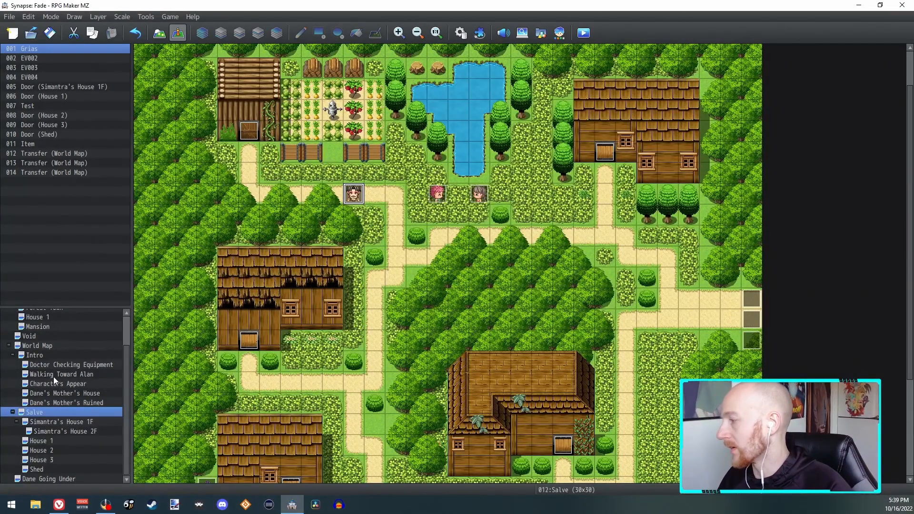
Check how the item-found messages are written in the Deyos' Equipment and Item events of Simantra's House 2F, previewing the equipment text
click(61, 393)
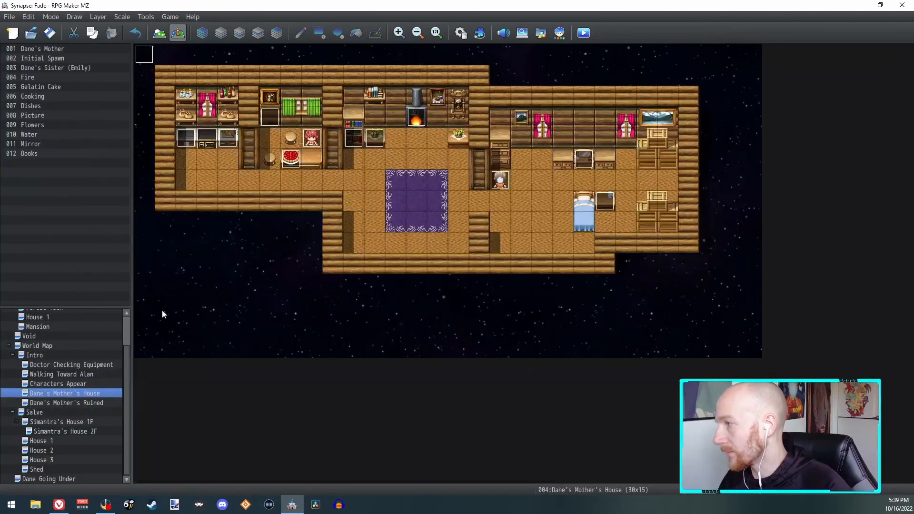
click(283, 156)
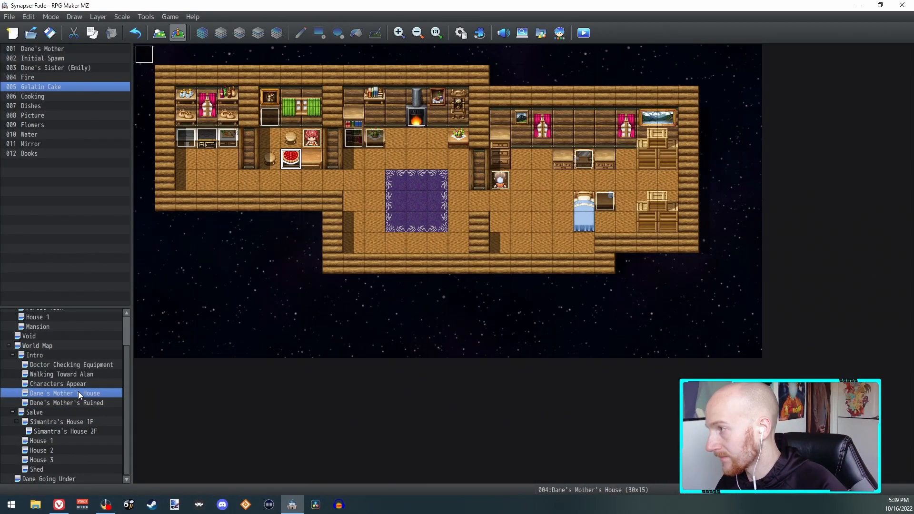
double_click(78, 391)
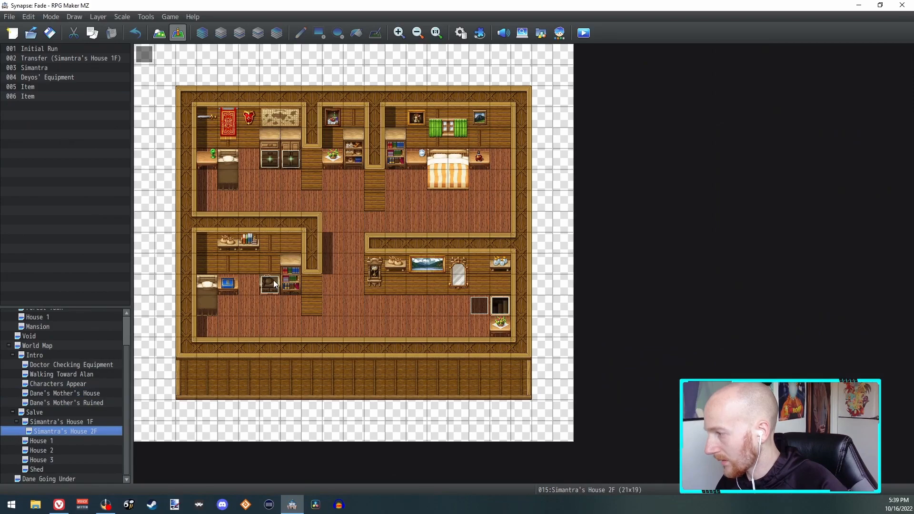
double_click(271, 284)
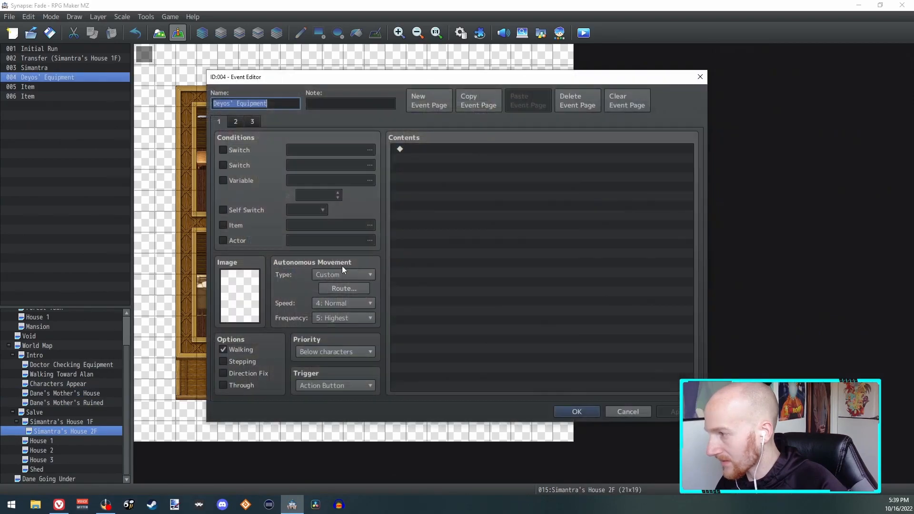
click(244, 121)
double_click(659, 317)
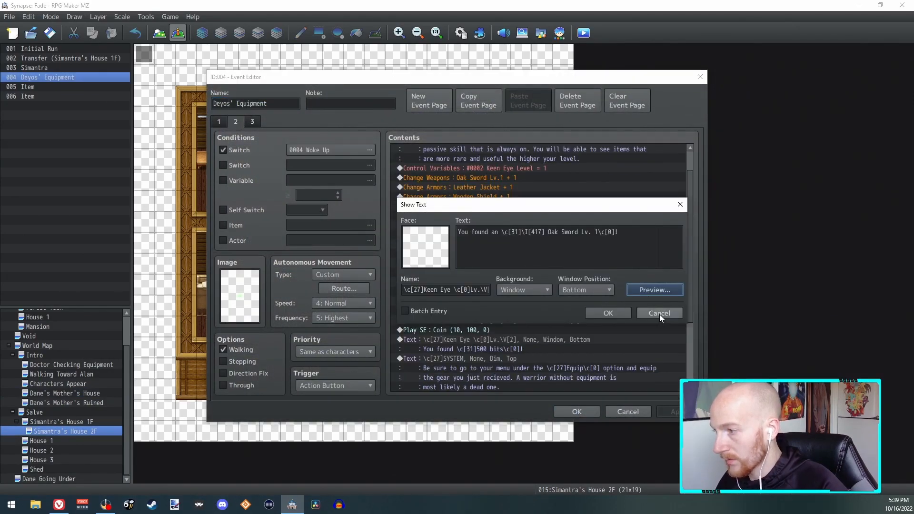
click(659, 314)
double_click(506, 284)
click(664, 290)
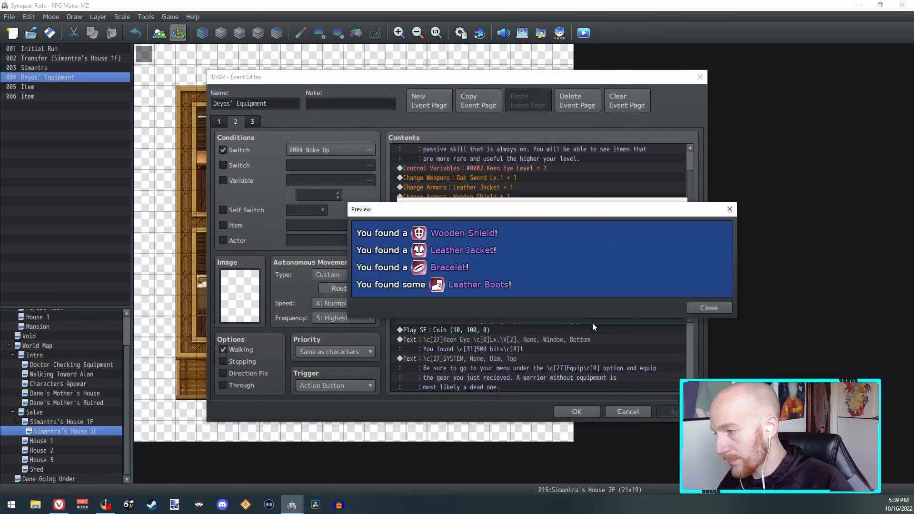
click(707, 307)
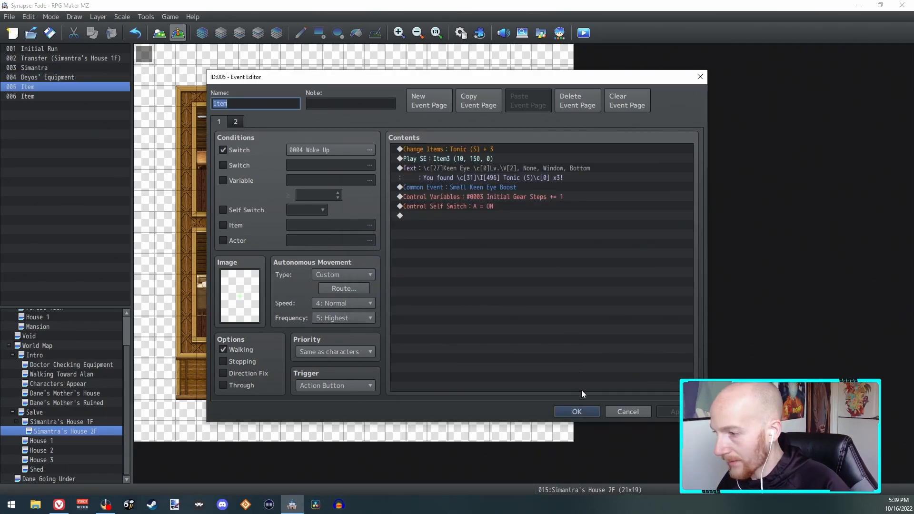
click(591, 415)
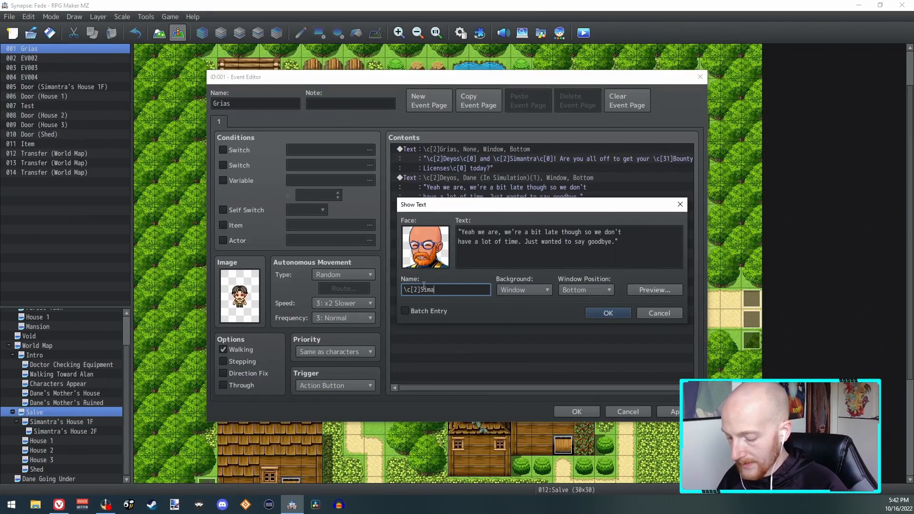
Set the speaker name of the copied reply message in the Grias event to \c[2]Simantra
text(antr)
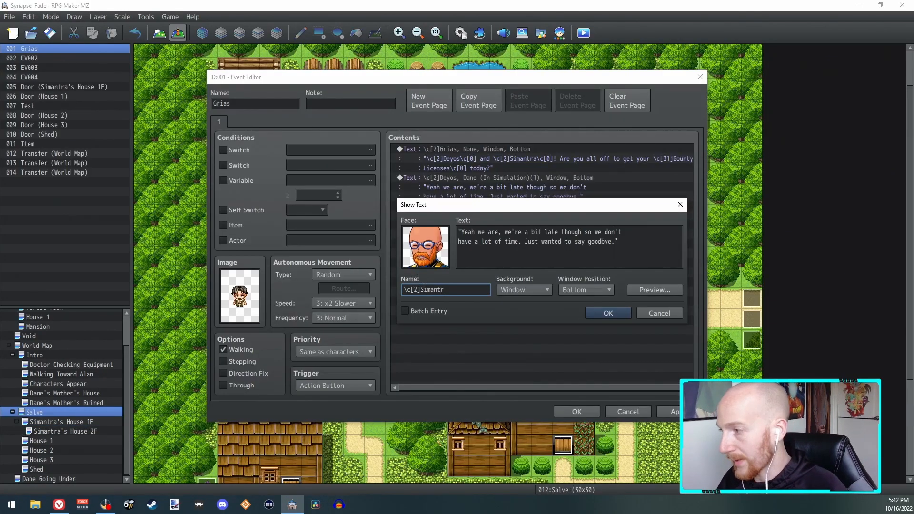
drag(615, 242, 462, 232)
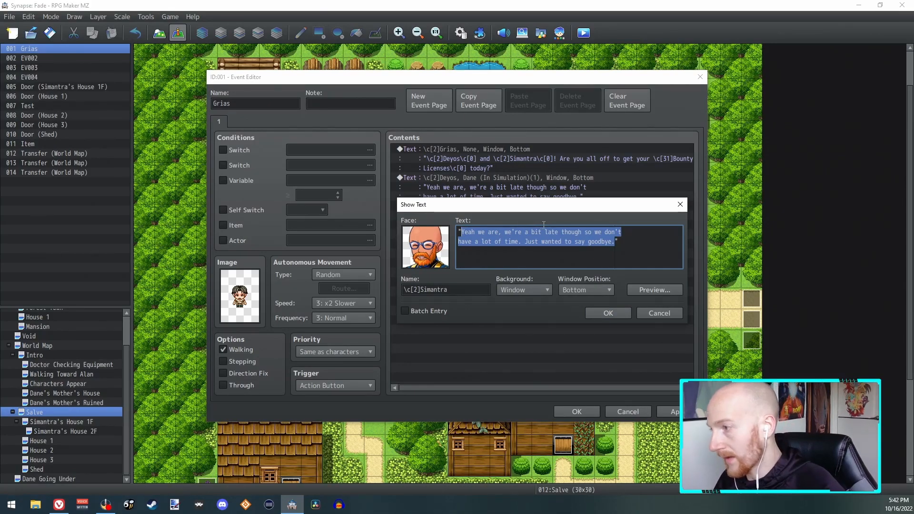
click(422, 289)
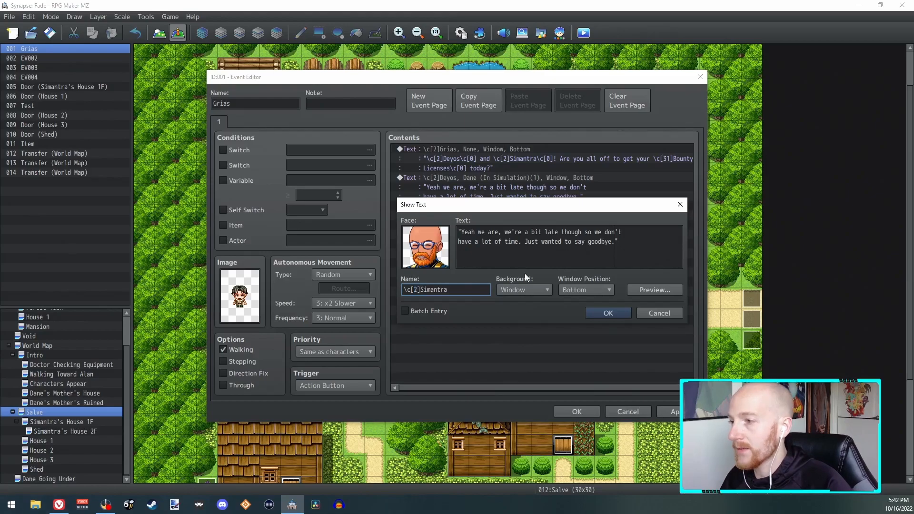
click(614, 243)
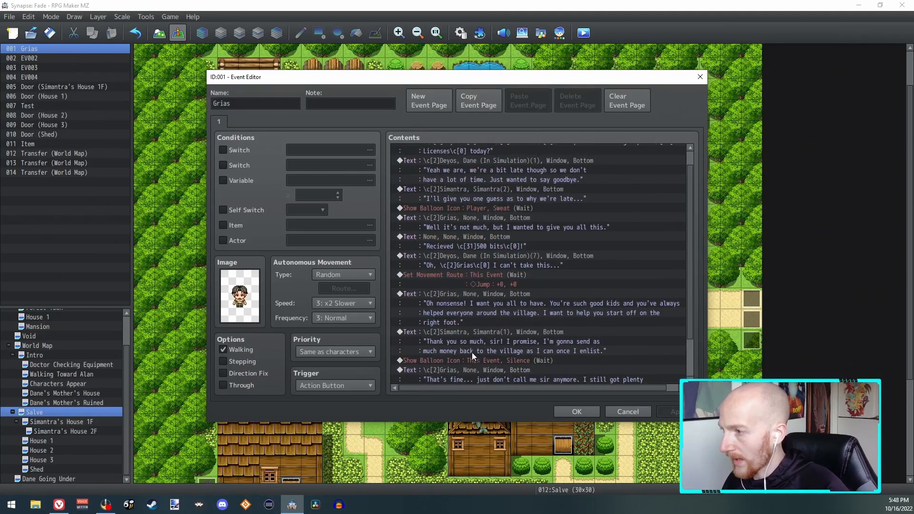
Review the Grias event's full dialogue, balloon icons, movement route and closing common event call, and close the event with its changes kept
scroll(489, 300, up, 2)
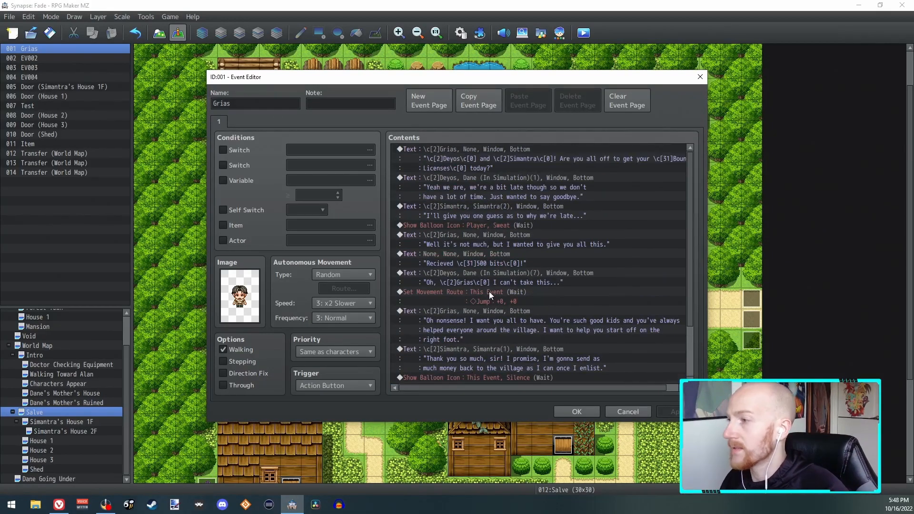
click(483, 152)
click(487, 179)
click(488, 197)
click(488, 208)
click(494, 264)
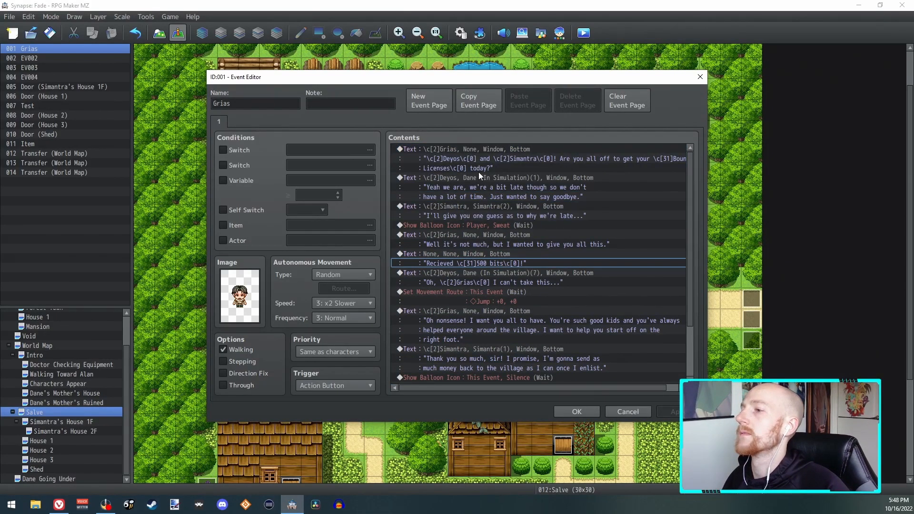
click(458, 329)
scroll(478, 345, down, 2)
scroll(462, 309, up, 2)
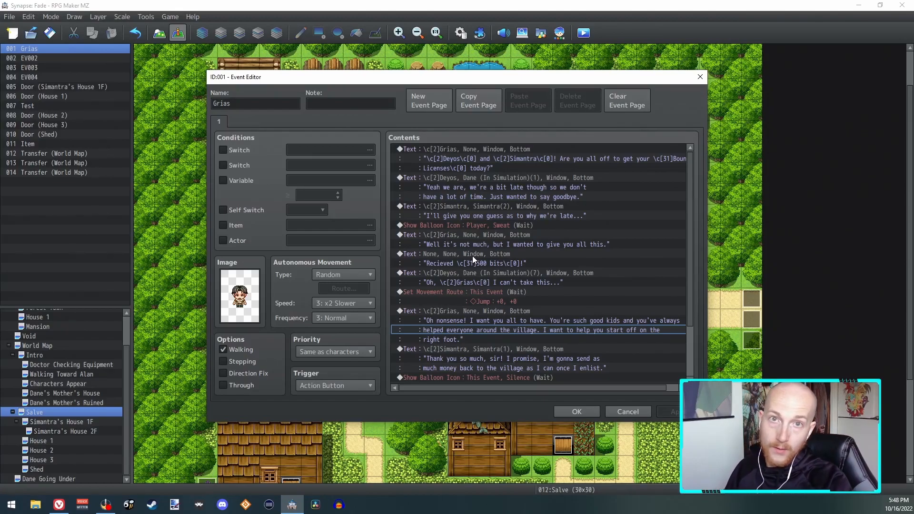
scroll(476, 255, down, 3)
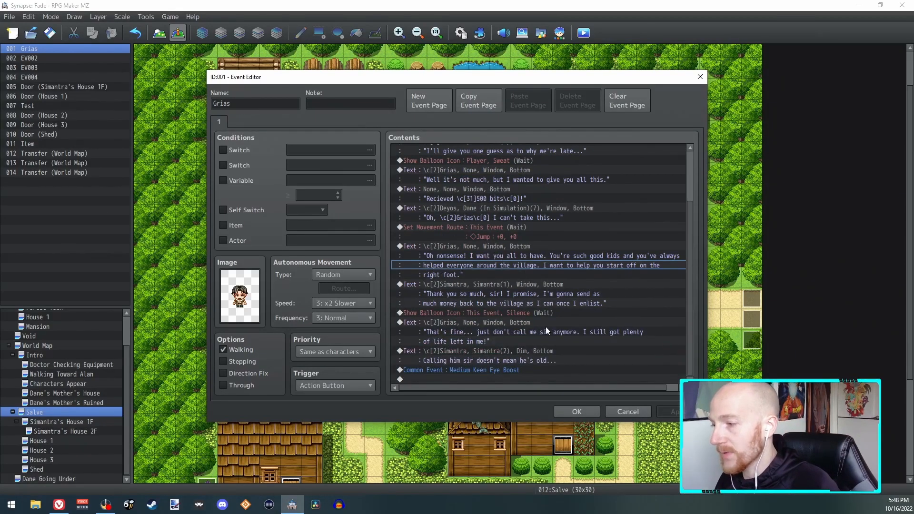
click(478, 371)
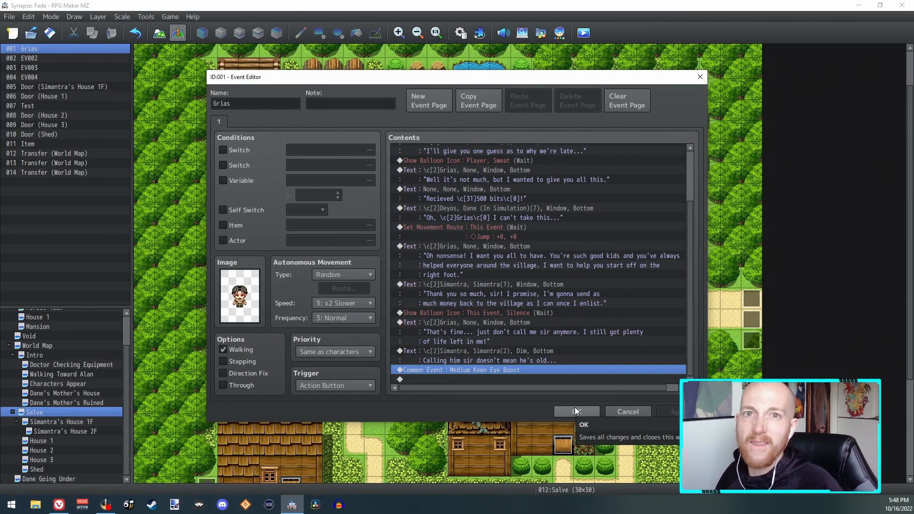
scroll(493, 312, up, 1)
scroll(491, 319, down, 1)
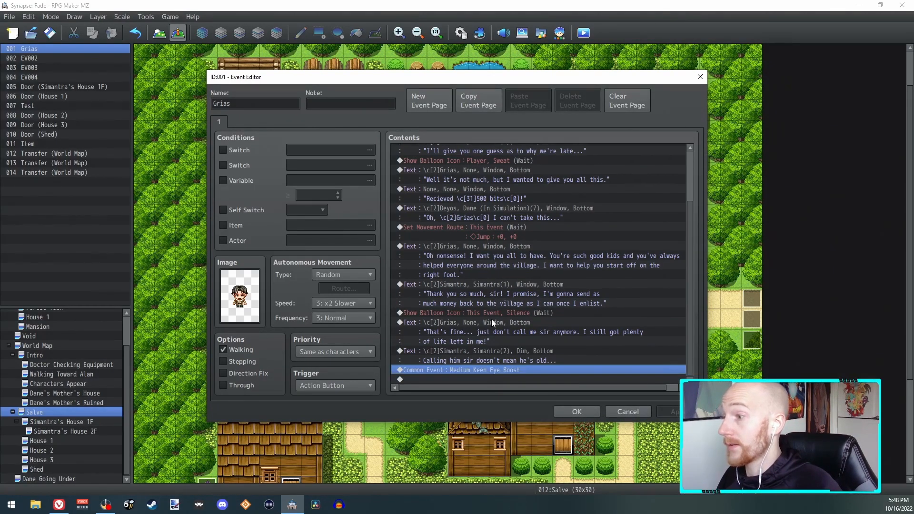
scroll(498, 313, up, 1)
scroll(505, 290, down, 1)
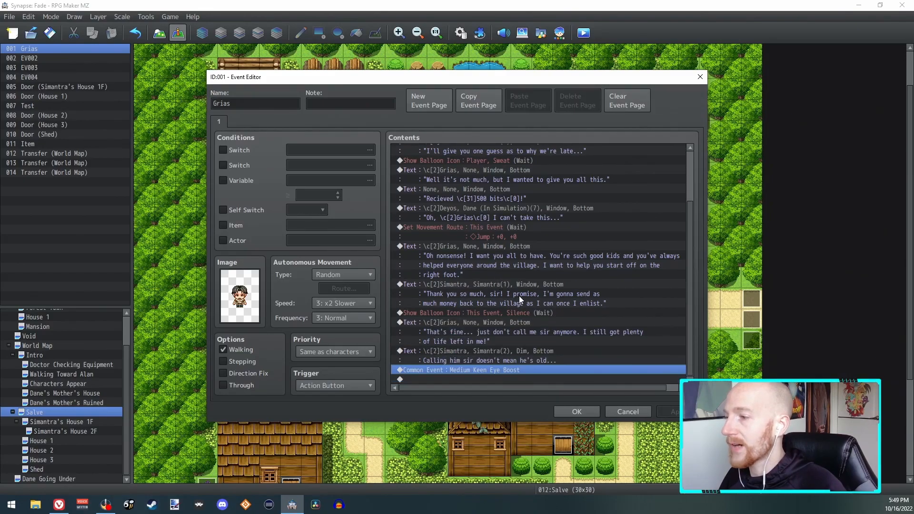
click(578, 410)
Inspect the name and contents of common event 0025 in the database
click(461, 32)
click(316, 300)
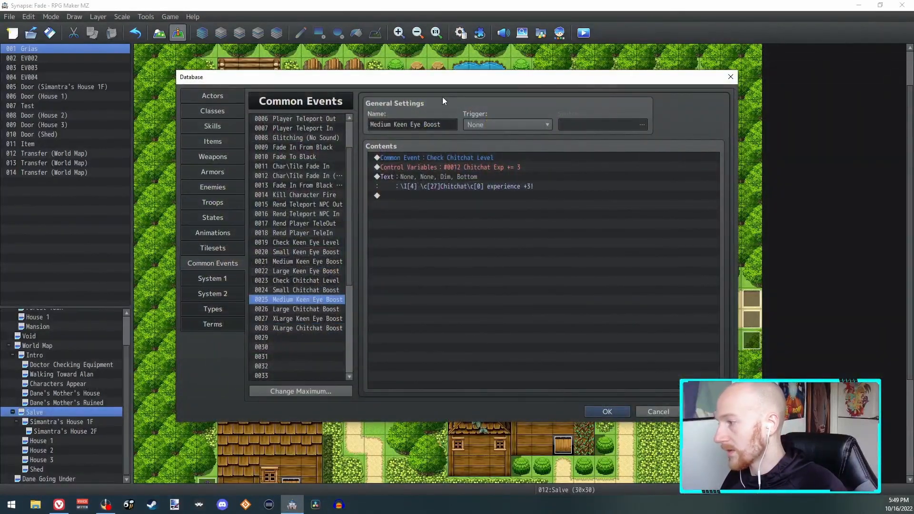
mouse_move(408, 125)
mouse_down()
mouse_move(371, 124)
mouse_move(407, 125)
mouse_move(396, 126)
mouse_up()
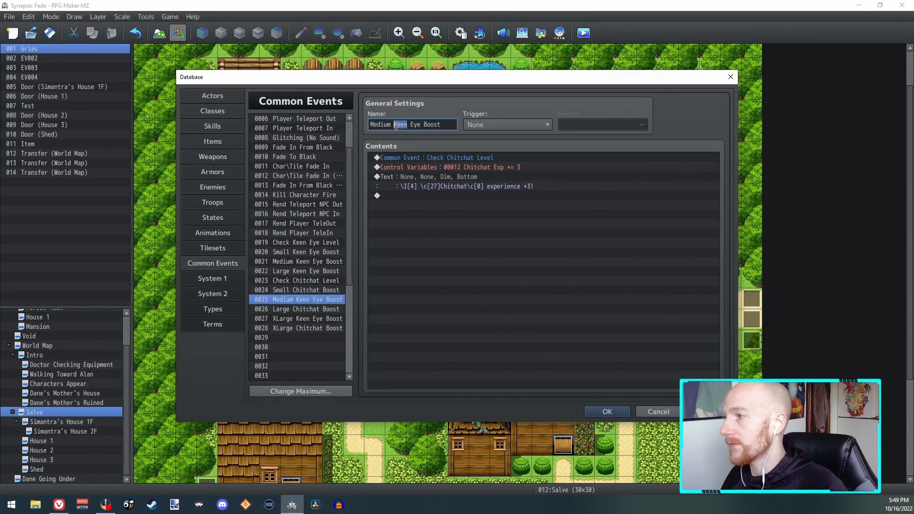
key(Escape)
Look over the Salve map and locate each villager event that still needs dialogue
scroll(425, 299, up, 3)
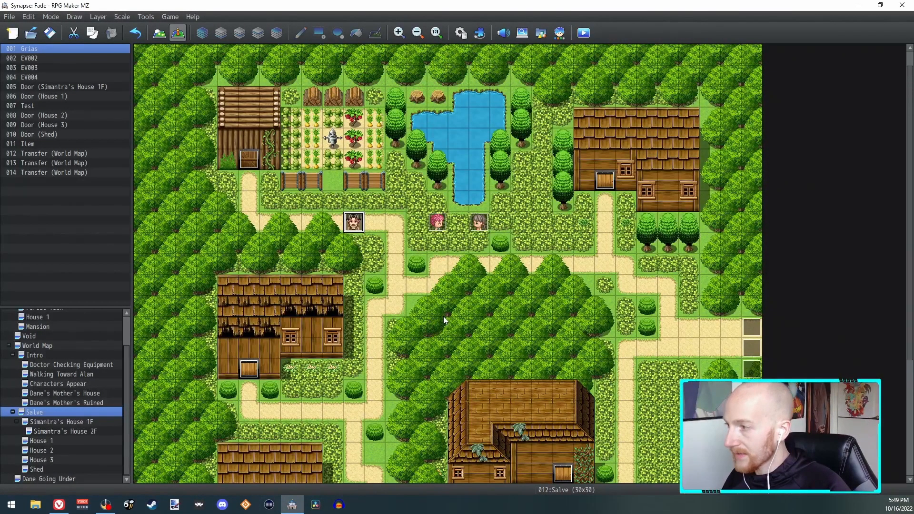
scroll(444, 316, up, 2)
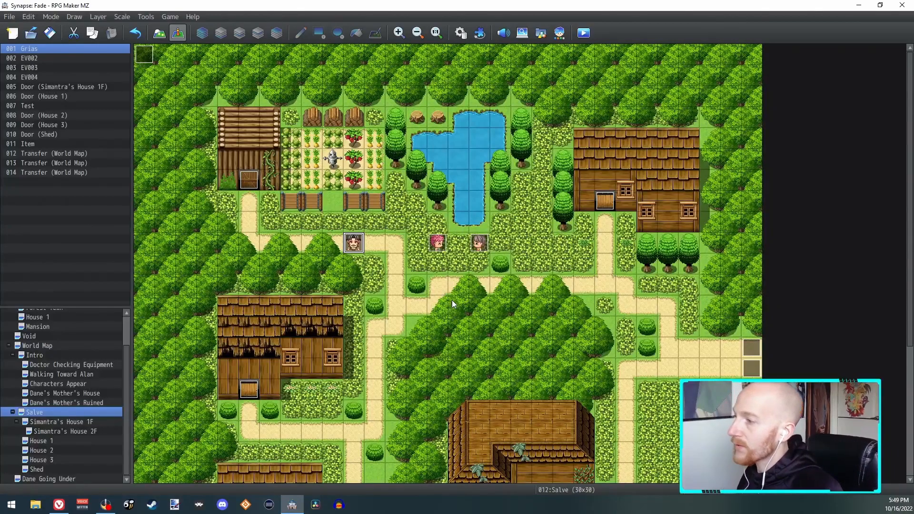
click(439, 244)
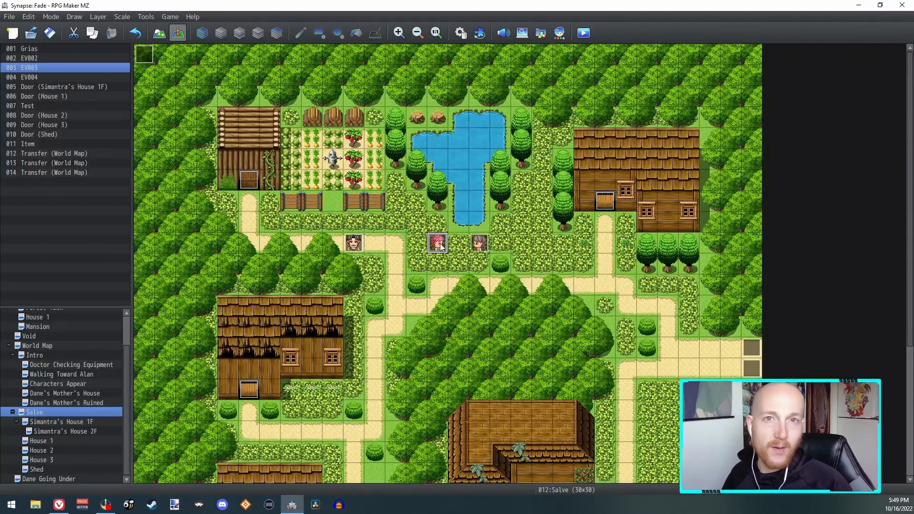
click(353, 243)
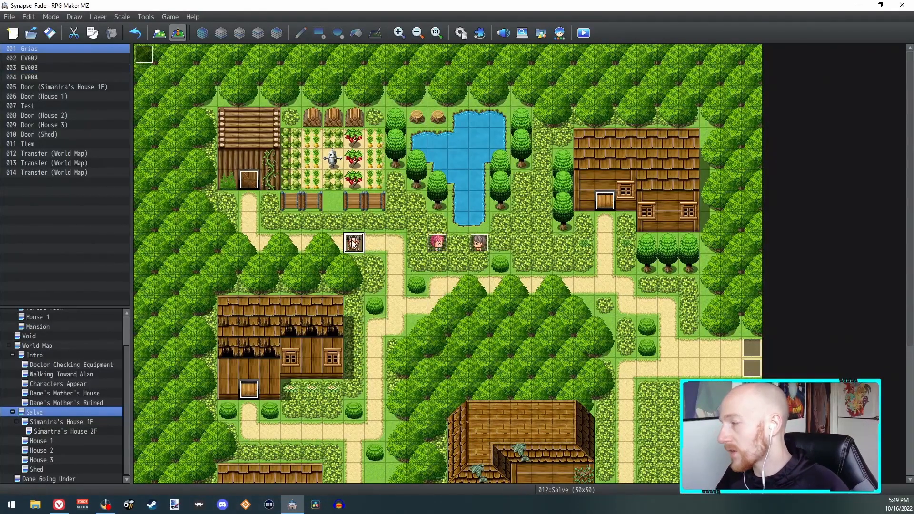
click(438, 248)
click(481, 251)
scroll(428, 295, down, 4)
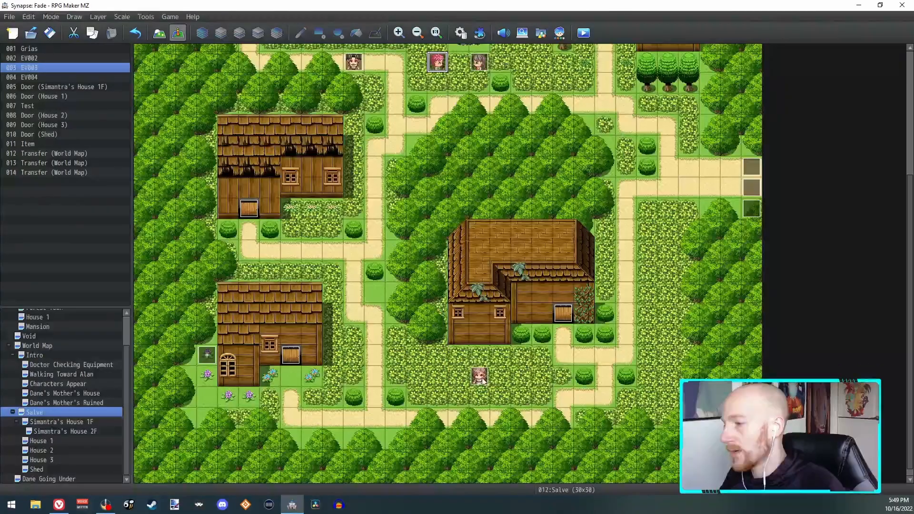
click(480, 376)
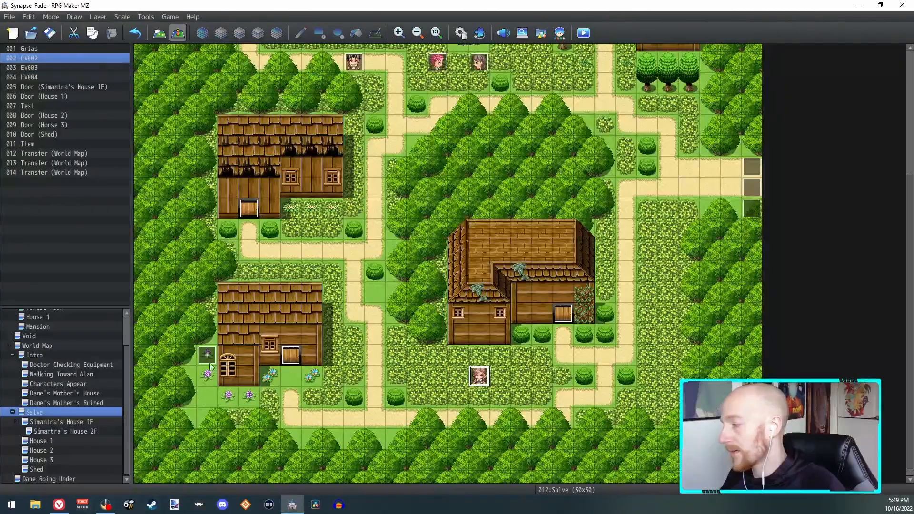
Look through the House 1, House 2 and House 3 interior maps and return to Salve
click(47, 450)
click(50, 459)
click(48, 450)
click(47, 441)
click(48, 450)
click(46, 460)
click(46, 441)
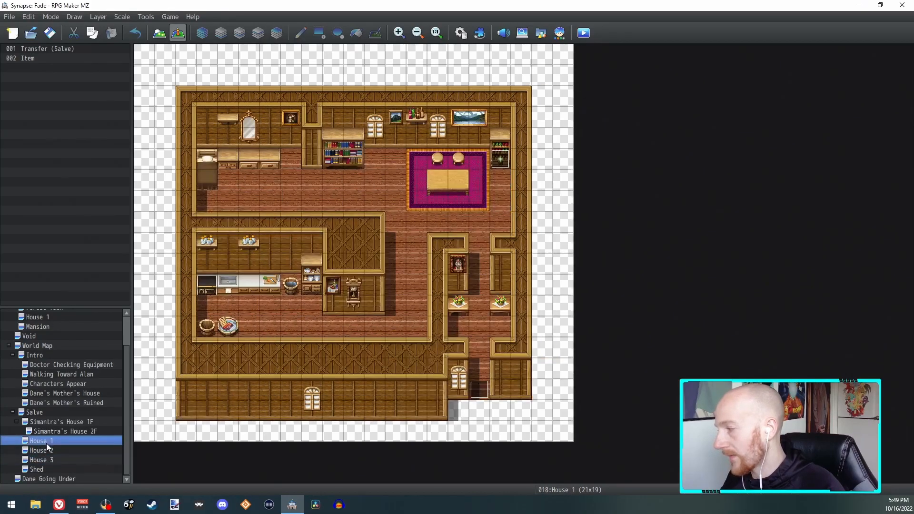
click(47, 450)
click(34, 413)
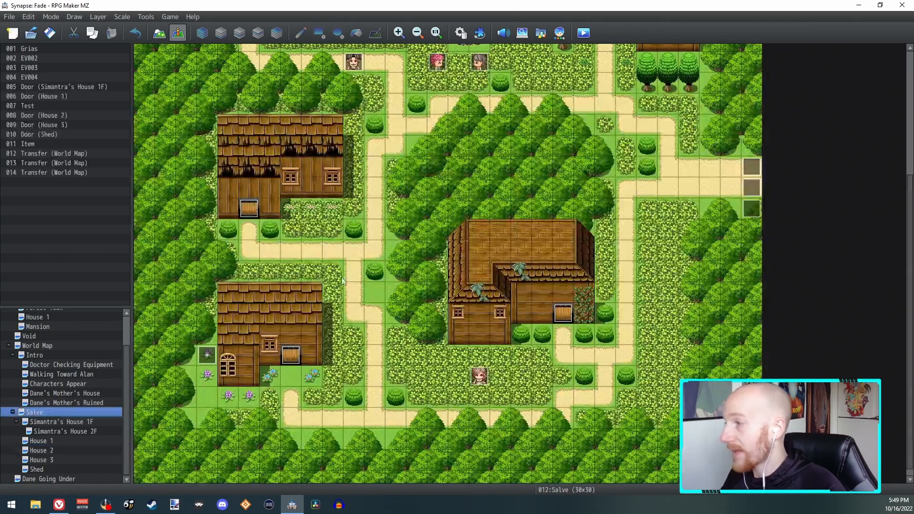
Look over the whole Salve map, from the farm and pond to the southern houses
scroll(335, 254, up, 5)
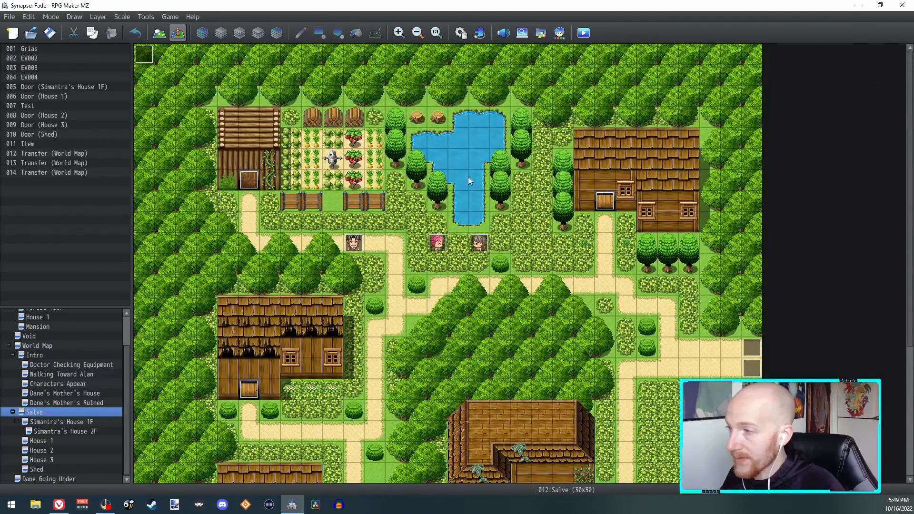
scroll(550, 362, down, 4)
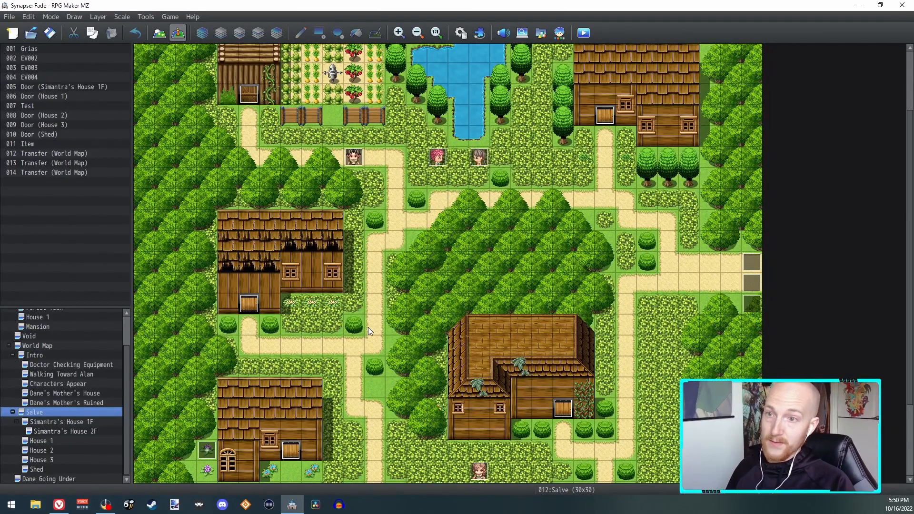
ctrl+scroll(414, 315, down, 2)
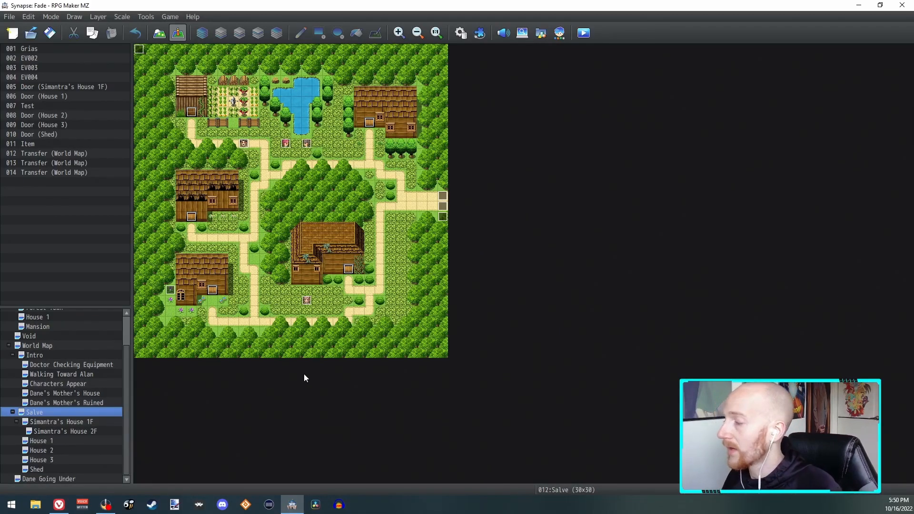
Open the World Map and examine its towns, paths, forests and mountain across the northern islands and down to the southern bridge
click(37, 346)
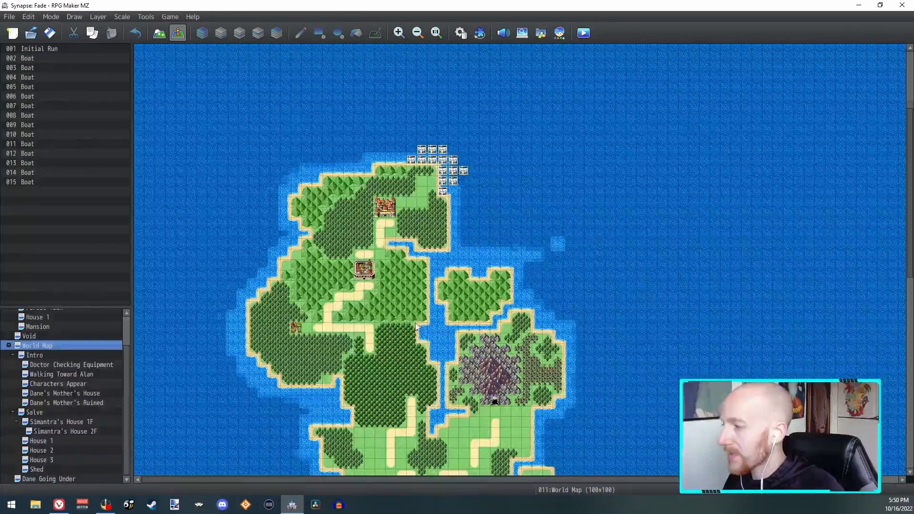
ctrl+scroll(413, 322, down, 4)
ctrl+scroll(379, 334, up, 3)
ctrl+scroll(351, 333, up, 1)
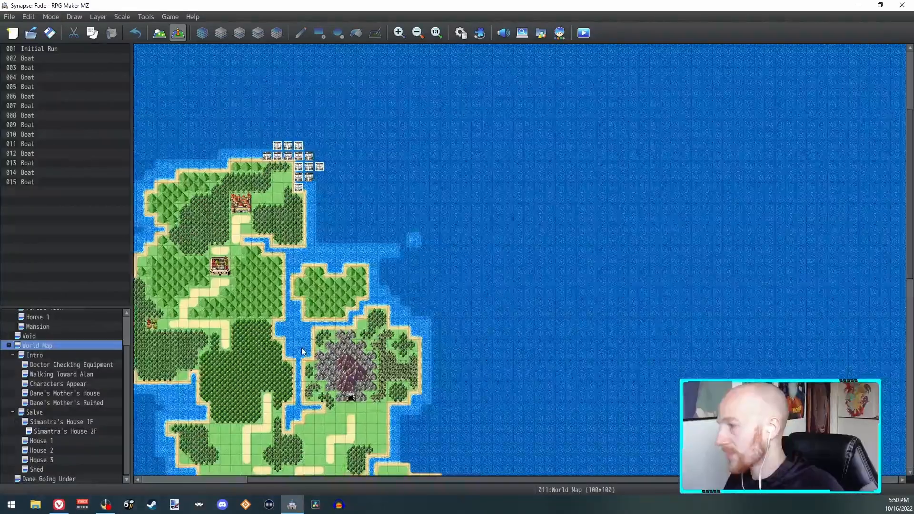
scroll(302, 351, down, 3)
ctrl+scroll(476, 471, down, 2)
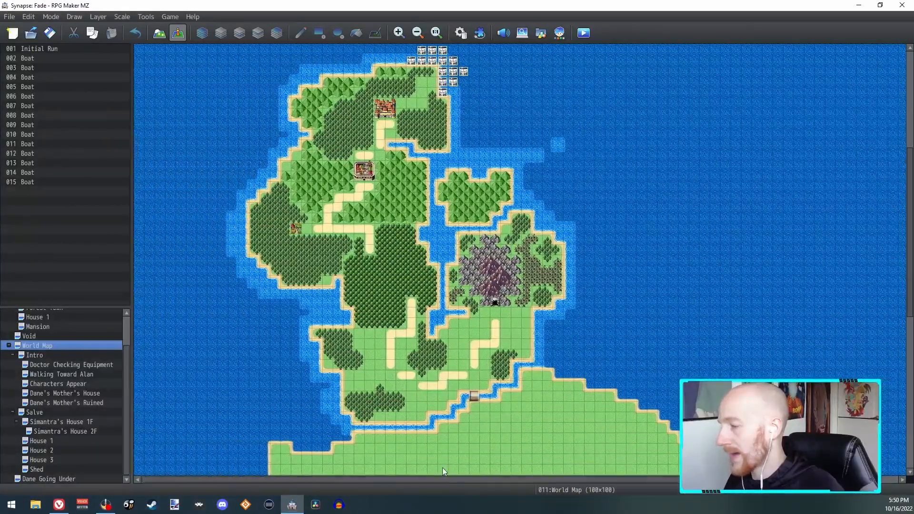
ctrl+scroll(434, 394, up, 3)
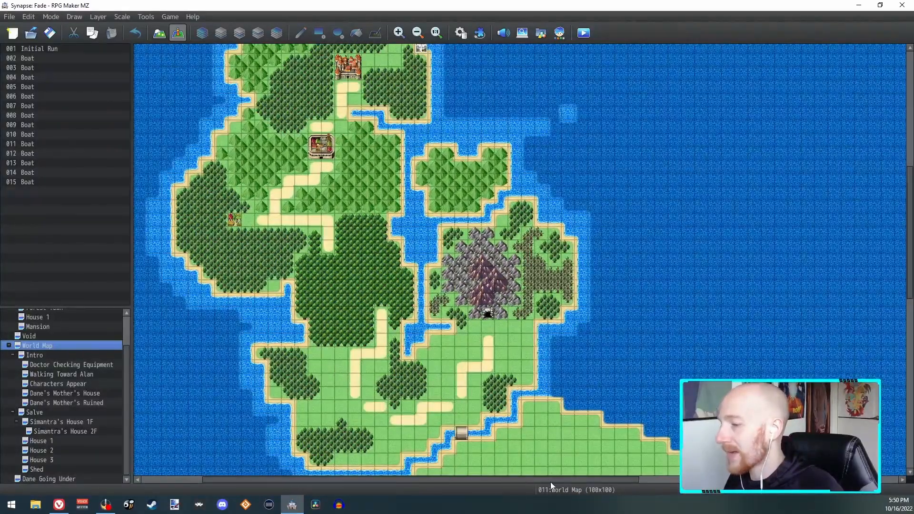
drag(550, 482, 381, 480)
scroll(444, 421, up, 3)
scroll(445, 418, up, 2)
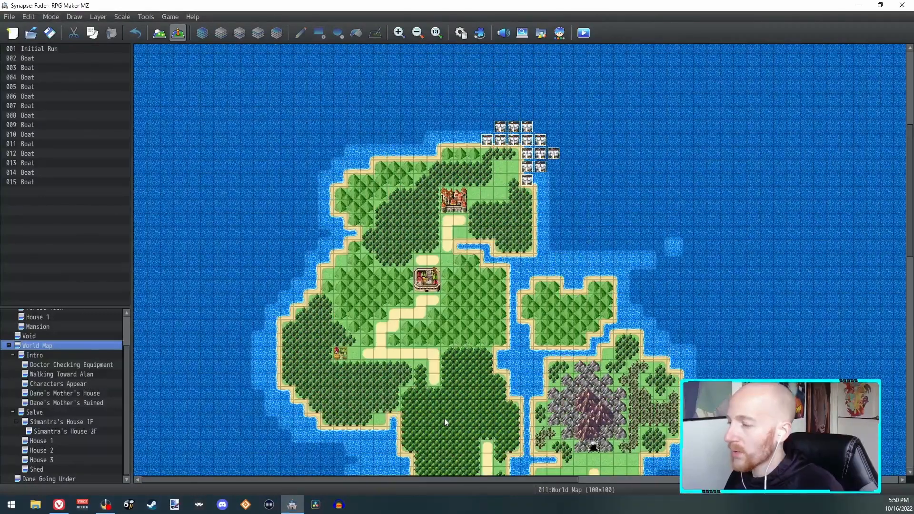
scroll(424, 294, down, 10)
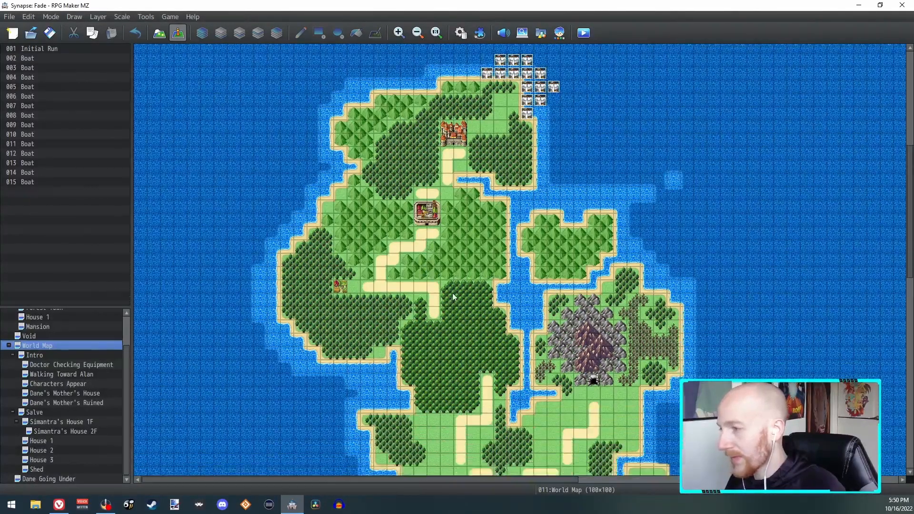
scroll(507, 379, up, 6)
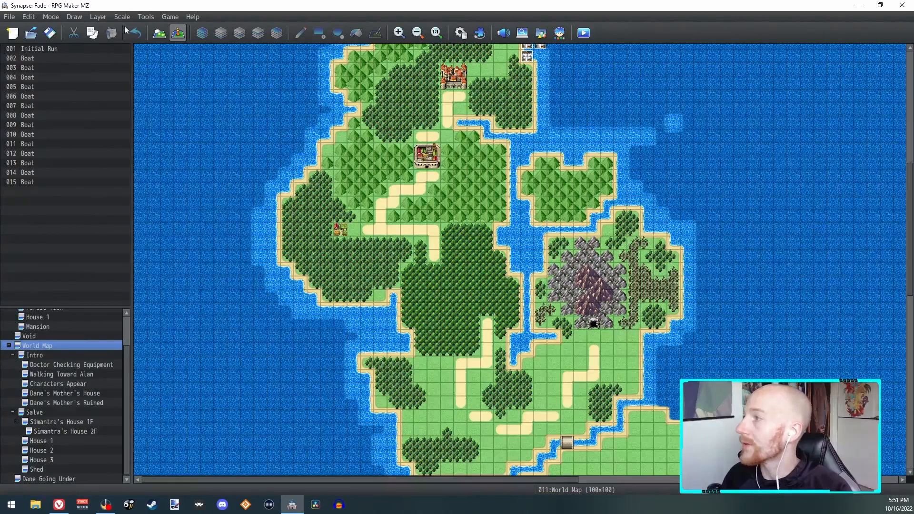
Search the project's events by the event name "Item", review the matches and close the Event Searcher
click(144, 17)
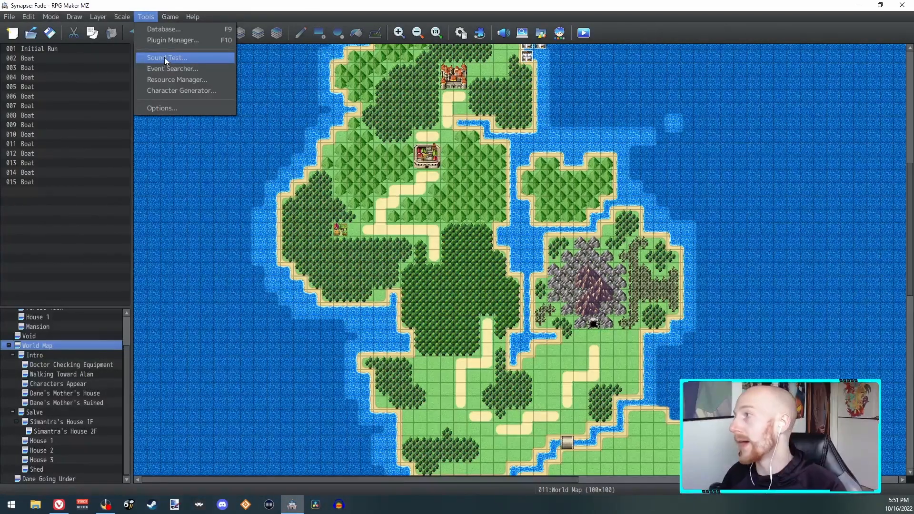
click(180, 69)
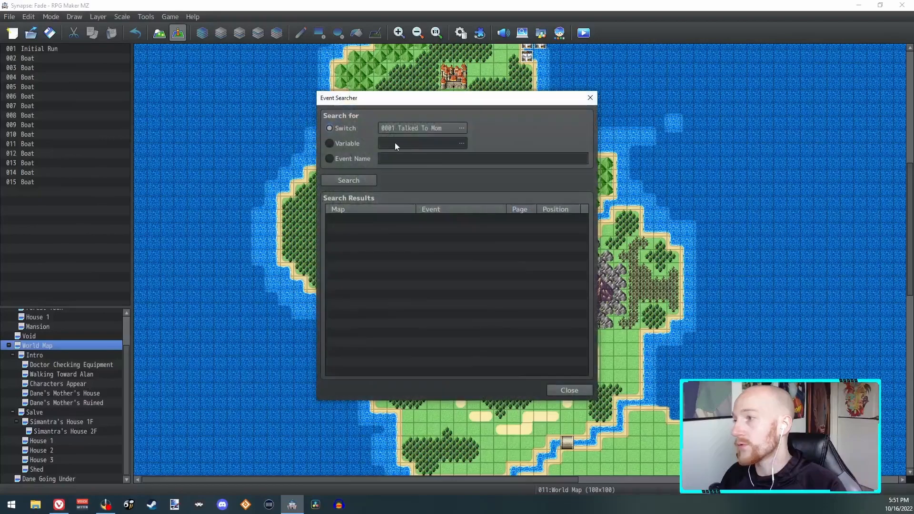
click(348, 154)
text(Item)
key(Return)
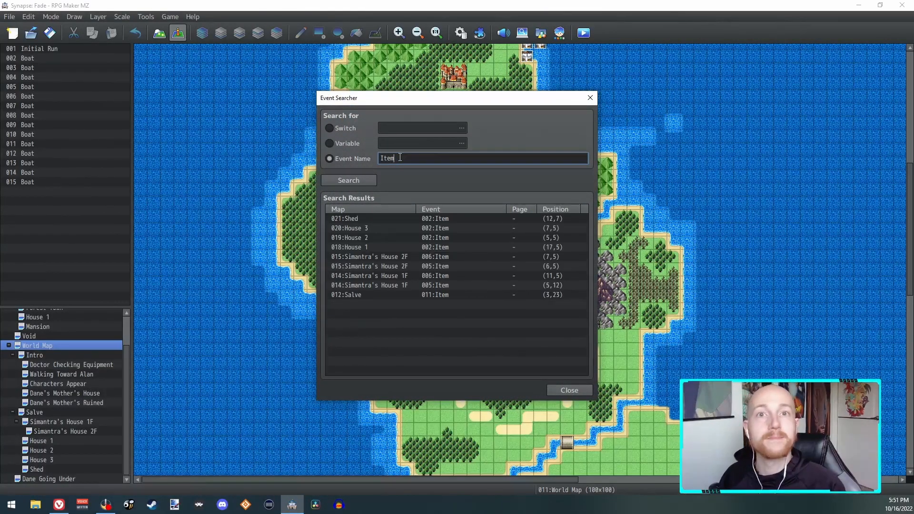
click(590, 99)
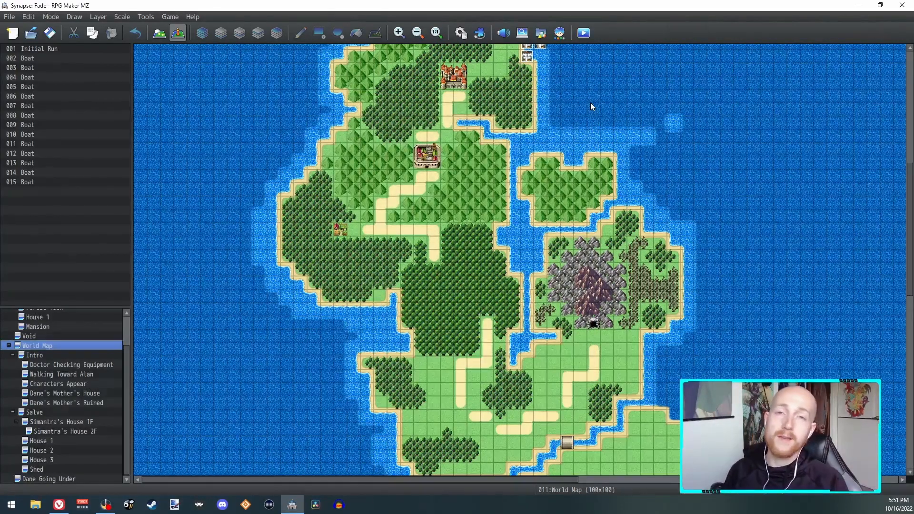